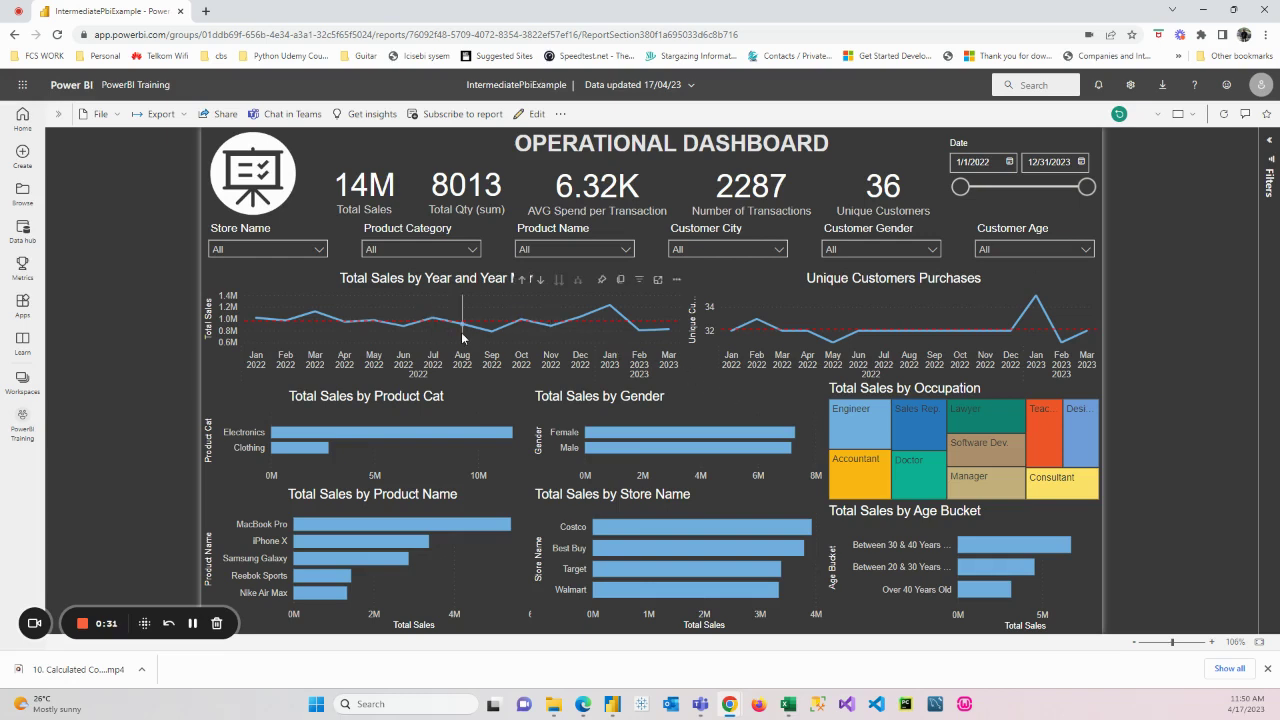
# Review the charts on the finished operational dashboard, and switch to the untitled report in Power BI Desktop
pyautogui.moveTo(463, 338)
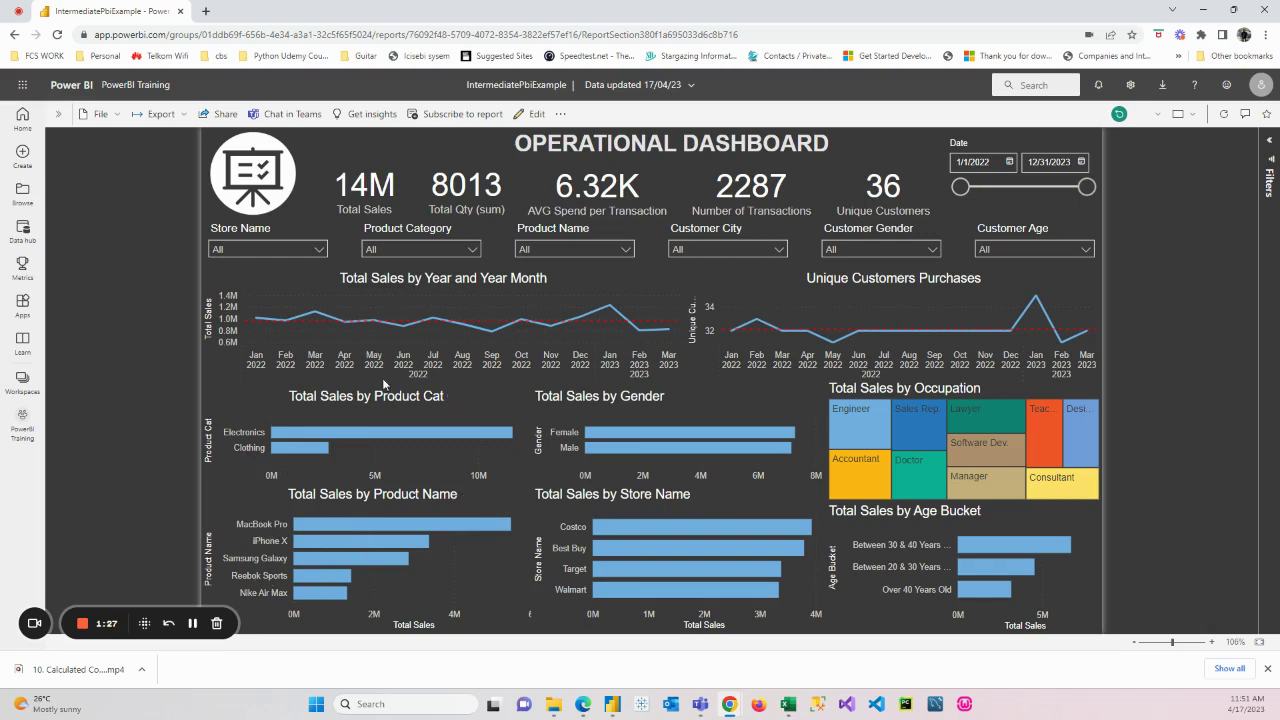
pyautogui.moveTo(400, 558)
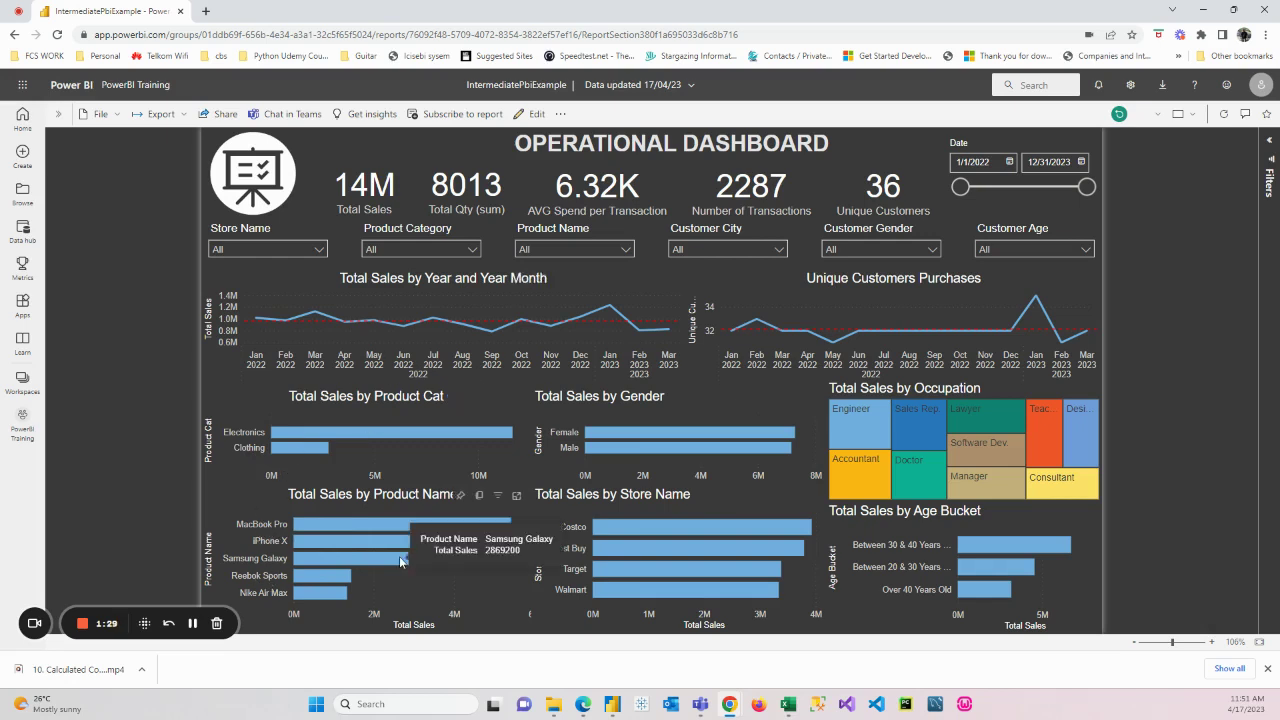
pyautogui.moveTo(617, 525)
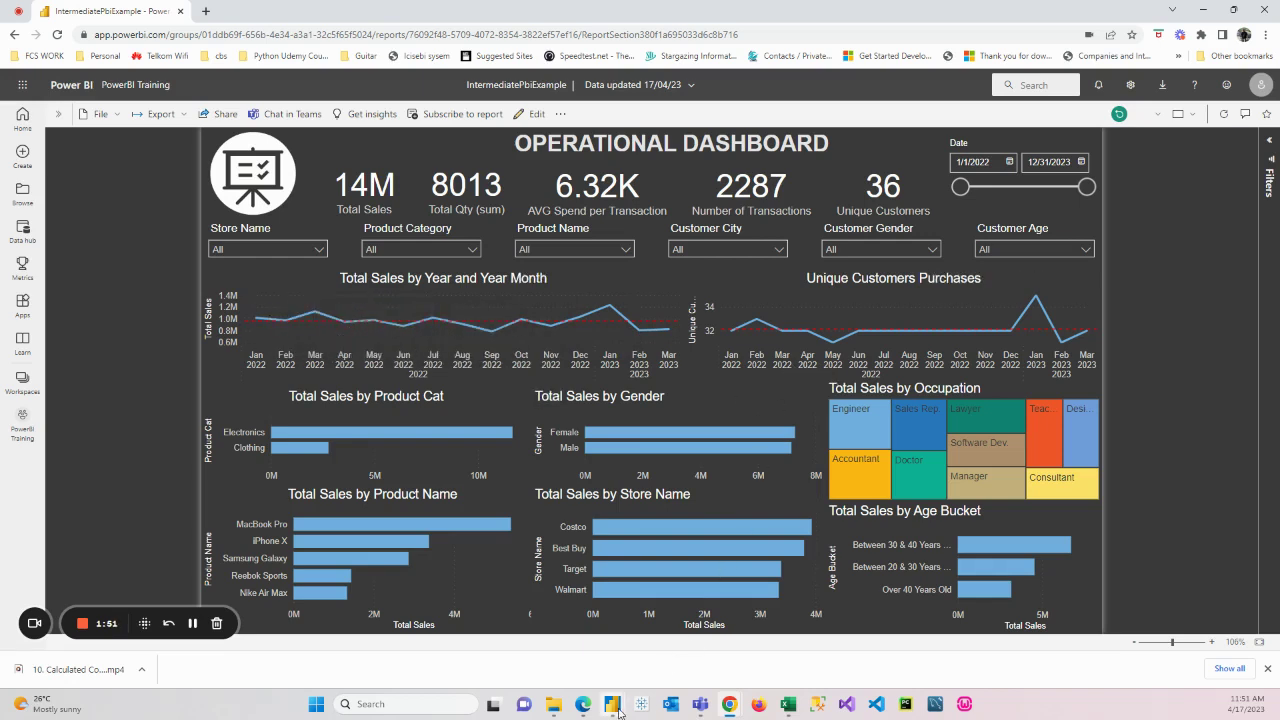
pyautogui.moveTo(618, 712)
pyautogui.click(647, 655)
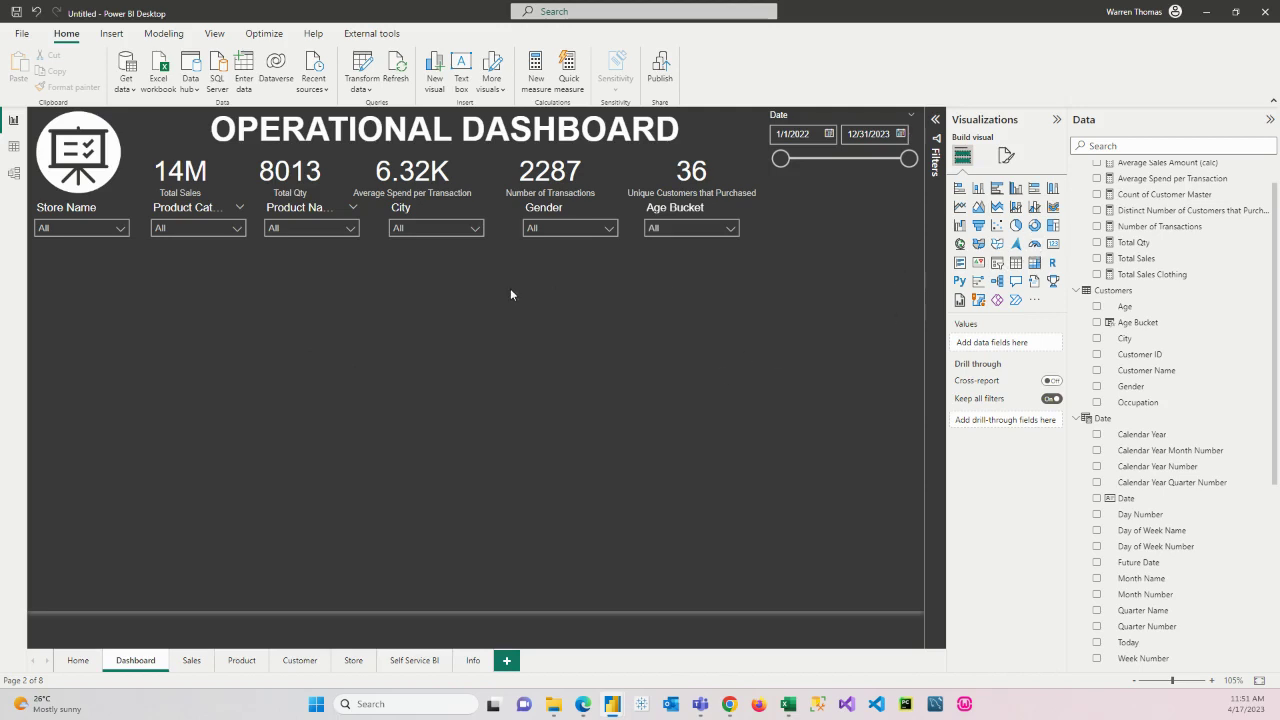
# Add an enlarged table below the slicers with Calendar Year and Calendar Year Month Number from the Date table
pyautogui.click(1016, 262)
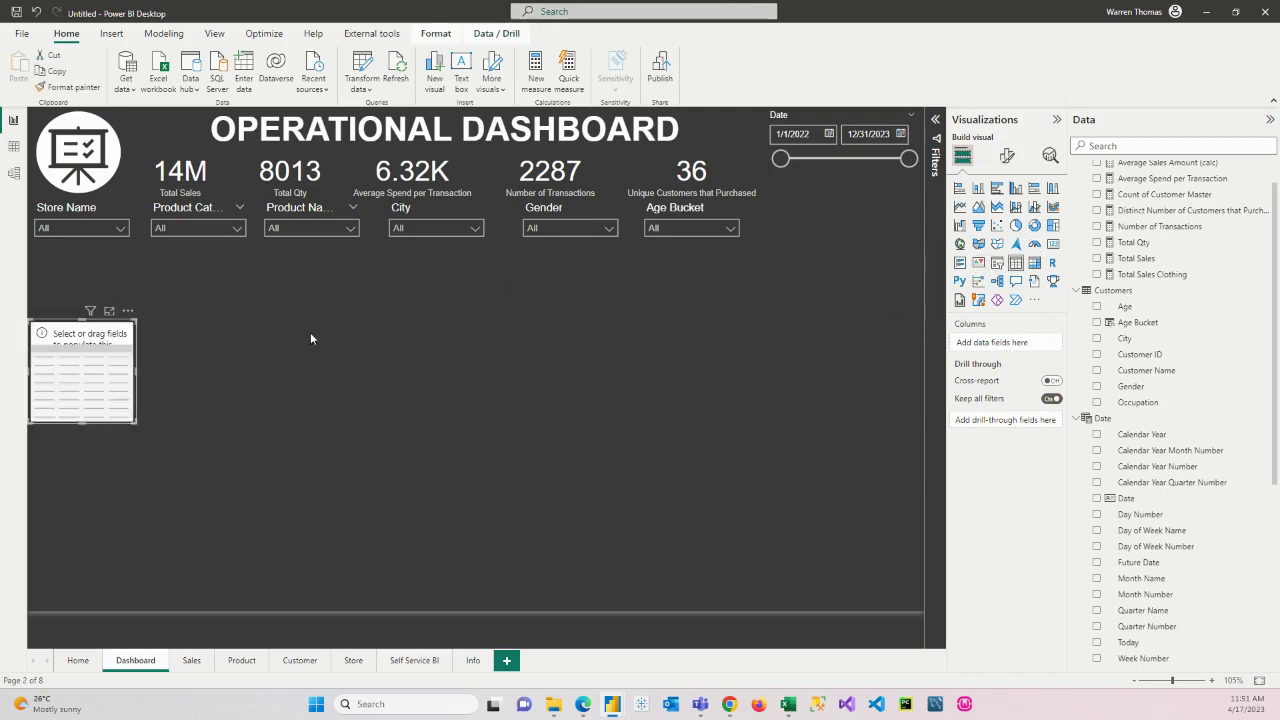
pyautogui.moveTo(88, 365); pyautogui.dragTo(121, 307)
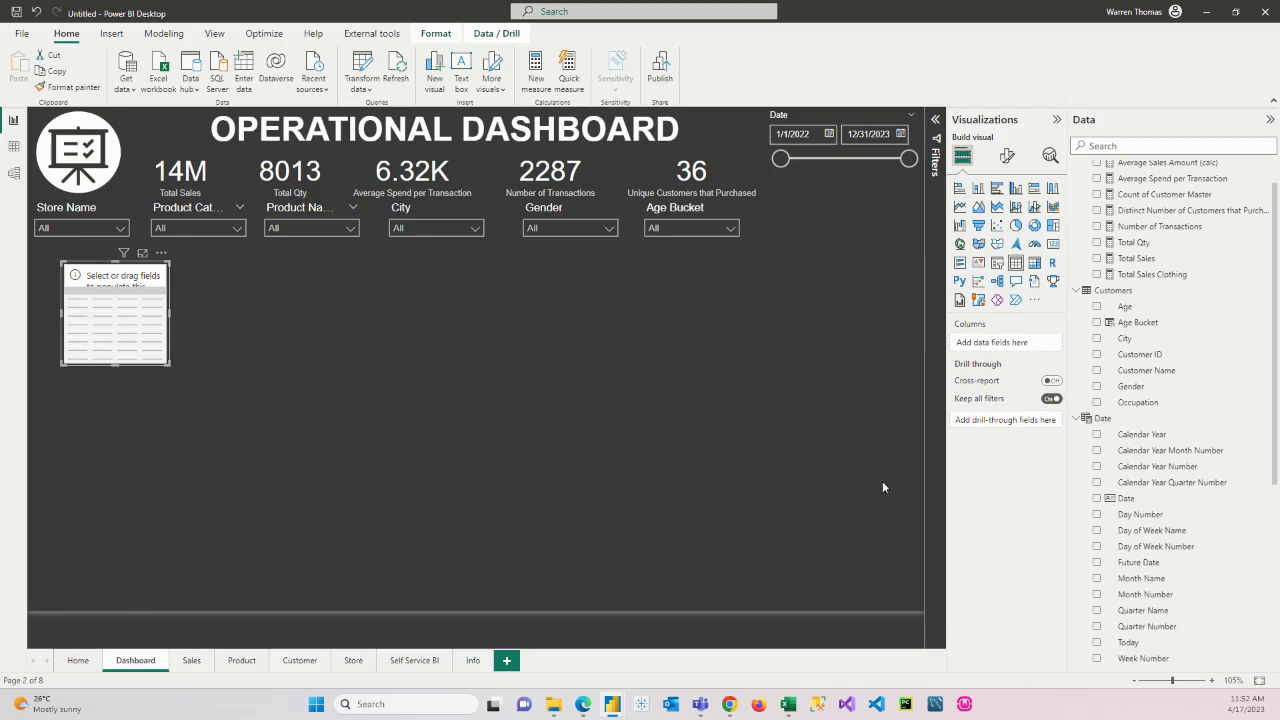
pyautogui.scroll(2, 1185, 445)
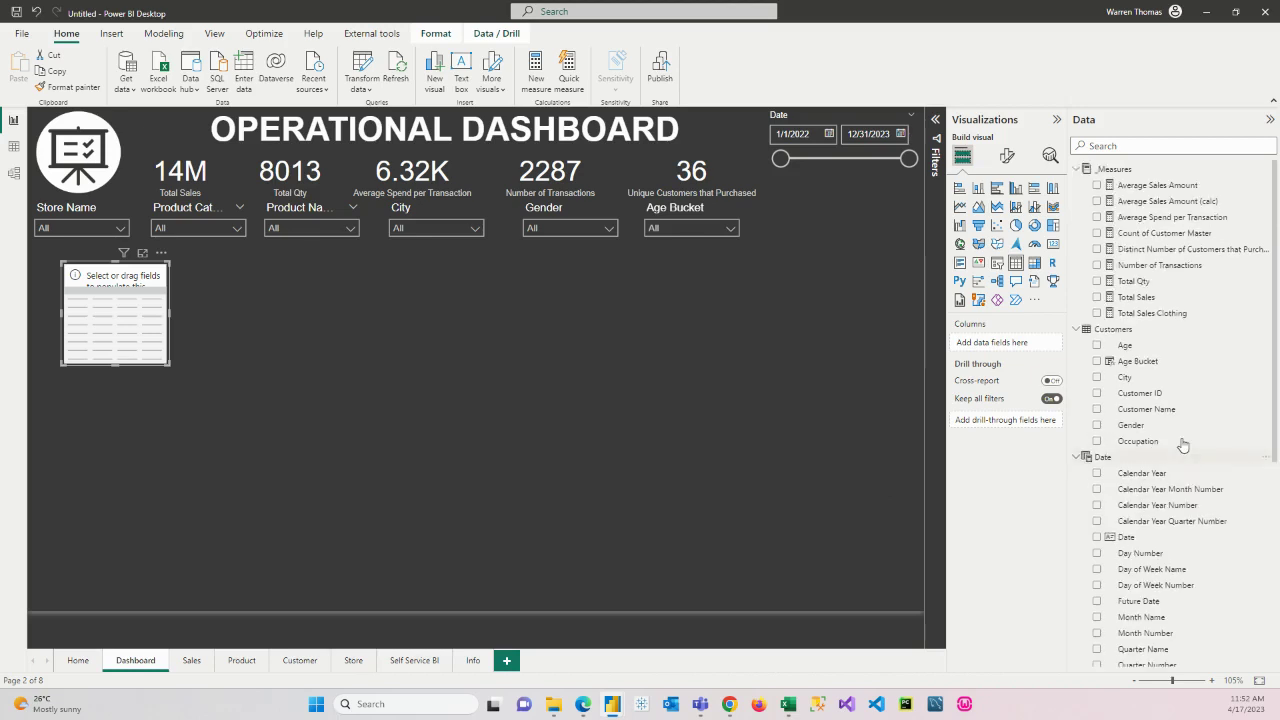
pyautogui.scroll(-7, 1151, 505)
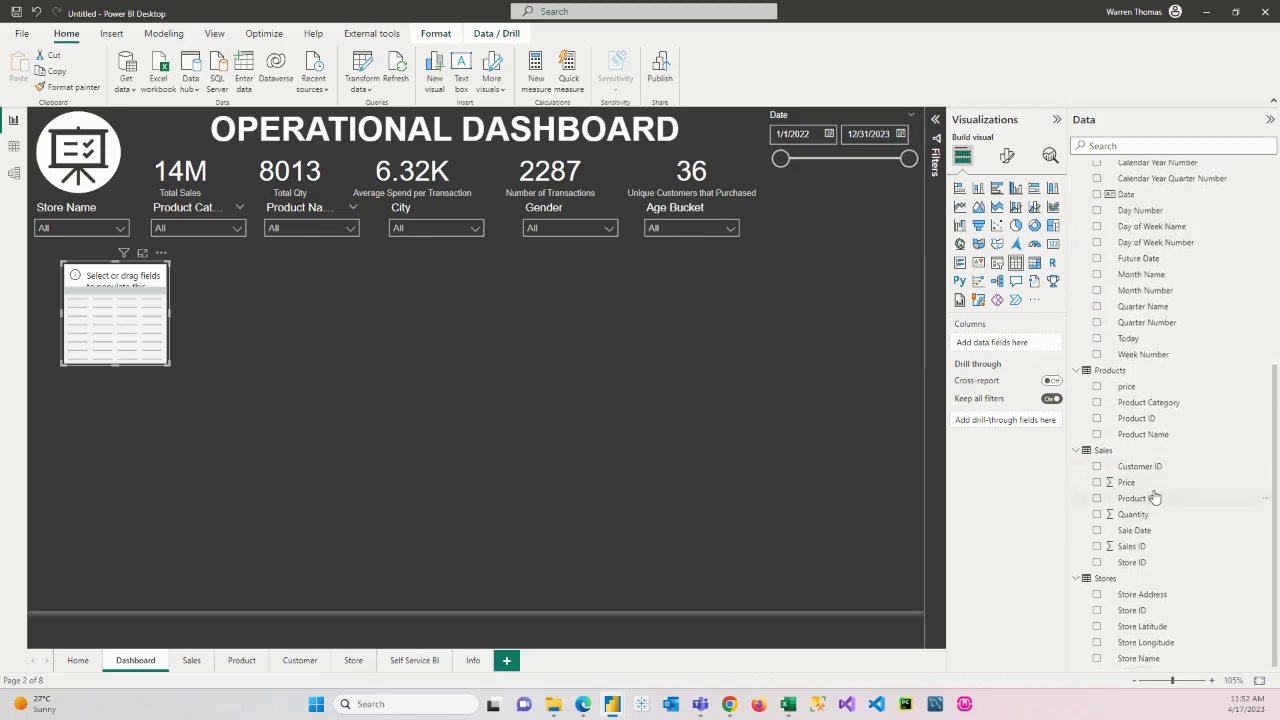
pyautogui.scroll(2, 1163, 341)
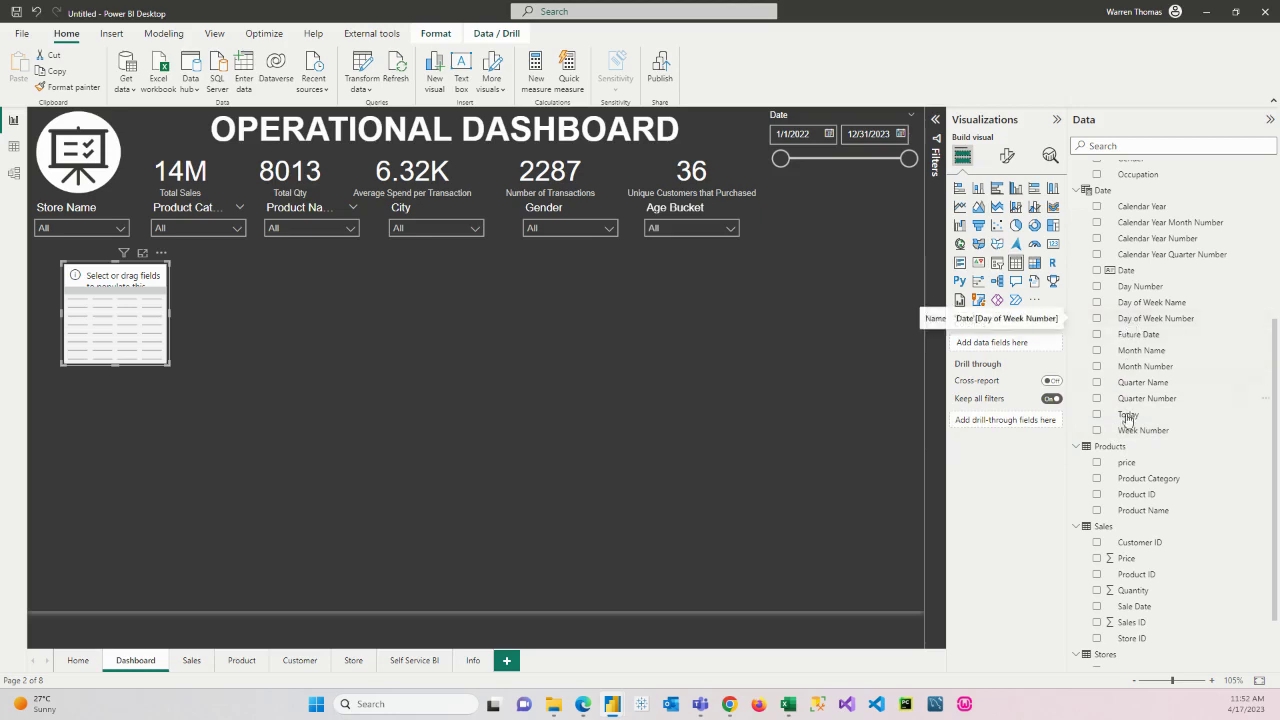
pyautogui.click(1097, 207)
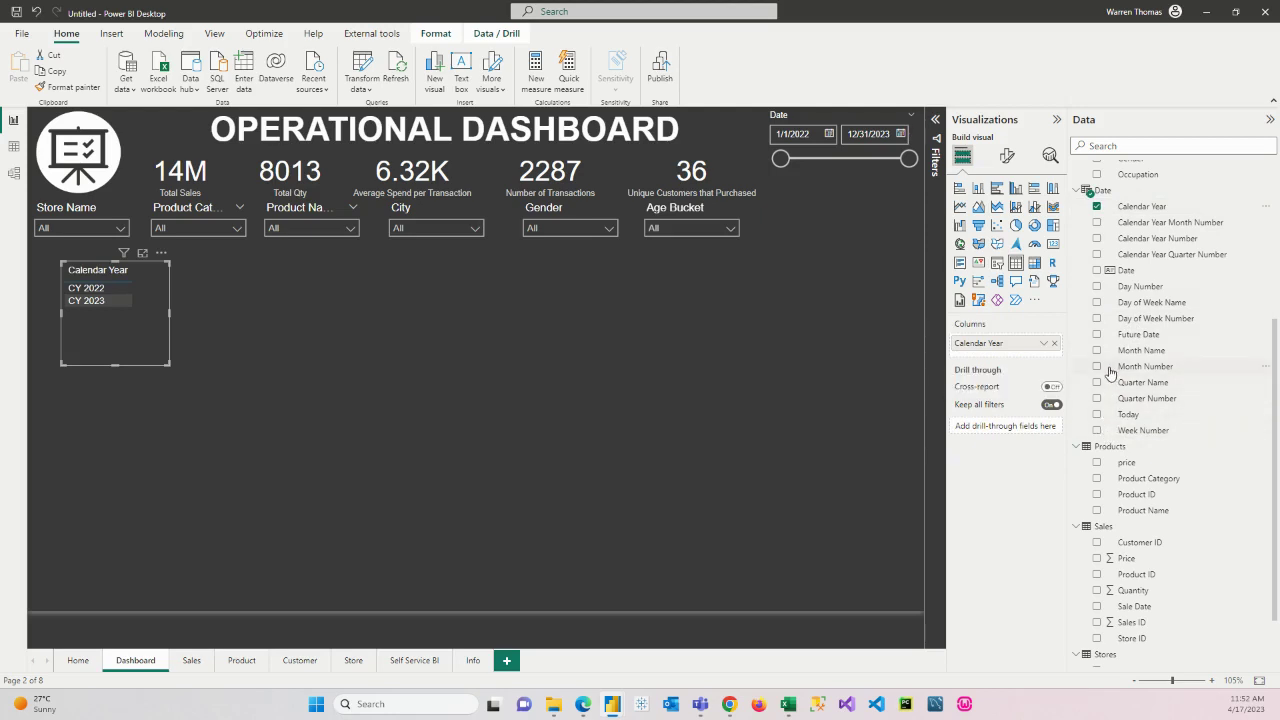
pyautogui.click(1097, 222)
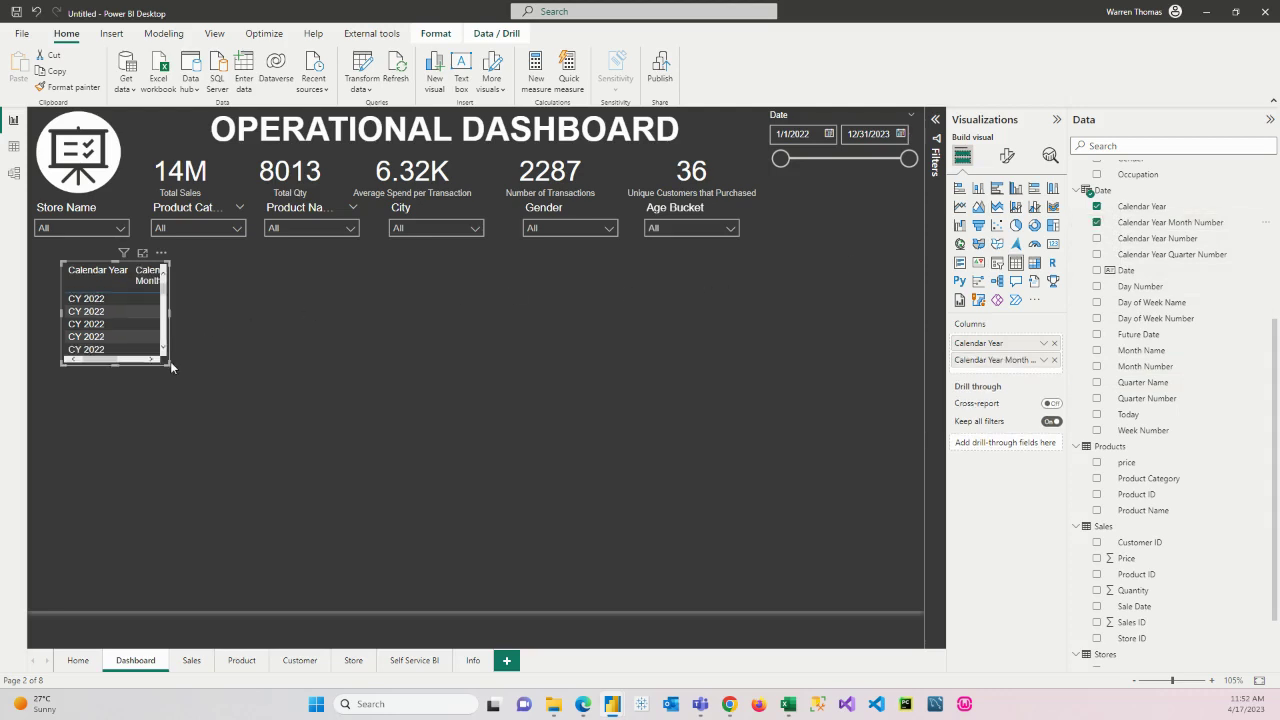
pyautogui.moveTo(170, 361); pyautogui.dragTo(284, 566)
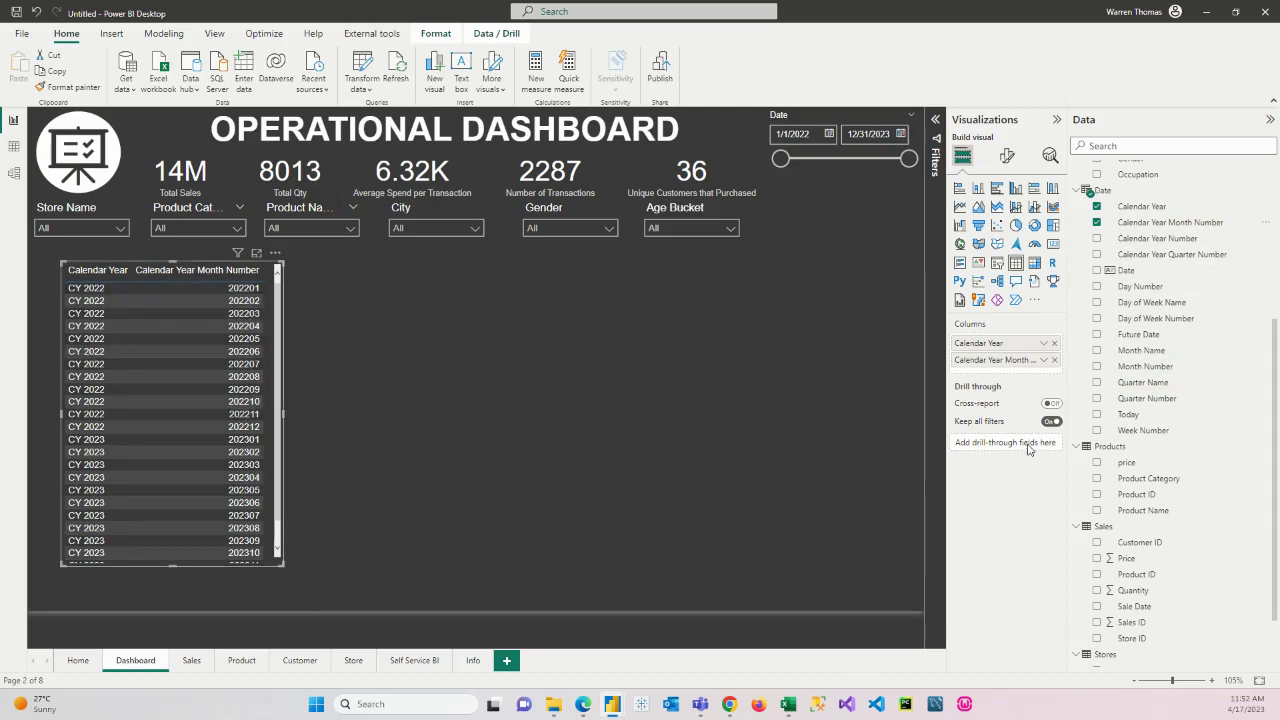
# Add the Total Sales measure to the table and widen it to fit all three columns
pyautogui.scroll(5, 1180, 418)
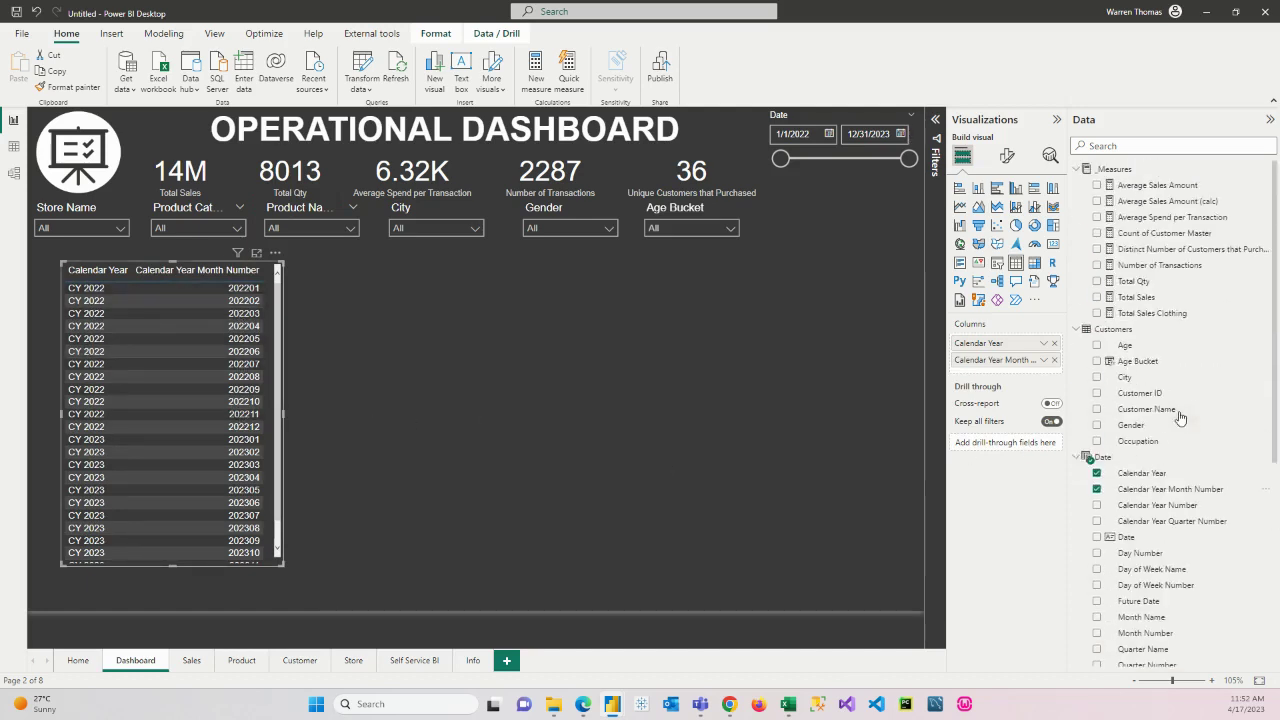
pyautogui.click(1096, 297)
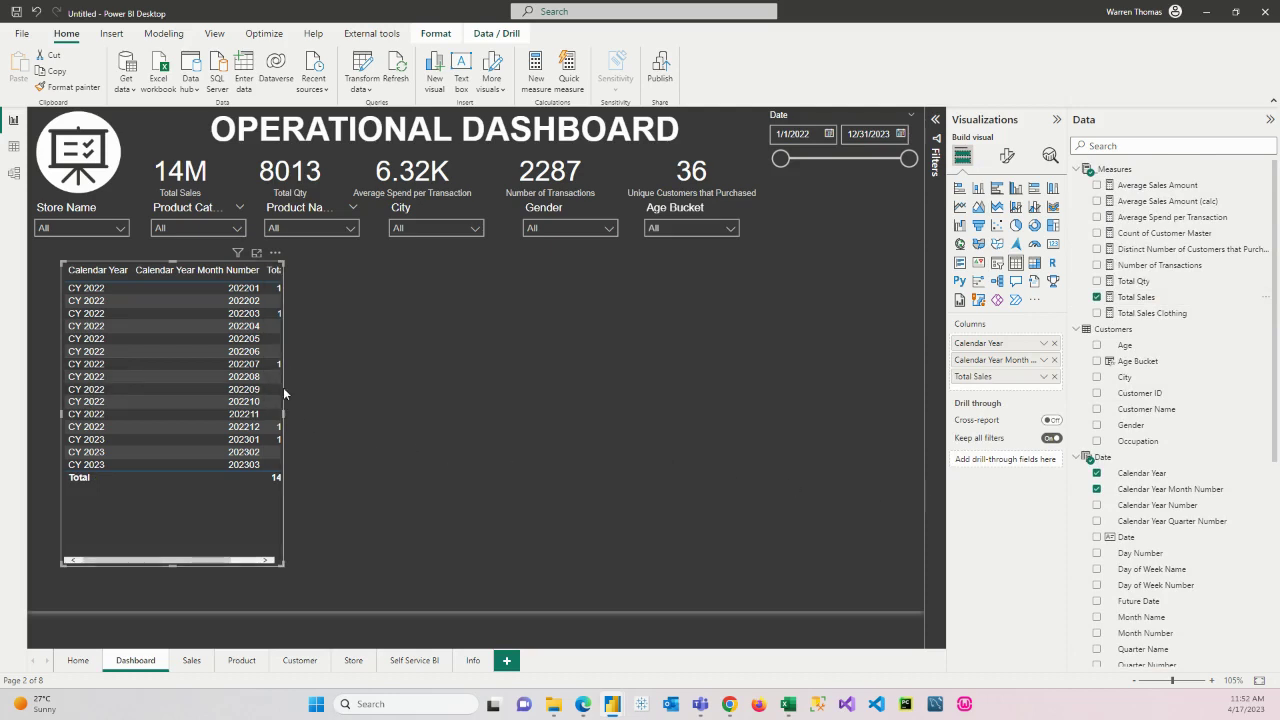
pyautogui.moveTo(284, 413); pyautogui.dragTo(482, 424)
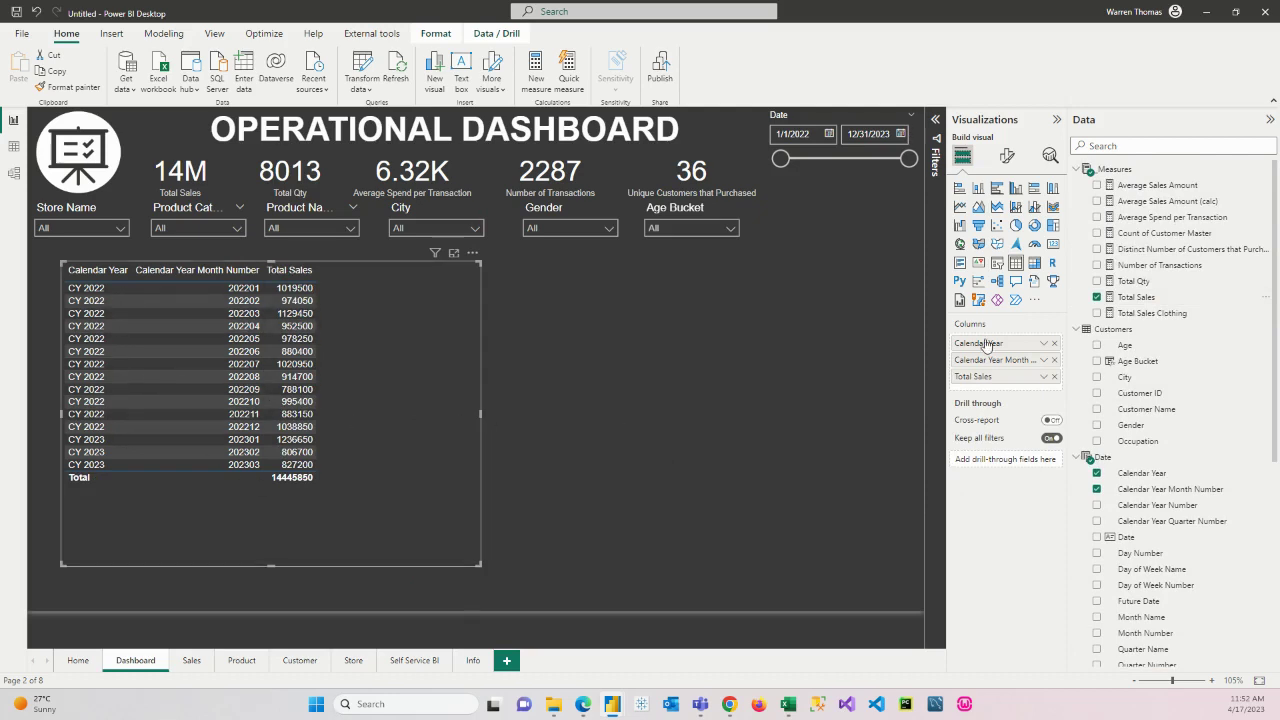
# Convert the table to a line chart, flatten and widen it, and place it directly beneath the Store Name slicer
pyautogui.click(960, 207)
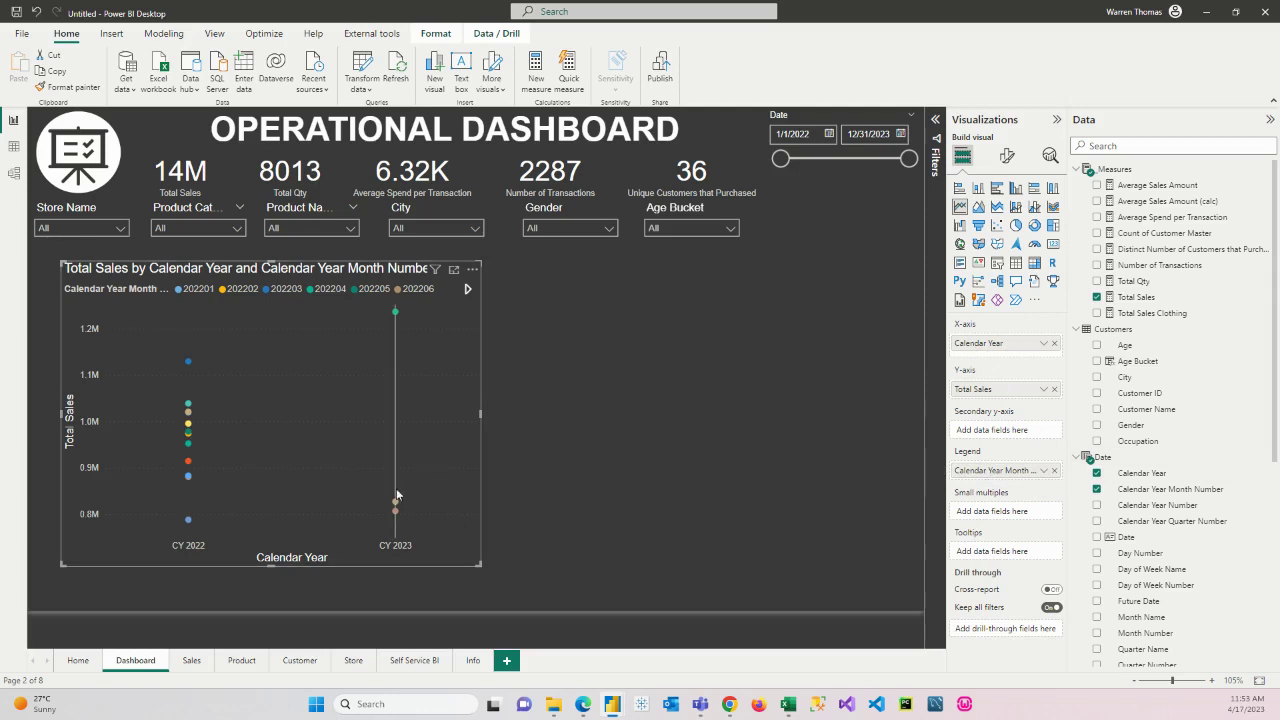
pyautogui.moveTo(271, 560); pyautogui.dragTo(288, 341)
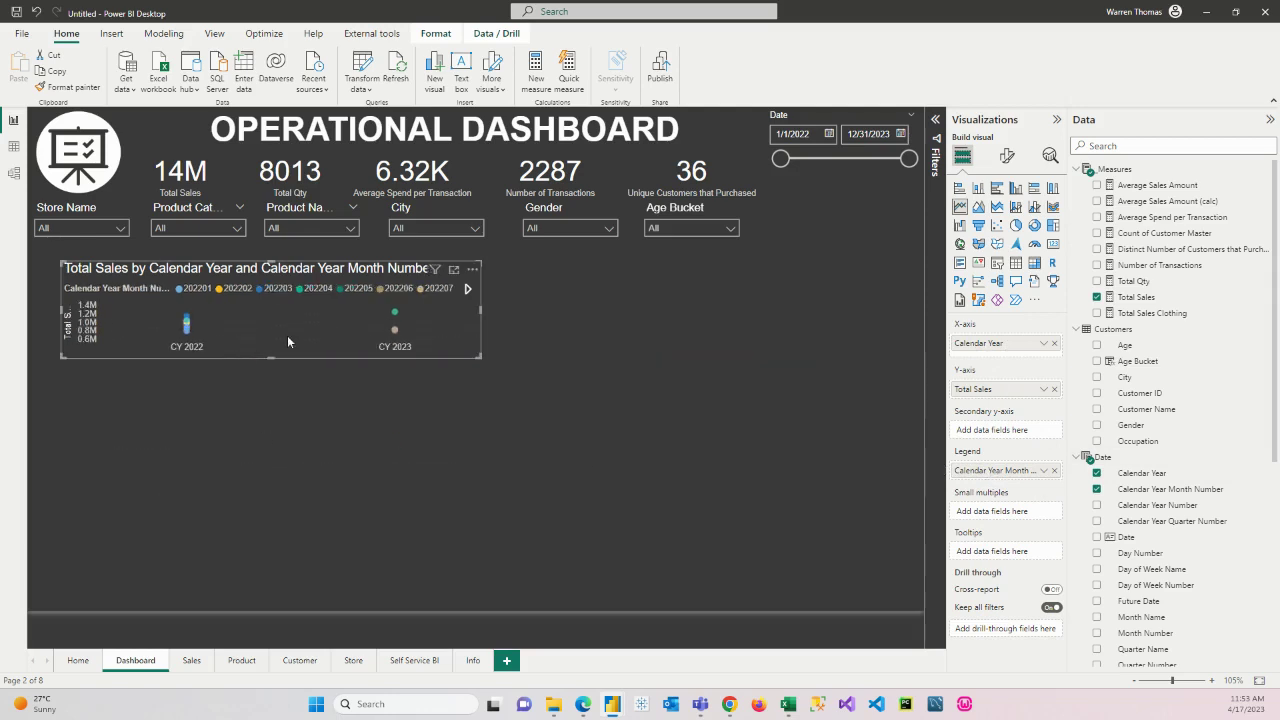
pyautogui.moveTo(482, 310); pyautogui.dragTo(536, 310)
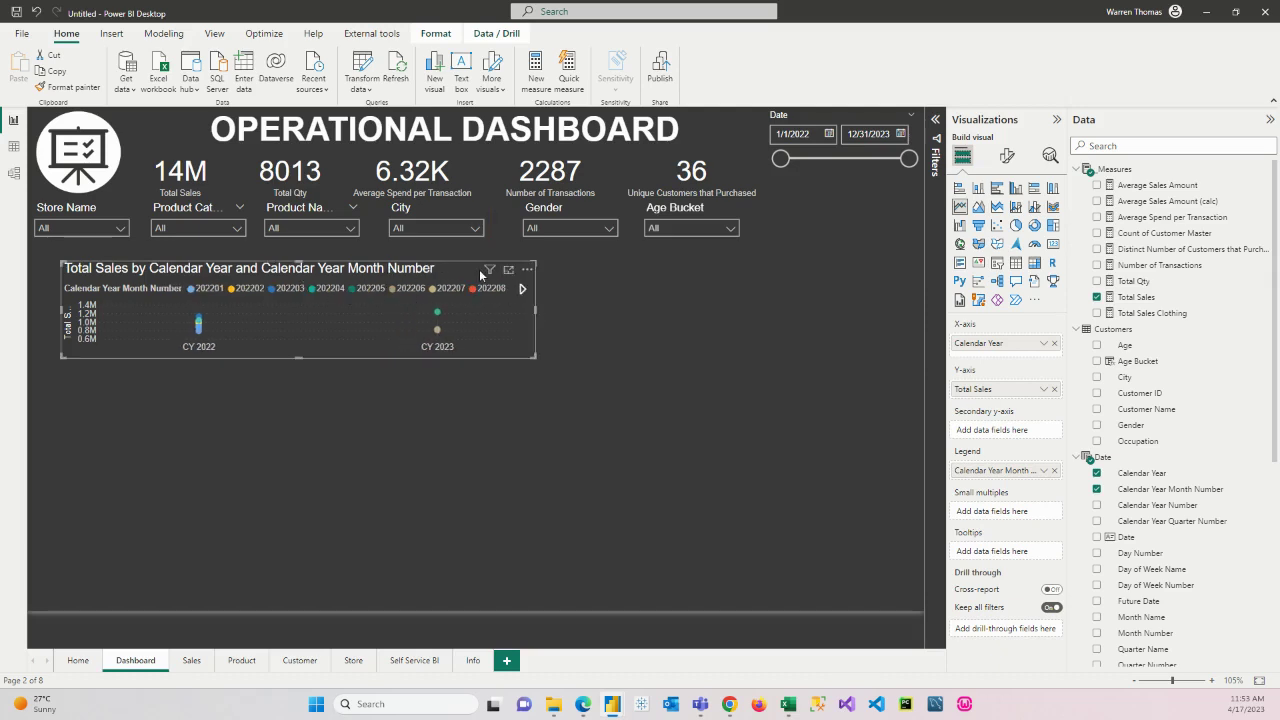
pyautogui.moveTo(460, 262); pyautogui.dragTo(415, 247)
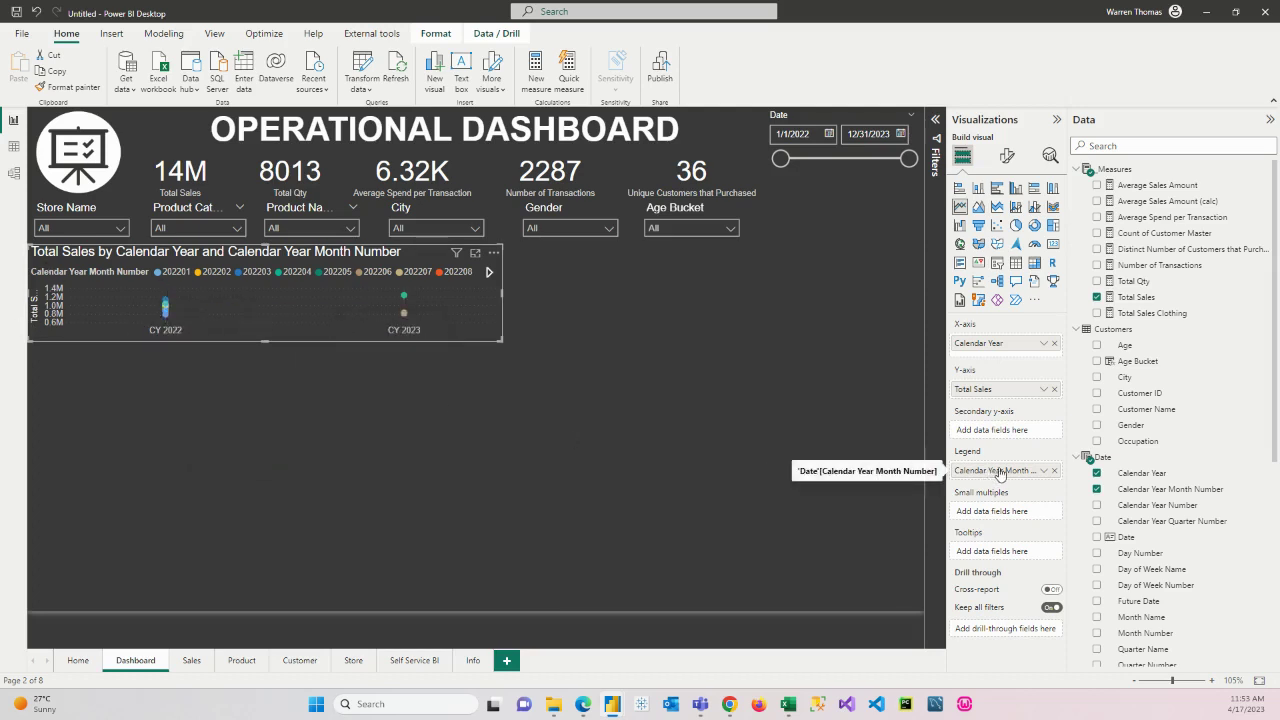
# Place Calendar Year Month Number under Calendar Year on the x-axis, and show the narrowed chart at year level
pyautogui.moveTo(1000, 479); pyautogui.dragTo(1000, 365)
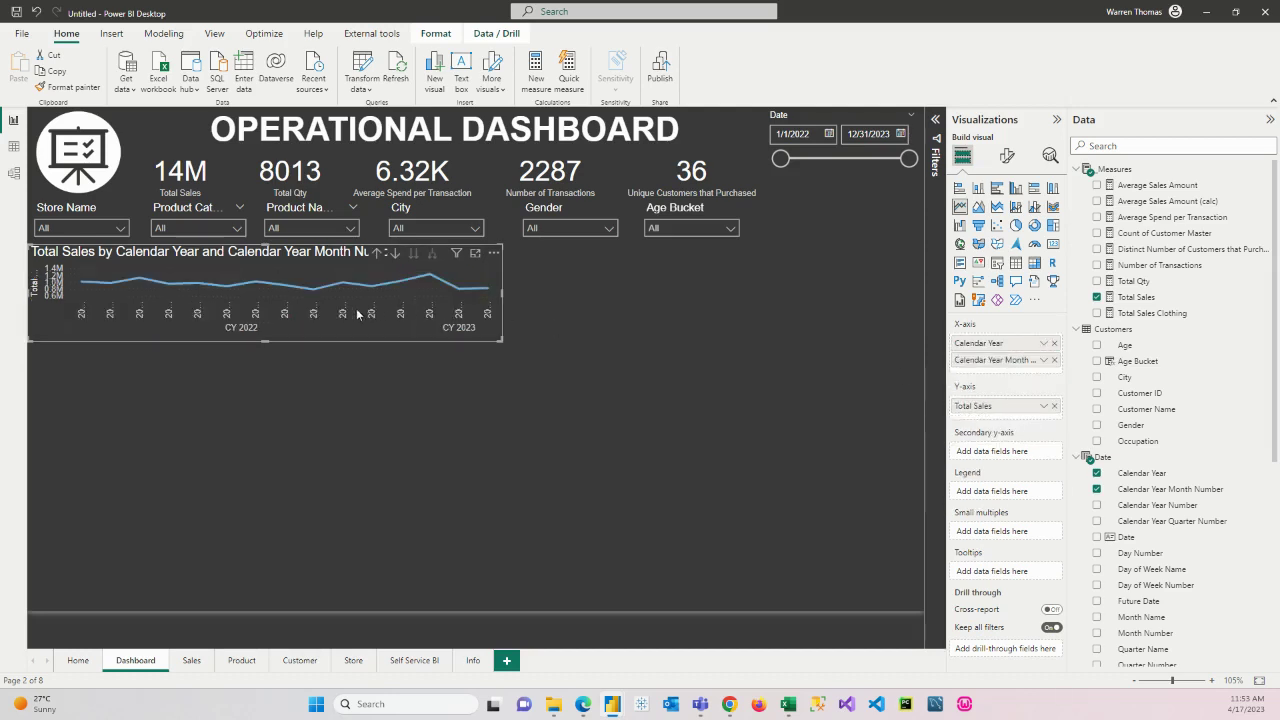
pyautogui.click(378, 252)
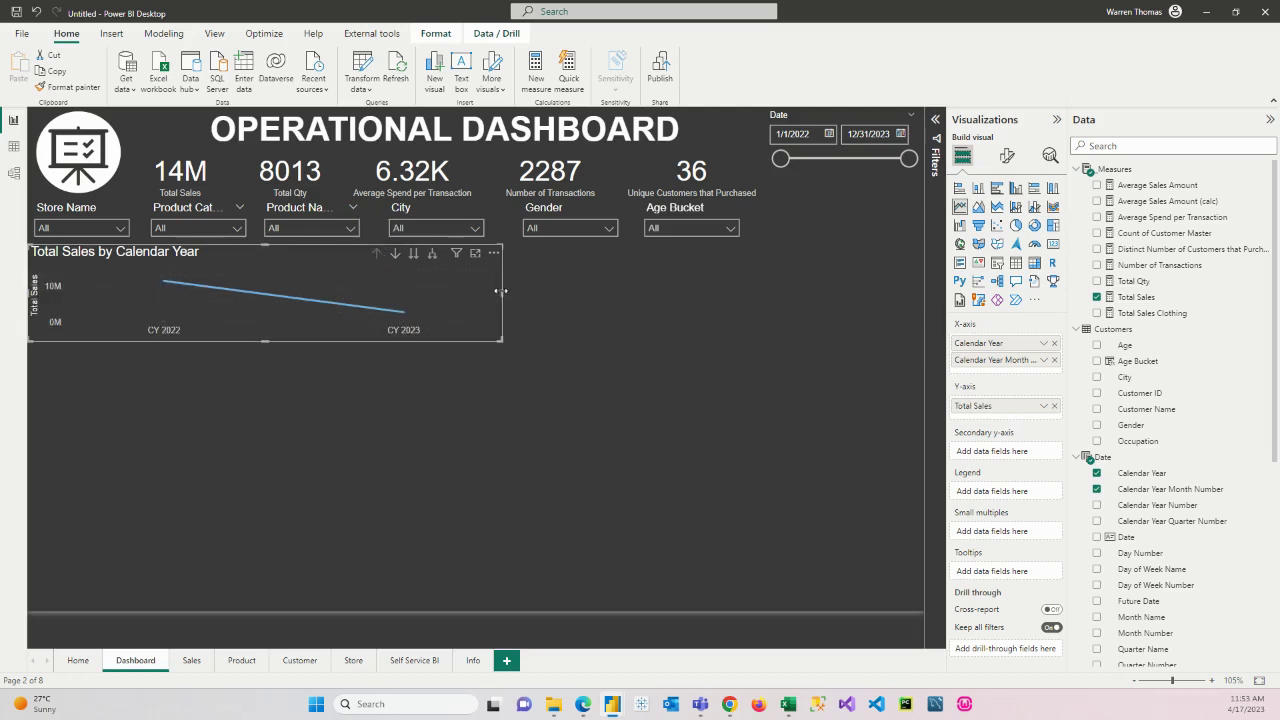
pyautogui.moveTo(501, 291); pyautogui.dragTo(445, 282)
pyautogui.moveTo(232, 341)
pyautogui.mouseDown()
pyautogui.moveTo(250, 298)
pyautogui.moveTo(231, 326)
pyautogui.moveTo(236, 348)
pyautogui.mouseUp()
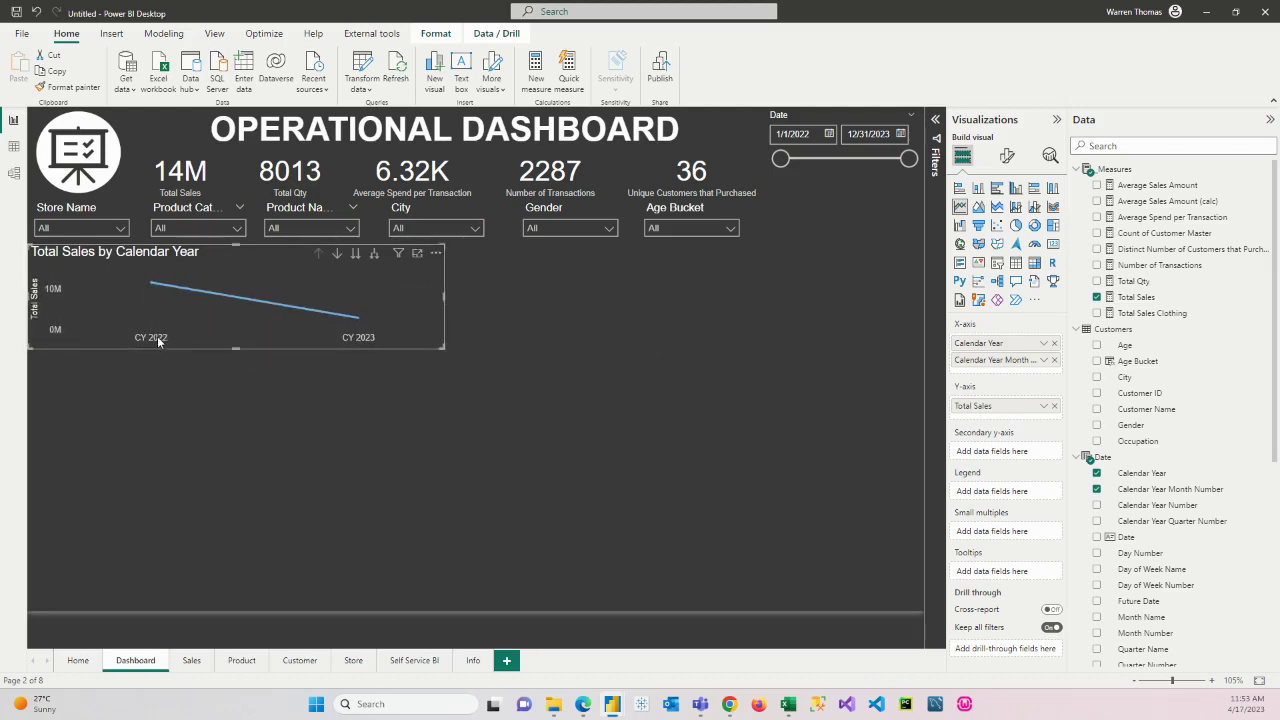
# Expand the line chart to the year-month level, widen it so the month labels fit, and drill back up to years
pyautogui.moveTo(151, 287)
pyautogui.click(375, 256)
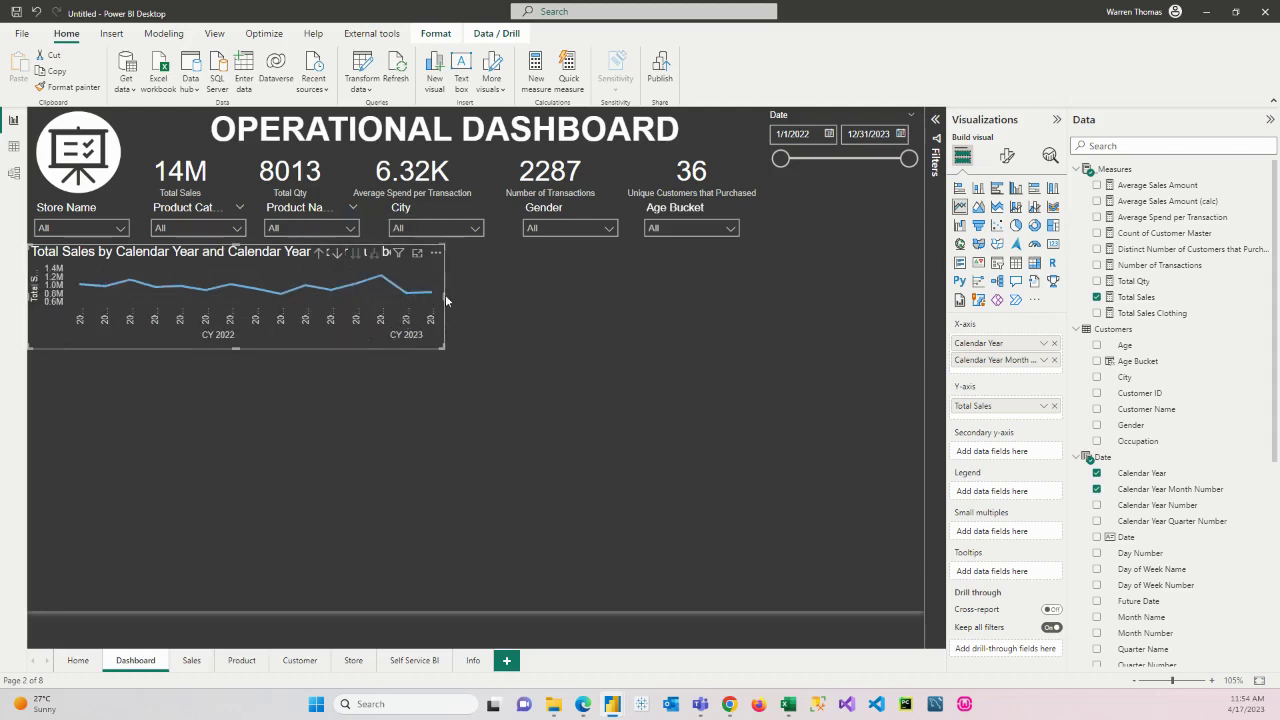
pyautogui.moveTo(444, 295); pyautogui.dragTo(630, 291)
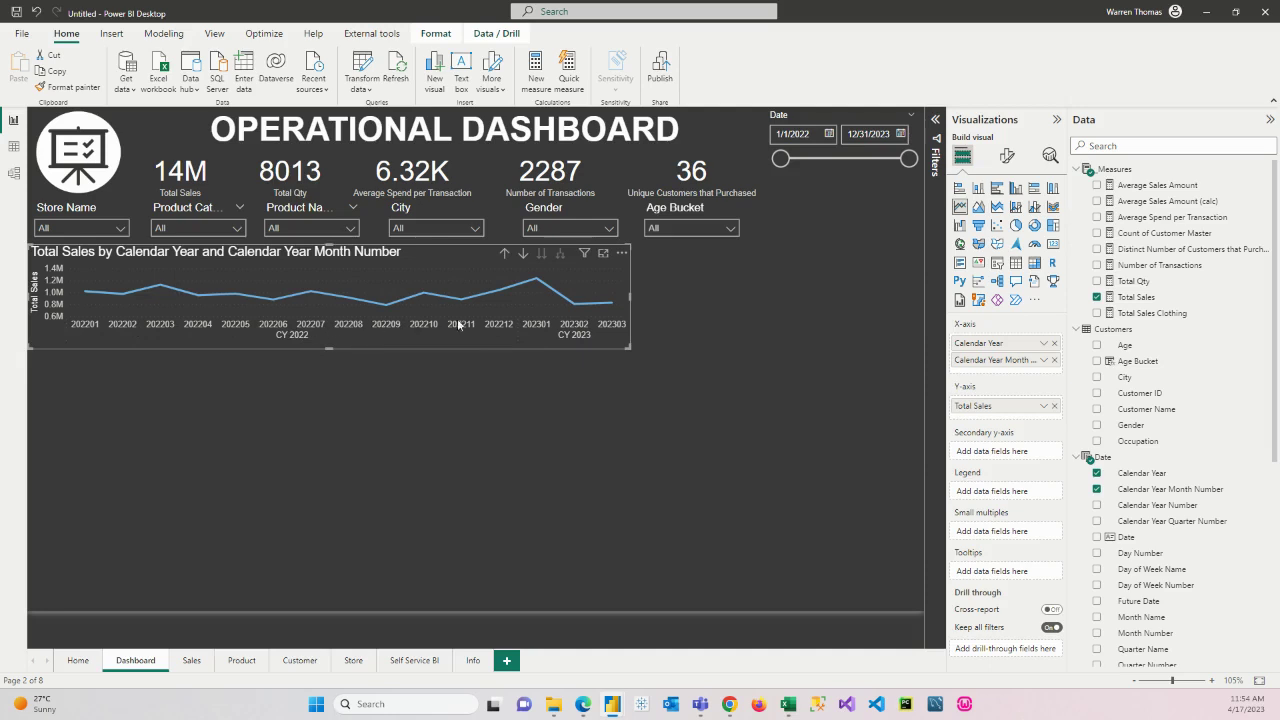
pyautogui.click(505, 256)
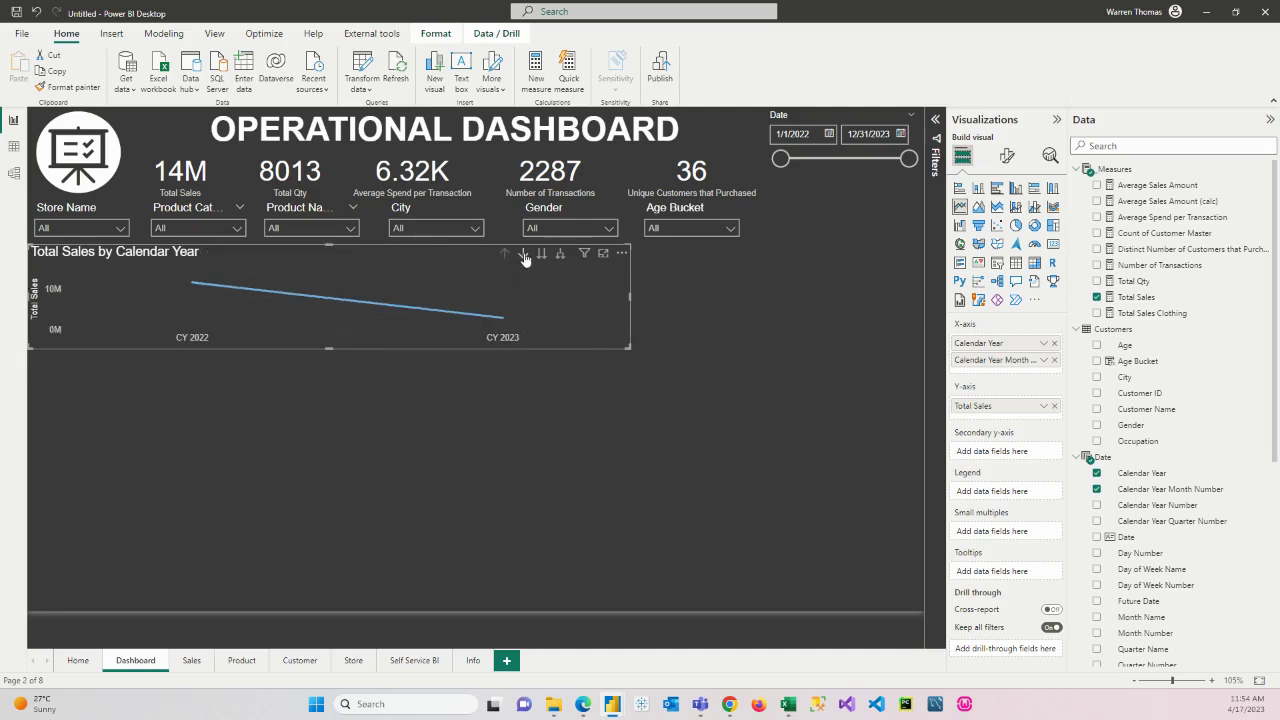
# Turn on drill-down, drill into CY 2023 to view its monthly sales, and return to the year level
pyautogui.click(501, 317)
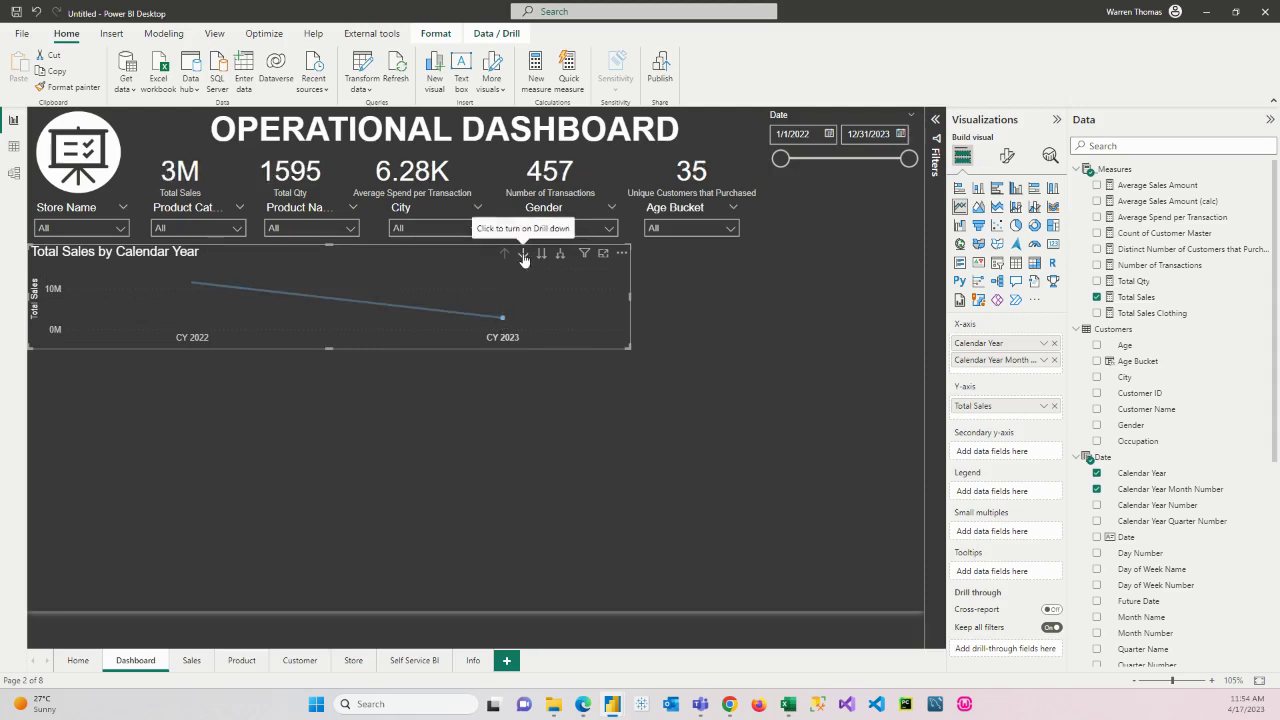
pyautogui.click(523, 256)
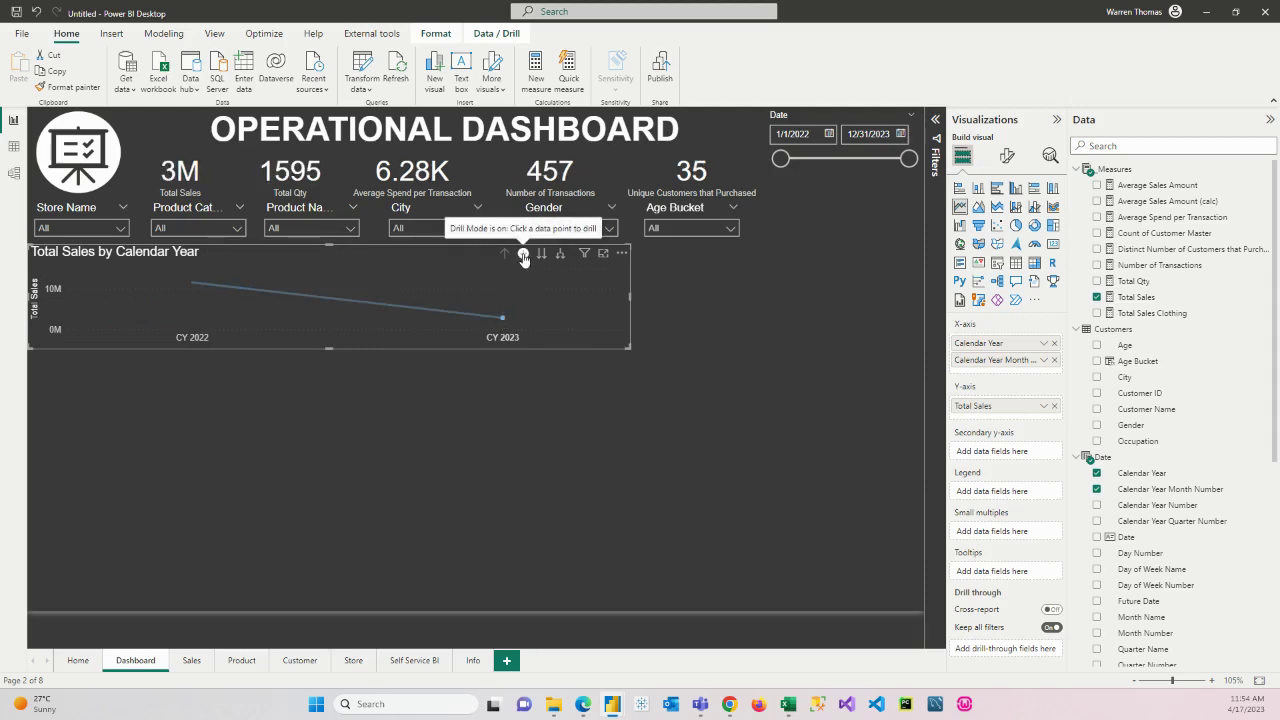
pyautogui.click(503, 323)
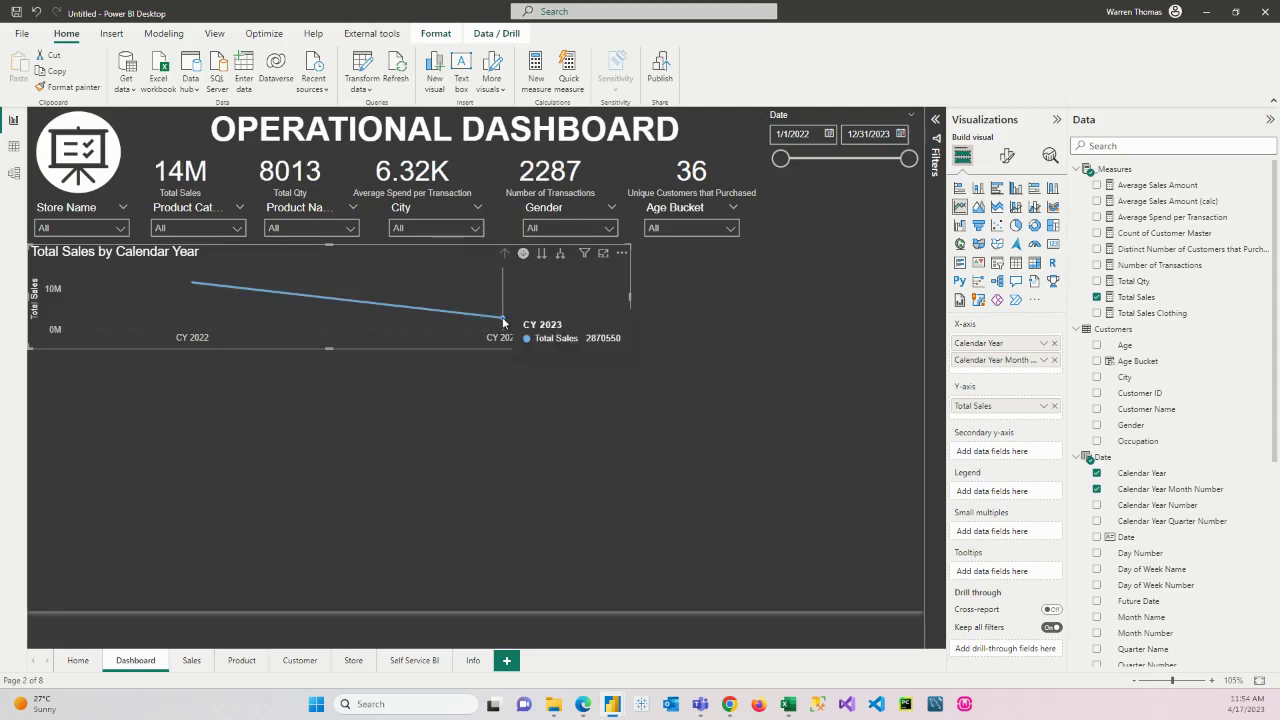
pyautogui.click(502, 318)
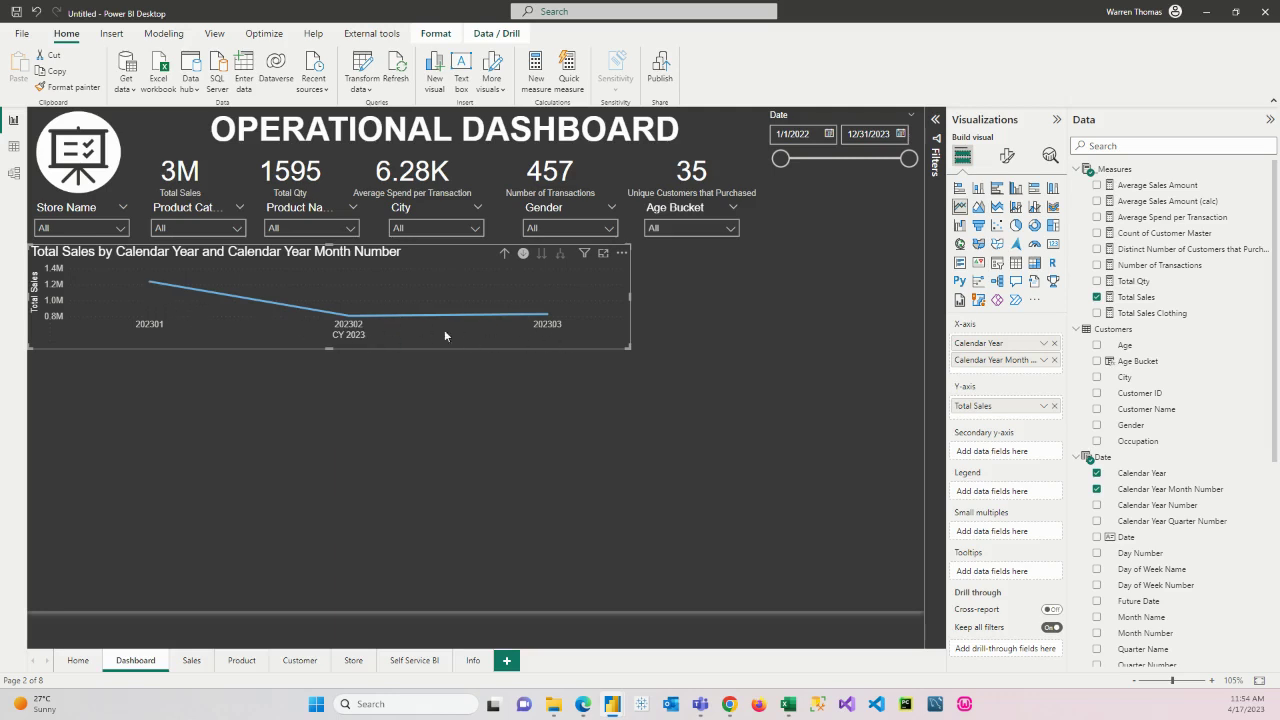
pyautogui.click(506, 254)
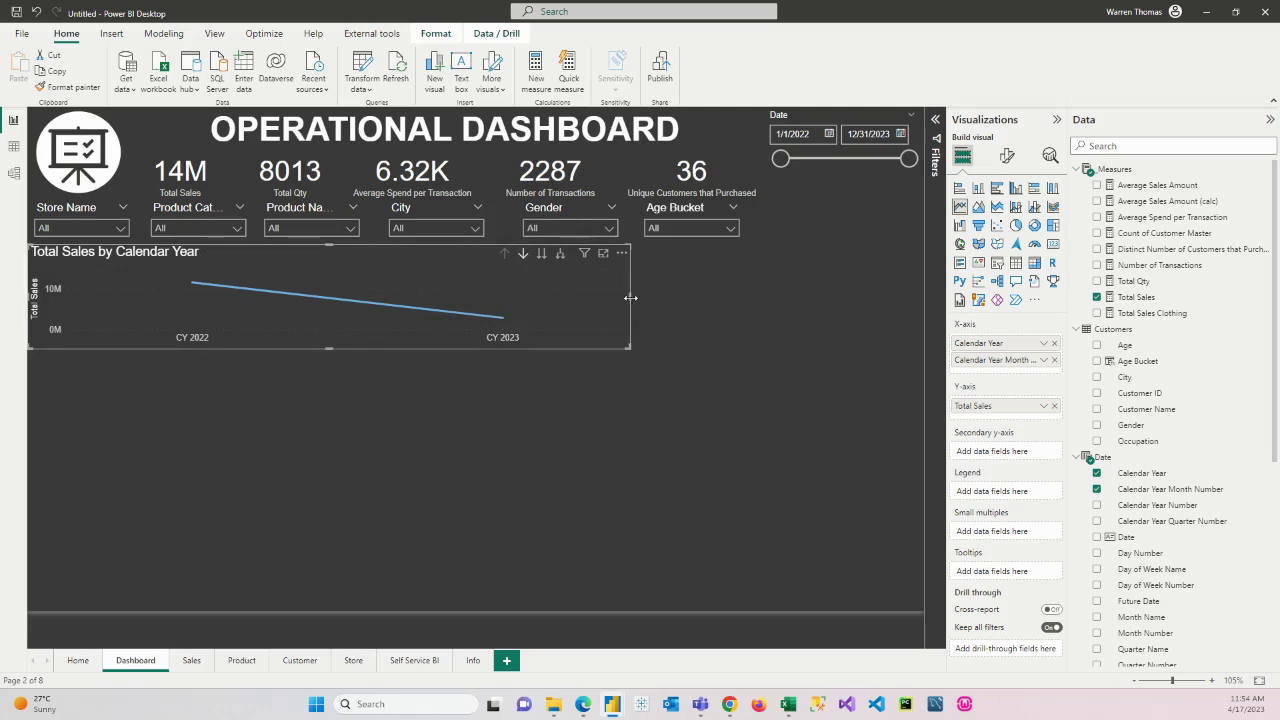
# Shrink the Total Sales by Calendar Year chart to make room beside it
pyautogui.moveTo(631, 298); pyautogui.dragTo(375, 296)
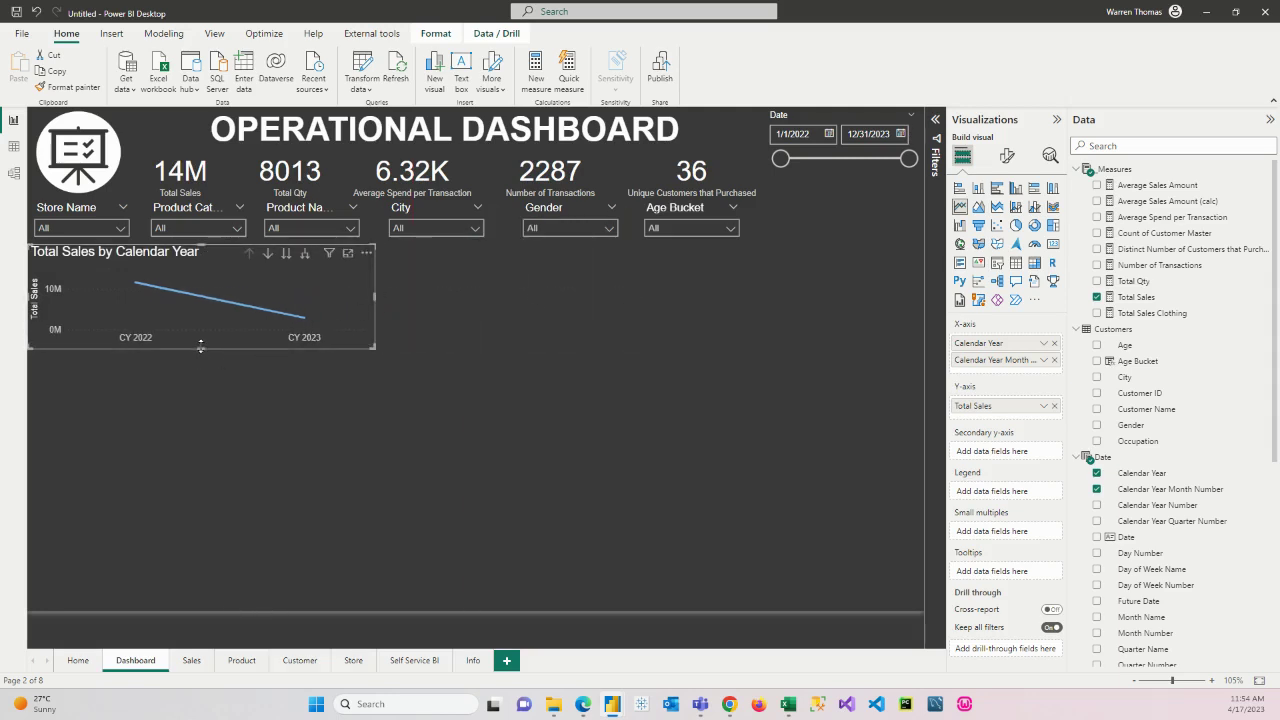
pyautogui.moveTo(200, 346); pyautogui.dragTo(200, 343)
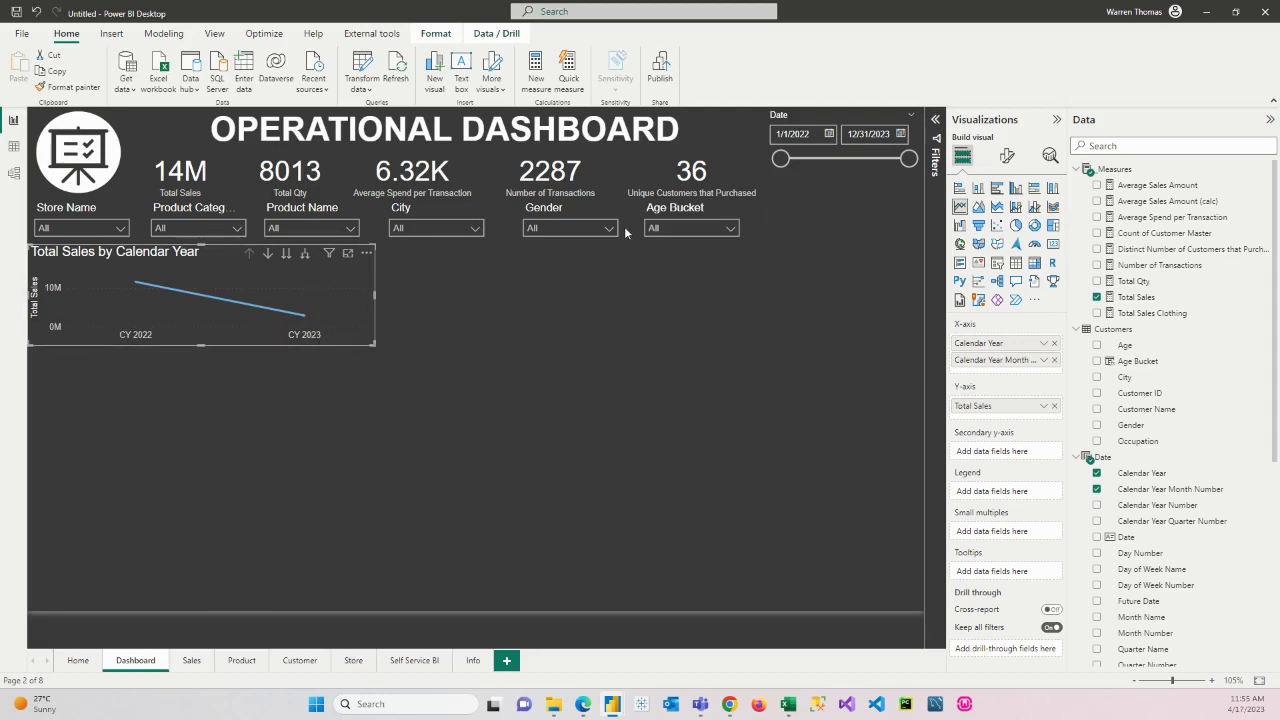
pyautogui.moveTo(781, 160)
pyautogui.mouseDown()
pyautogui.moveTo(868, 158)
pyautogui.moveTo(766, 160)
pyautogui.moveTo(781, 160)
pyautogui.mouseUp()
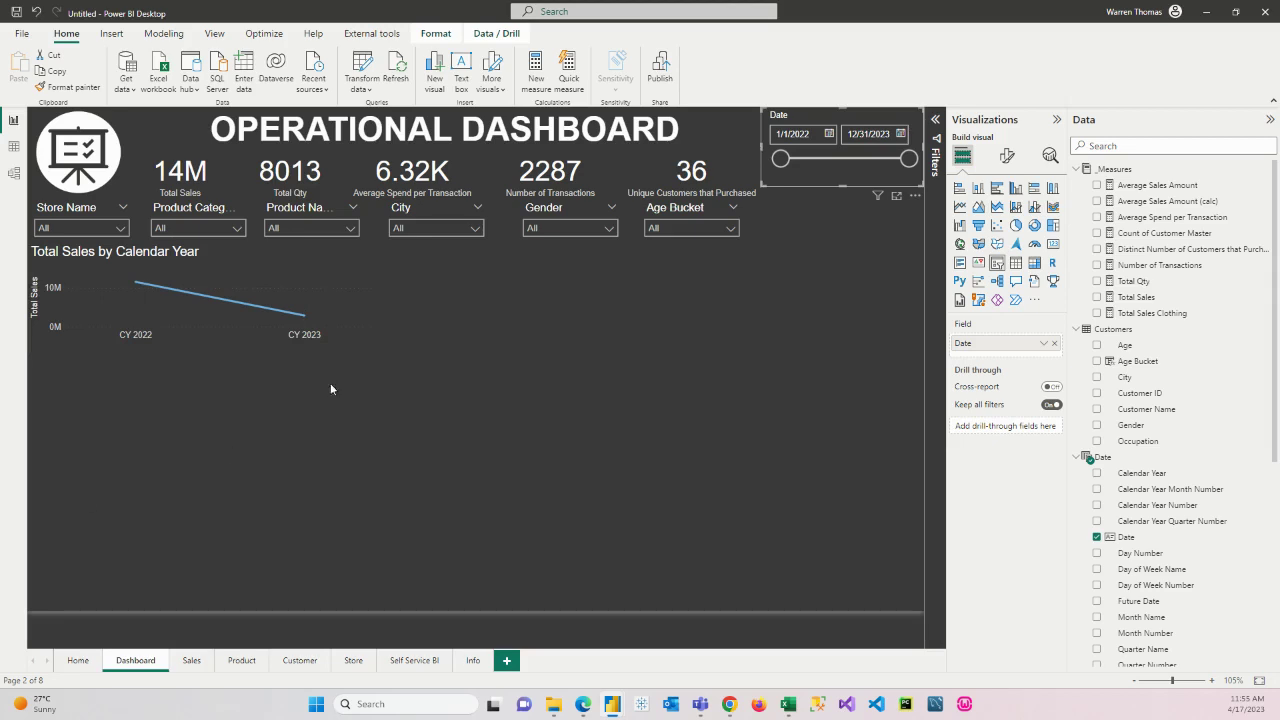
# Insert an empty line chart beside the Total Sales by Calendar Year chart, beneath the City and Gender slicers
pyautogui.click(446, 304)
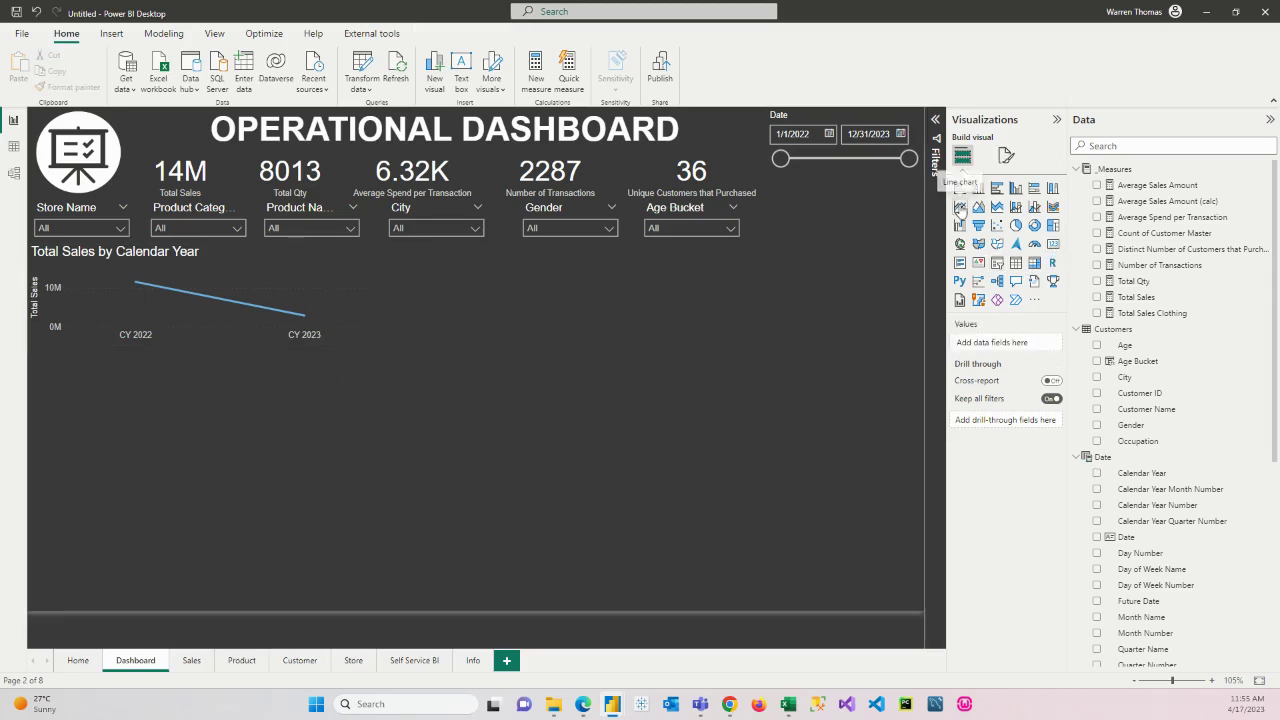
pyautogui.click(960, 207)
pyautogui.moveTo(253, 457); pyautogui.dragTo(601, 306)
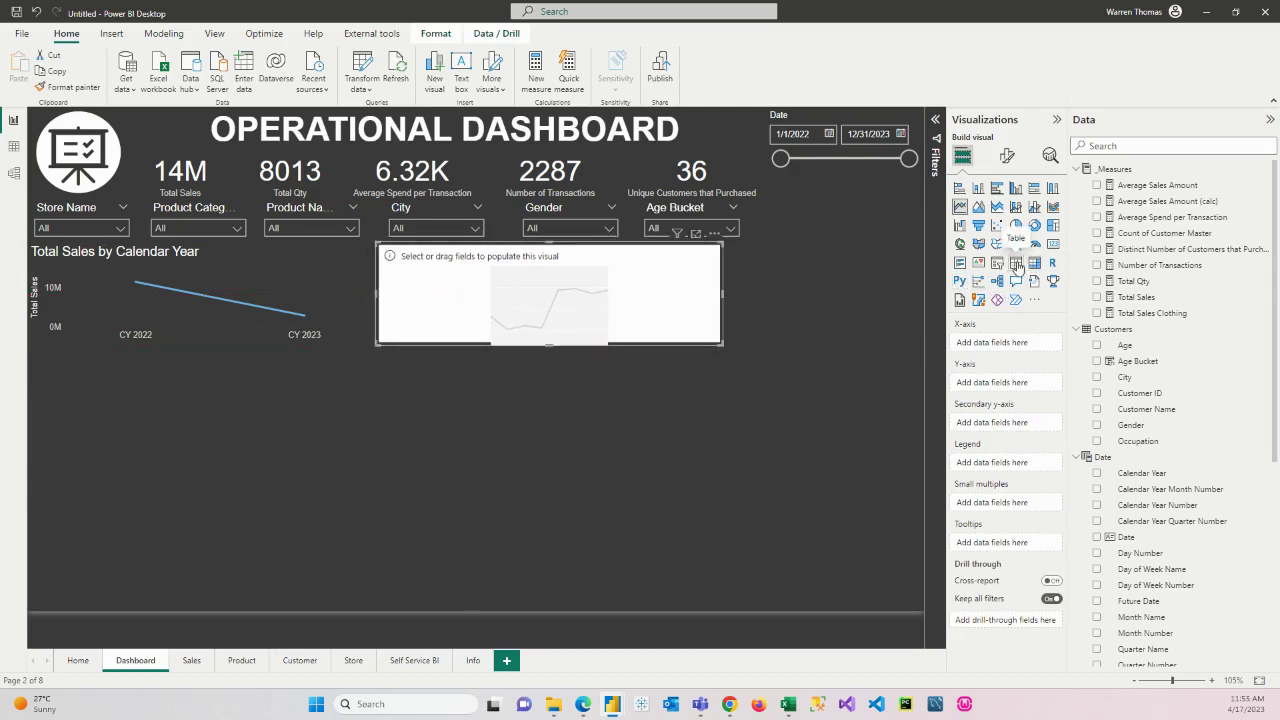
# Move the empty line chart to the page's right edge and plot Distinct Number of Customers that Purchased by Calendar Year and Calendar Year Month Number
pyautogui.moveTo(656, 293); pyautogui.dragTo(852, 294)
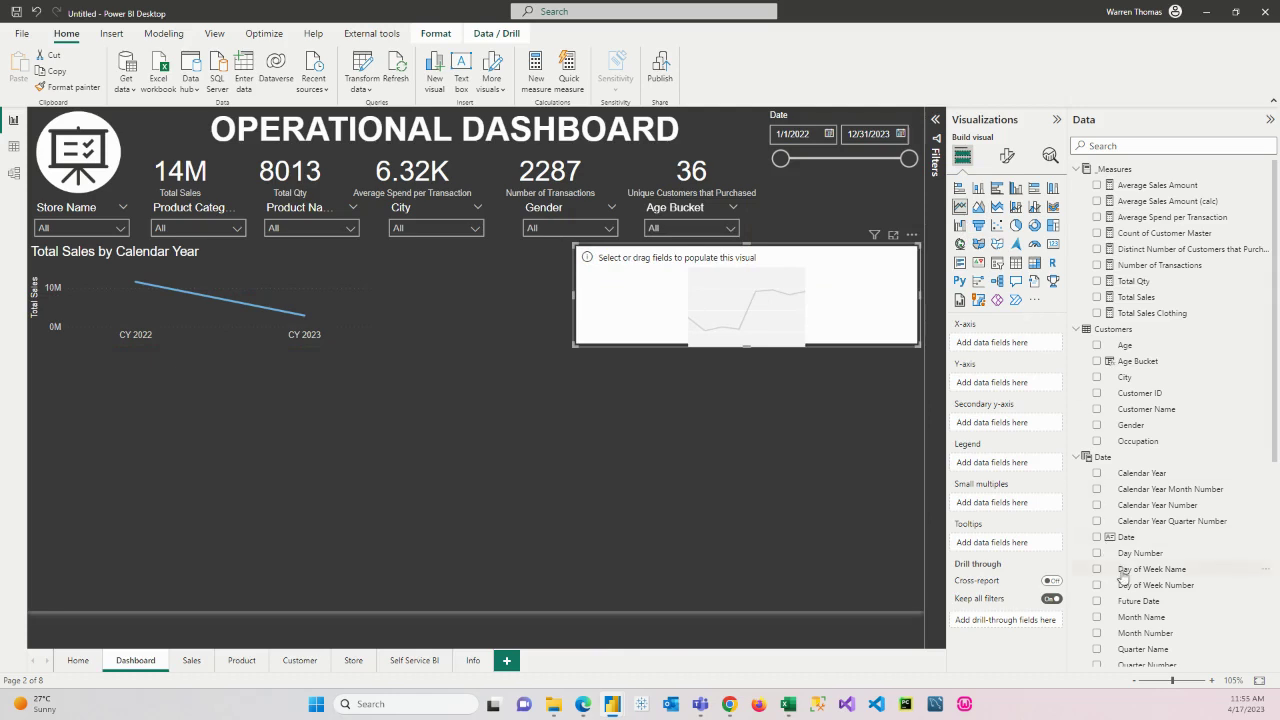
pyautogui.scroll(-3, 1100, 527)
pyautogui.click(1097, 321)
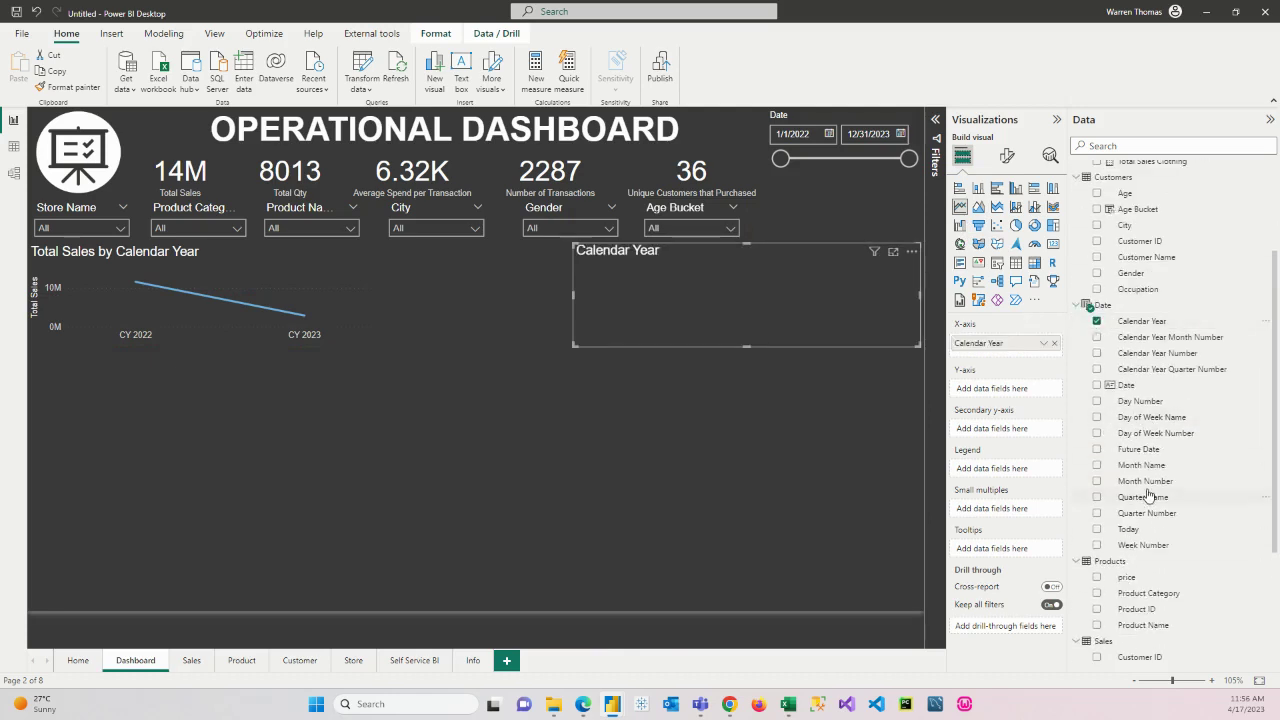
pyautogui.moveTo(1165, 338); pyautogui.dragTo(1014, 360)
pyautogui.scroll(3, 1206, 390)
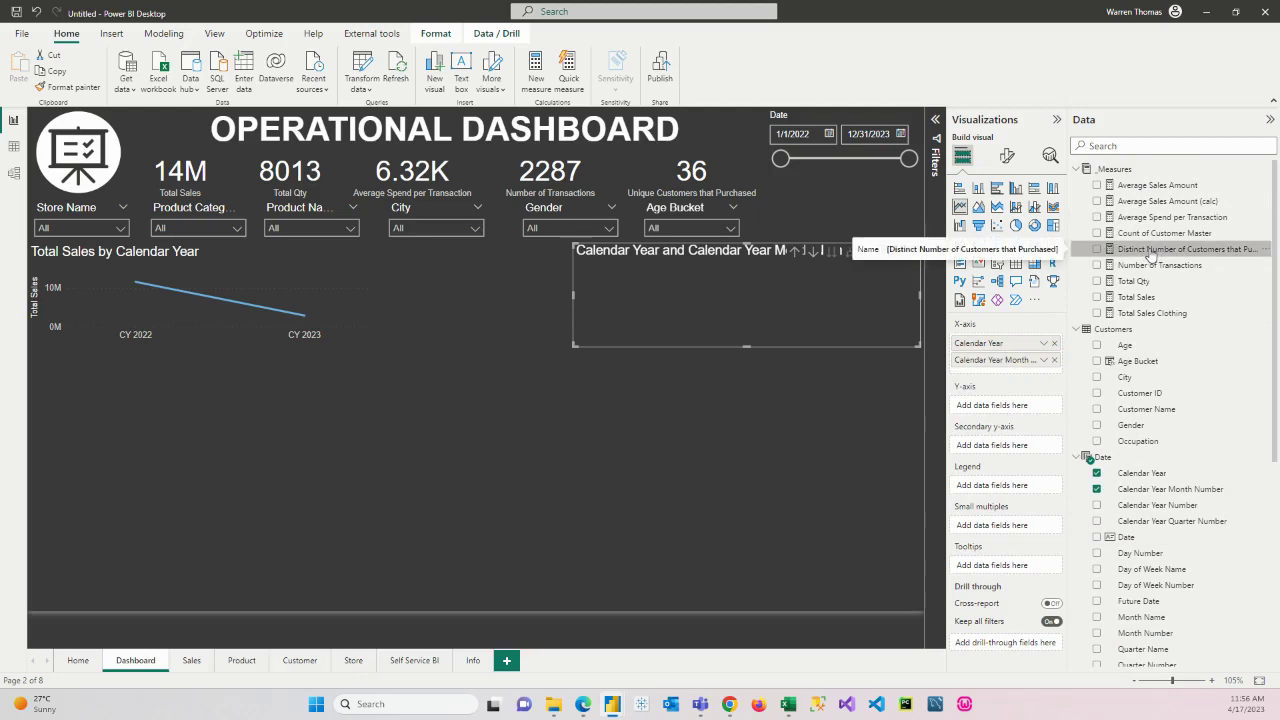
pyautogui.moveTo(1150, 255); pyautogui.dragTo(1005, 415)
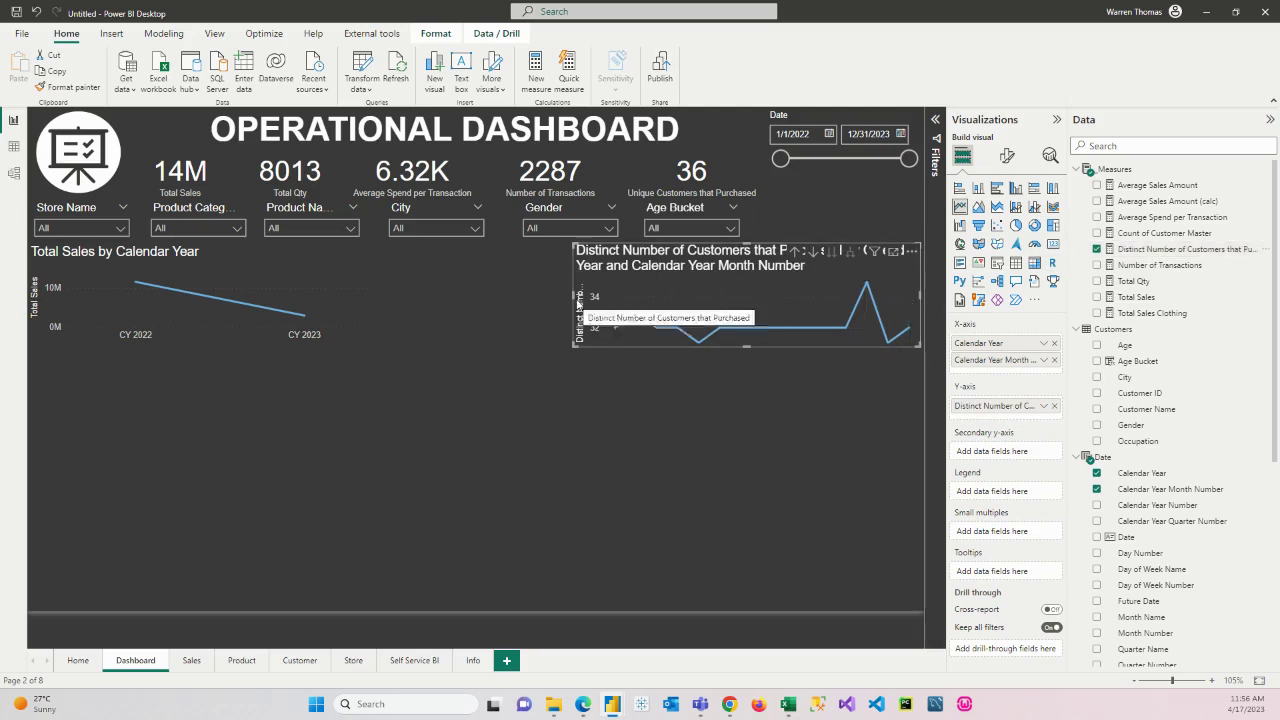
# Widen the customers line chart and the Total Sales chart until they meet and fill the row beneath the slicers
pyautogui.moveTo(578, 302); pyautogui.dragTo(520, 302)
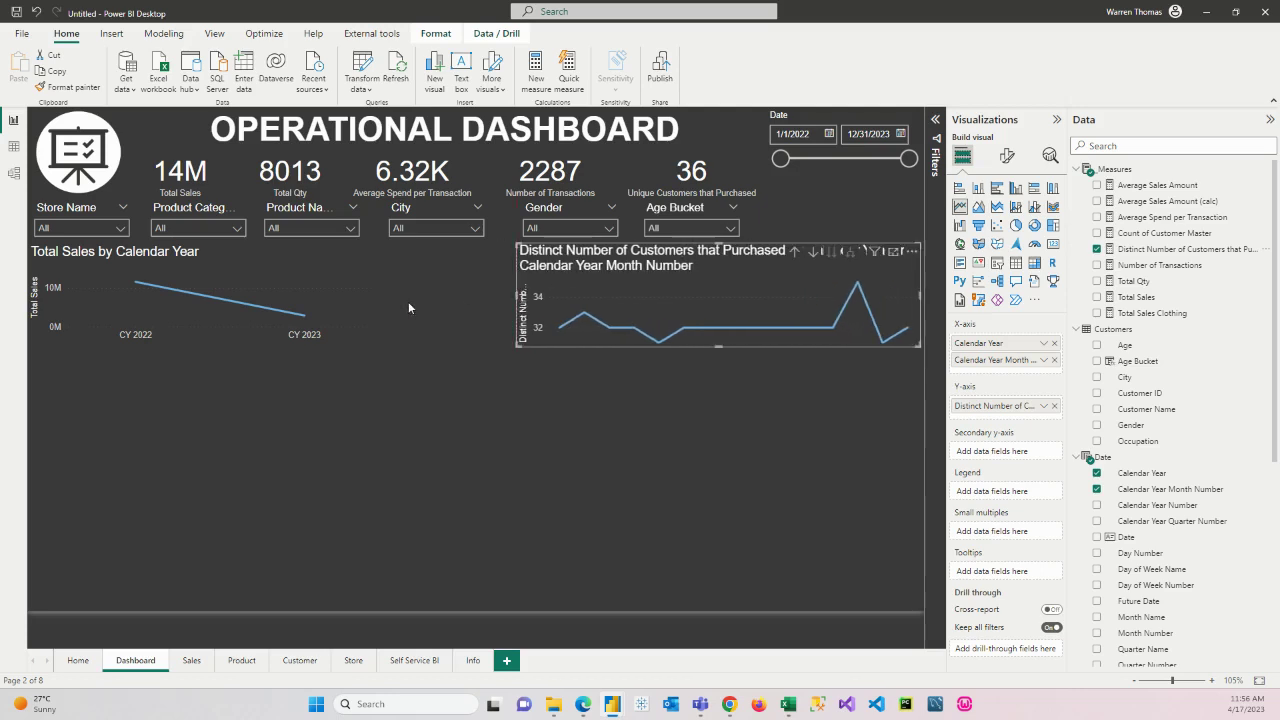
pyautogui.click(309, 282)
pyautogui.moveTo(374, 296); pyautogui.dragTo(502, 298)
pyautogui.click(510, 288)
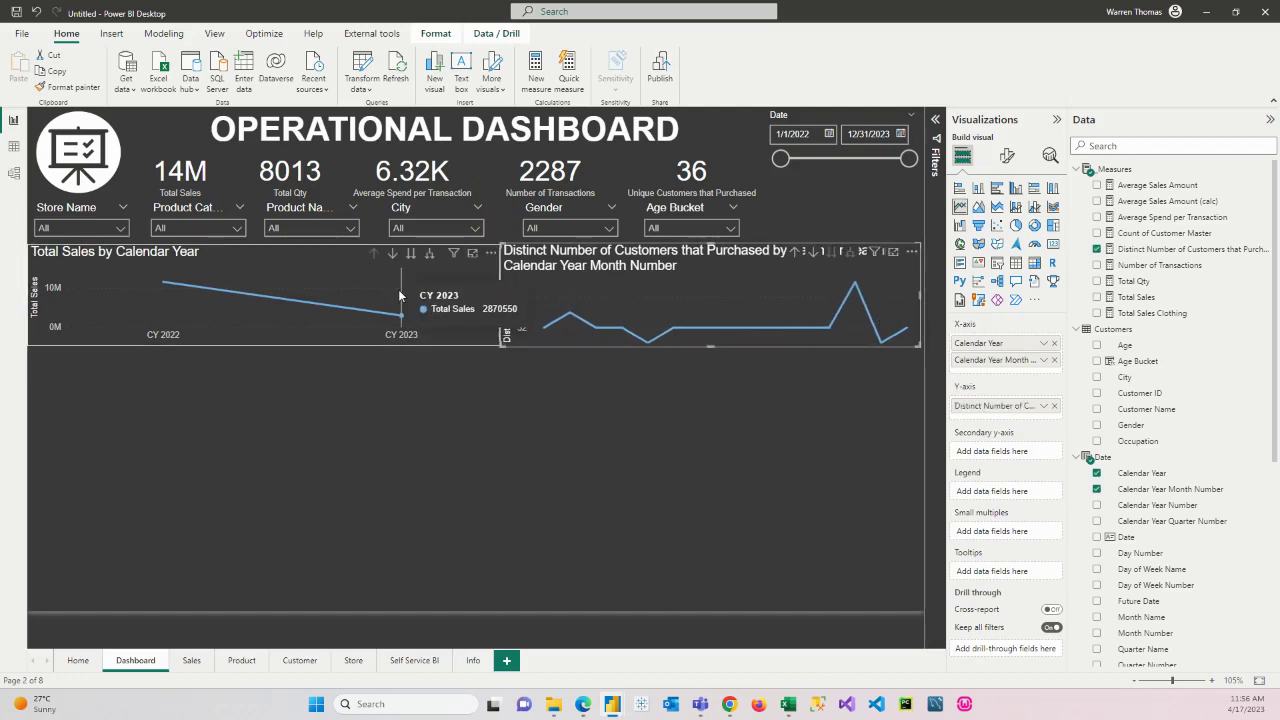
# Add an average line to the Total Sales by Calendar Year chart
pyautogui.click(311, 278)
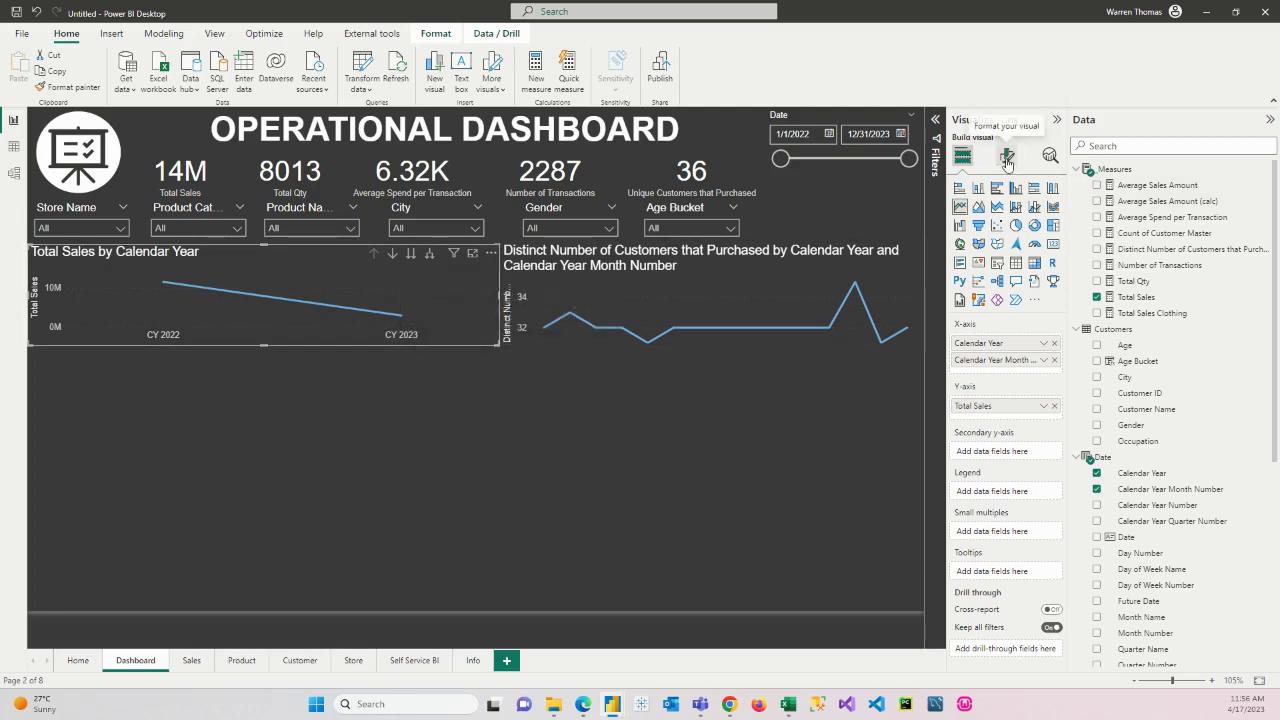
pyautogui.click(1049, 156)
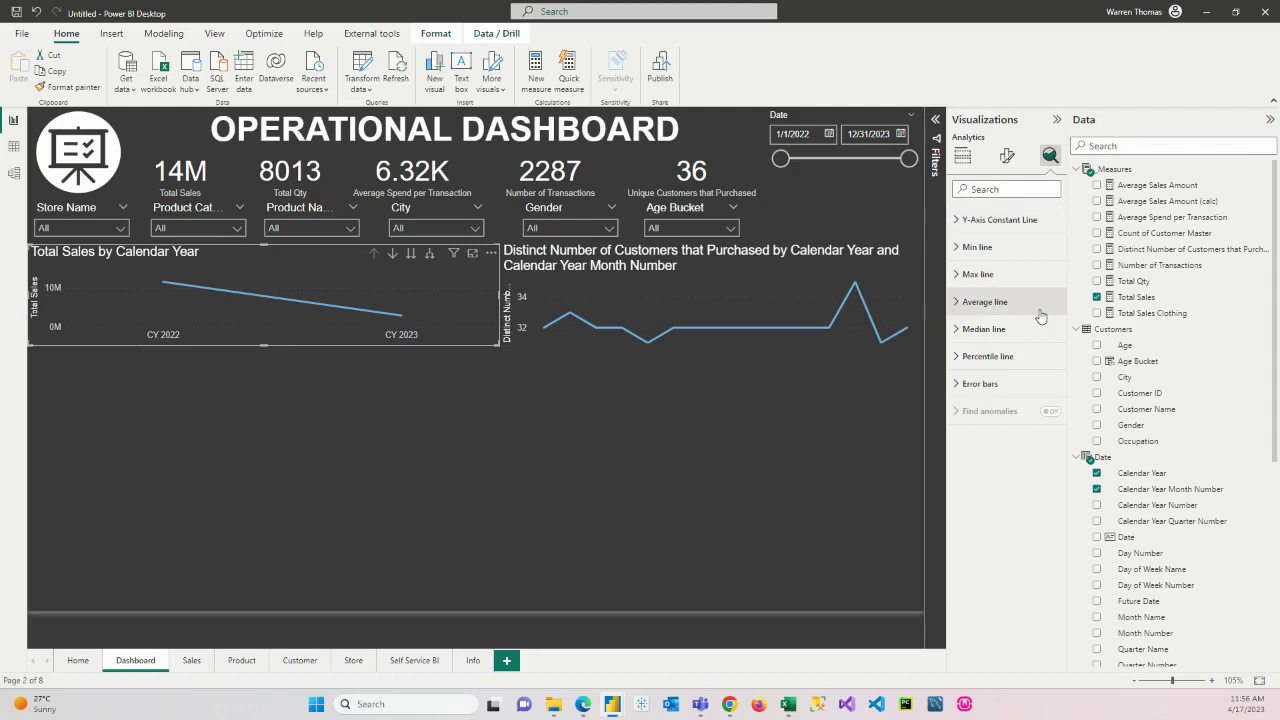
pyautogui.click(977, 247)
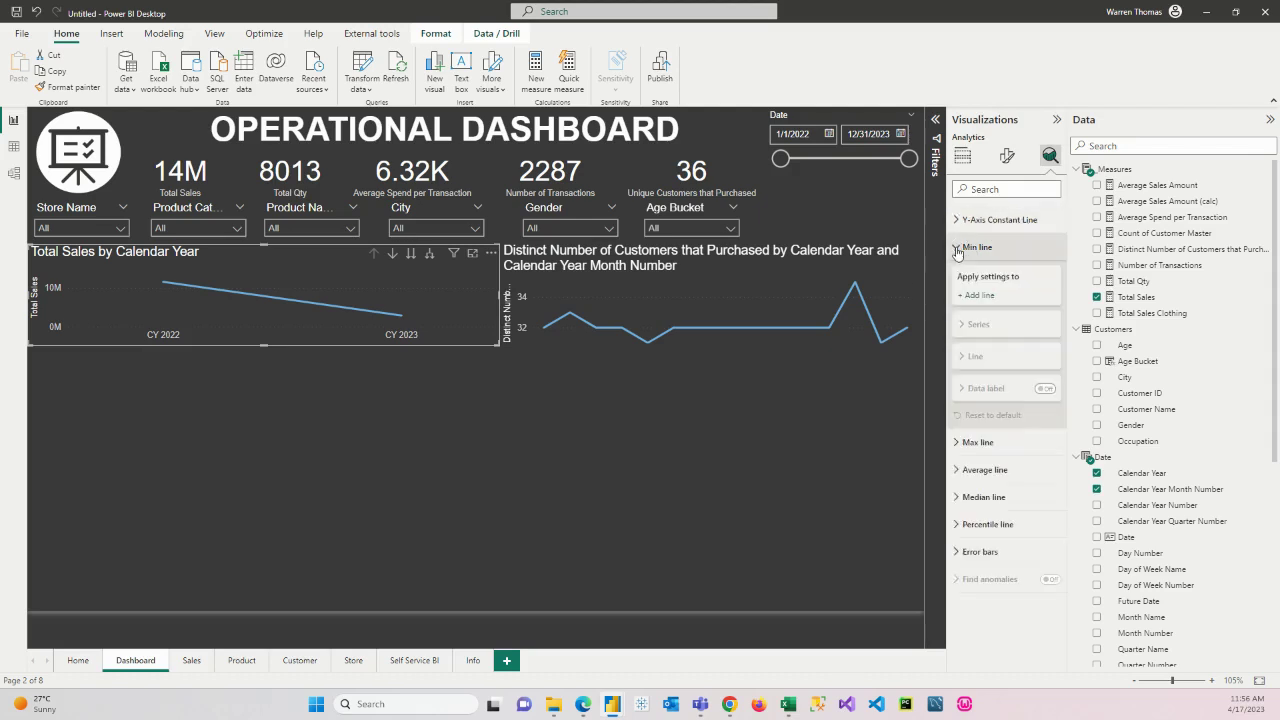
pyautogui.click(958, 471)
pyautogui.scroll(-2, 957, 476)
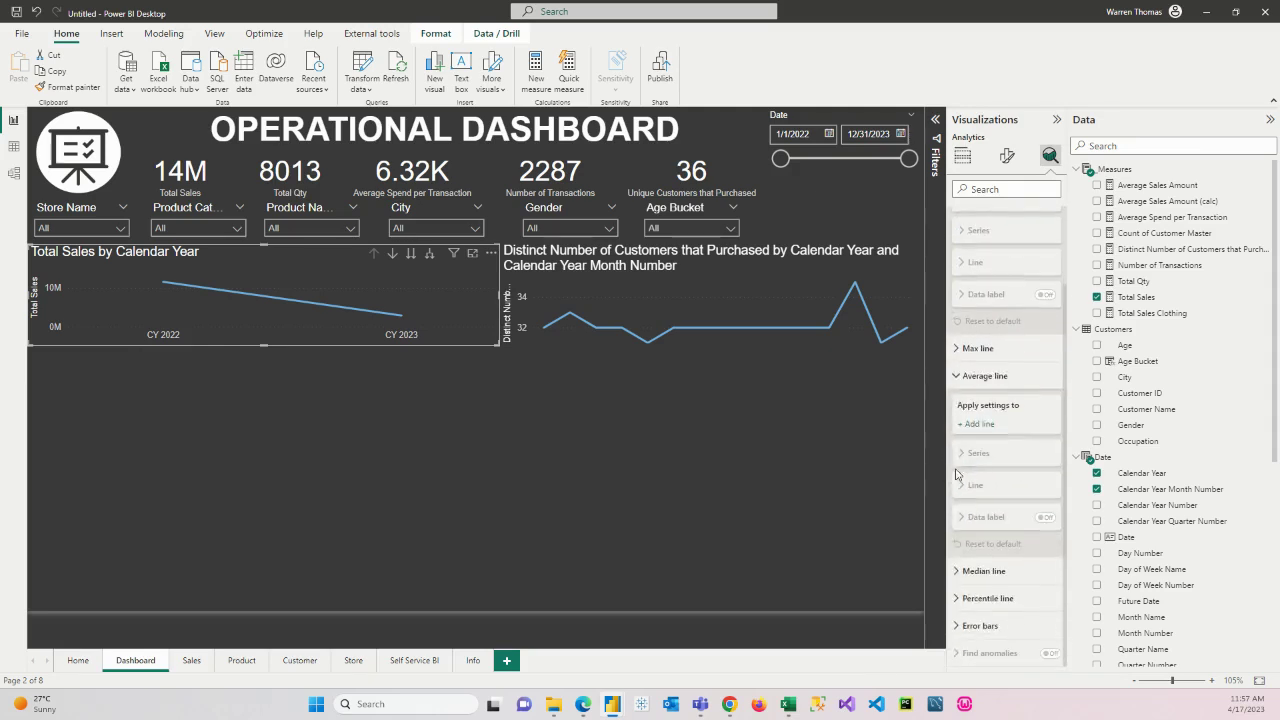
pyautogui.click(976, 425)
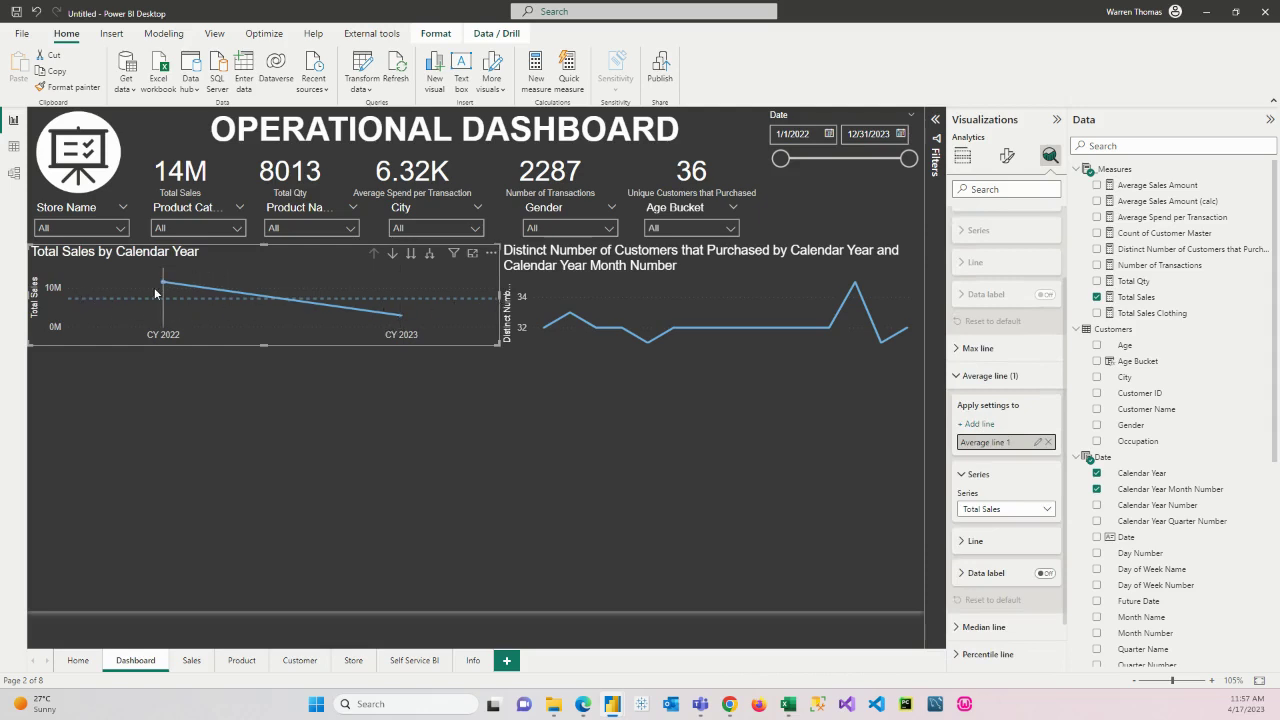
# Expand the Total Sales chart to months to compare sales with the average line, and return to the year level
pyautogui.click(429, 253)
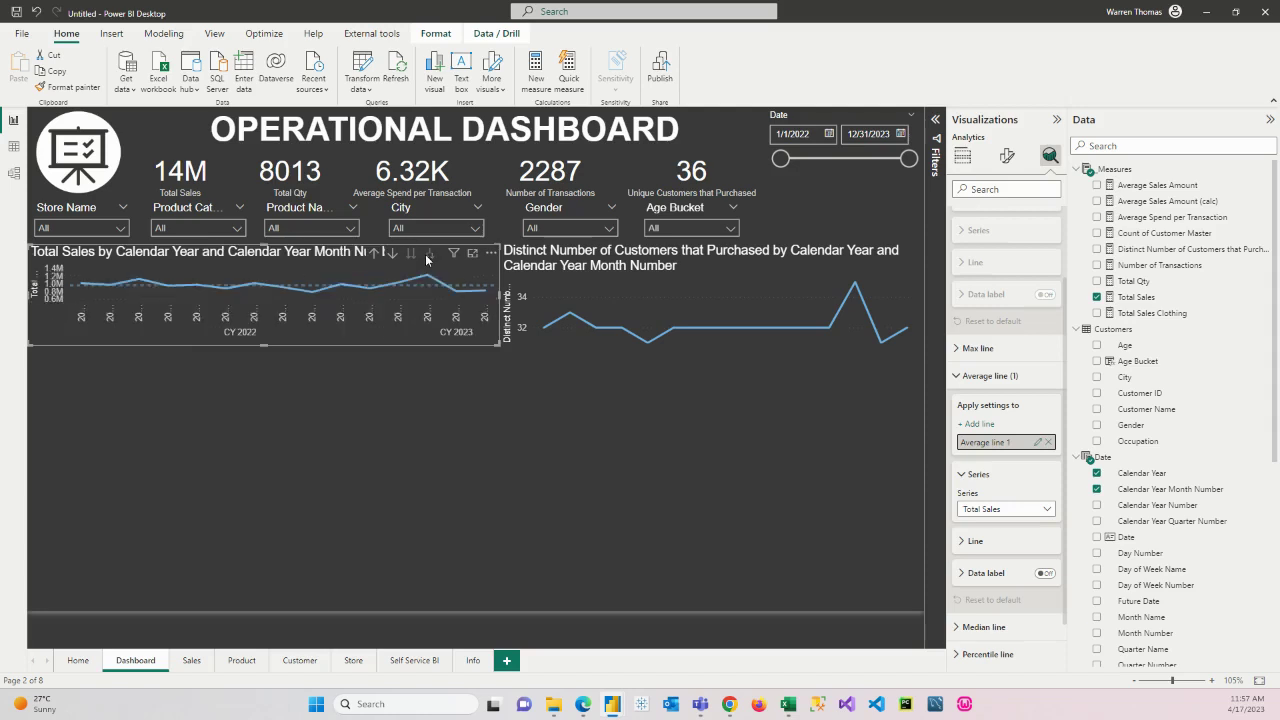
pyautogui.rightClick(460, 294)
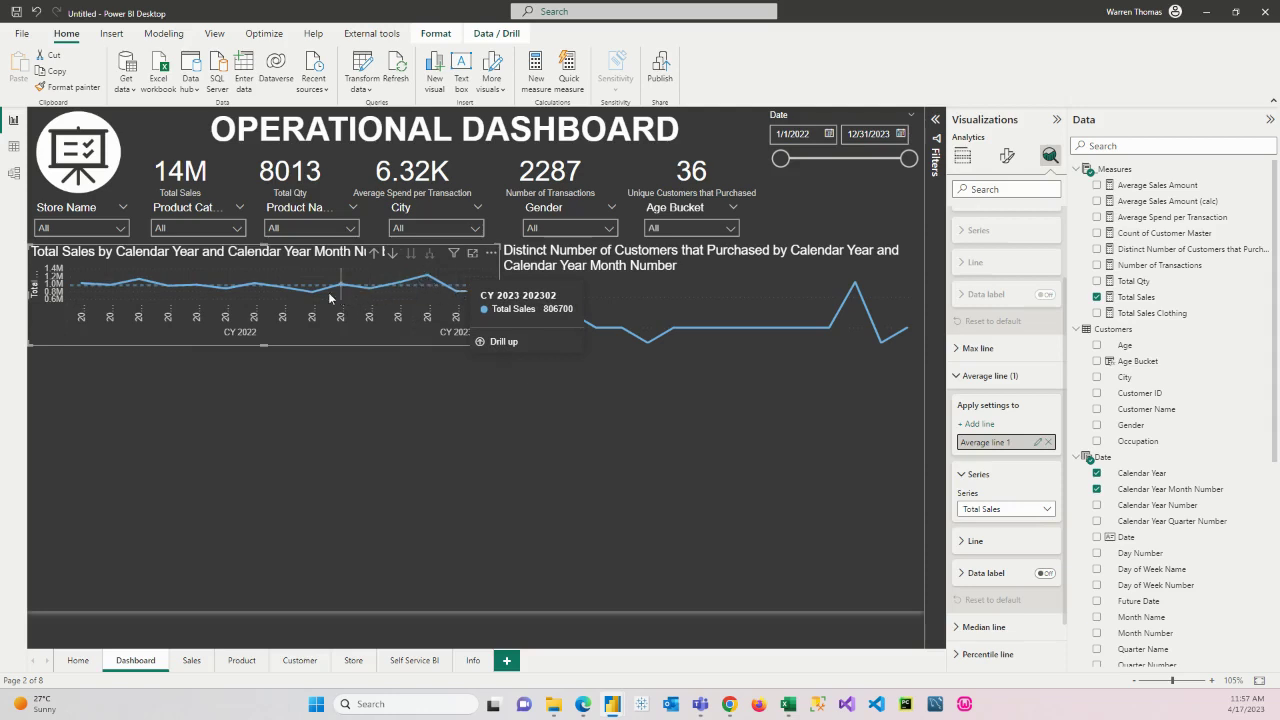
pyautogui.click(374, 253)
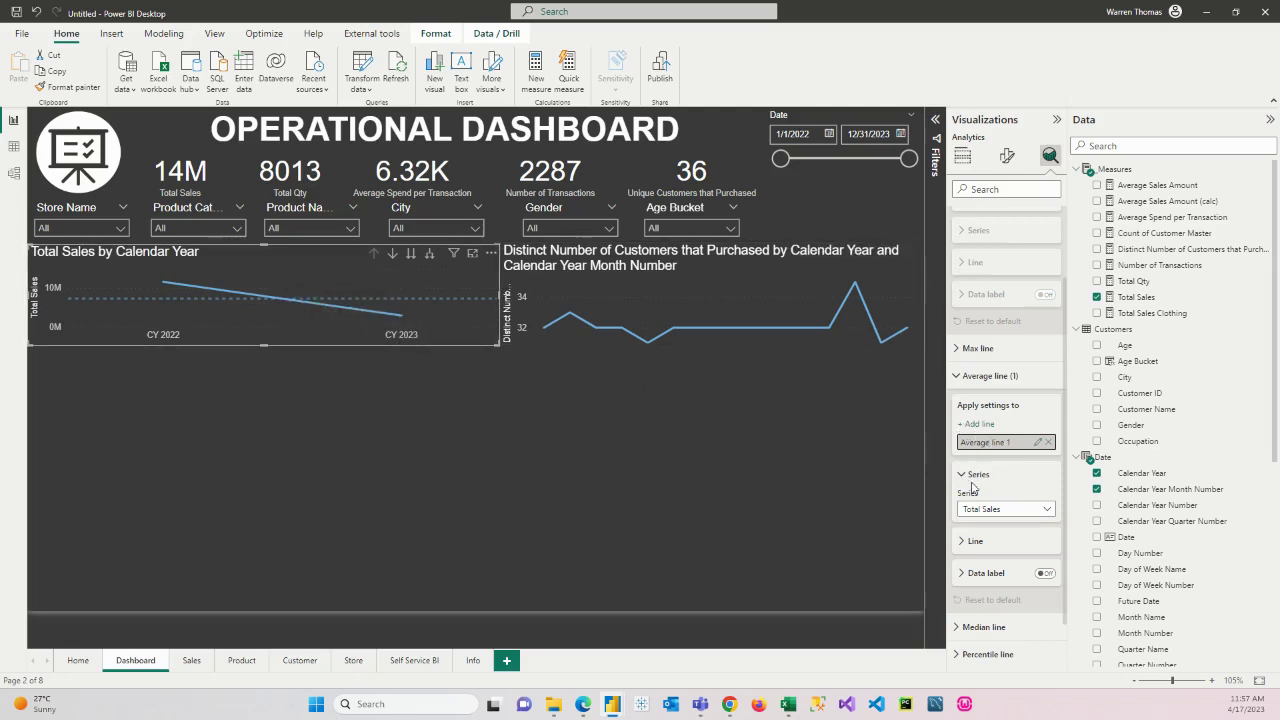
pyautogui.scroll(-1, 1018, 441)
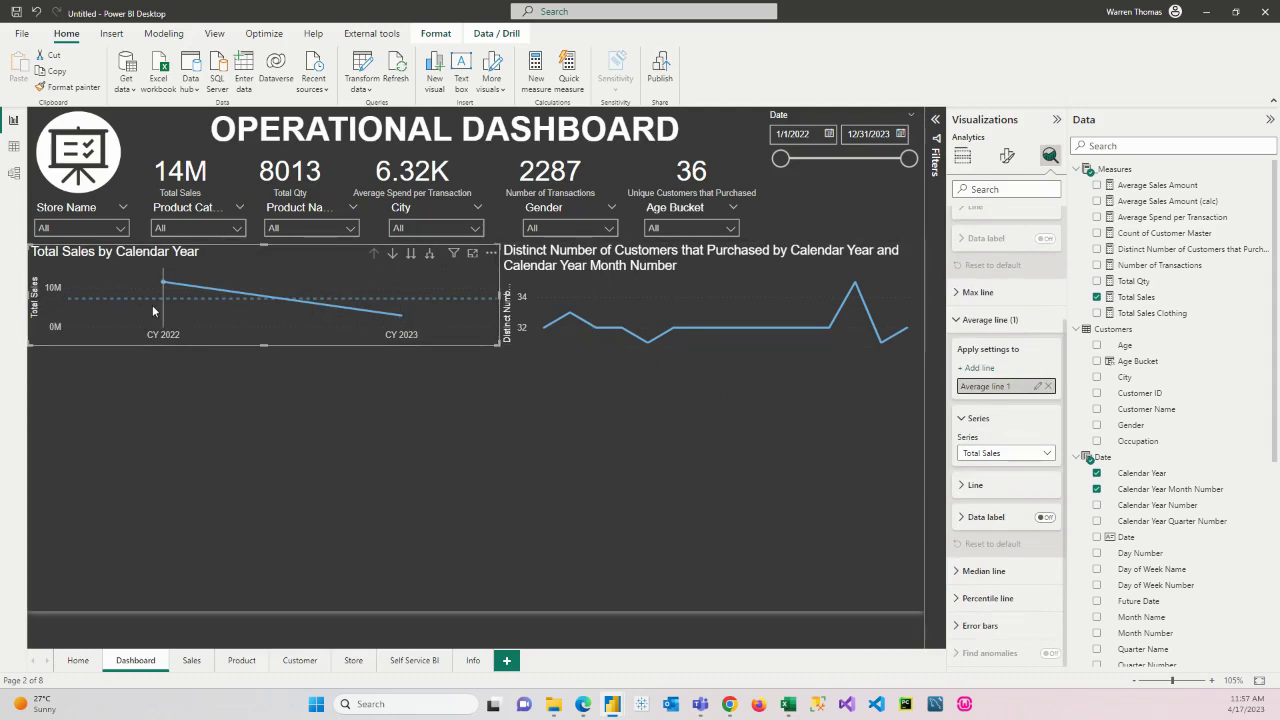
pyautogui.moveTo(155, 311)
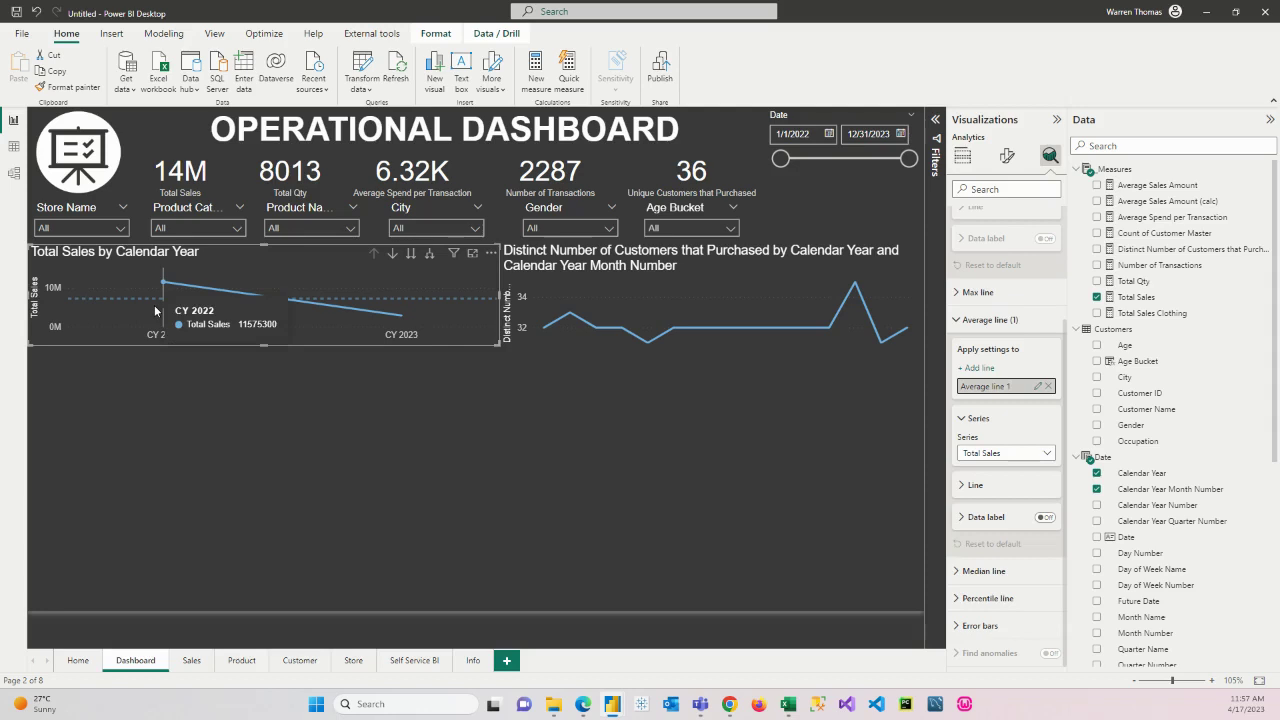
# Add an average line to the Distinct Number of Customers that Purchased chart
pyautogui.click(752, 274)
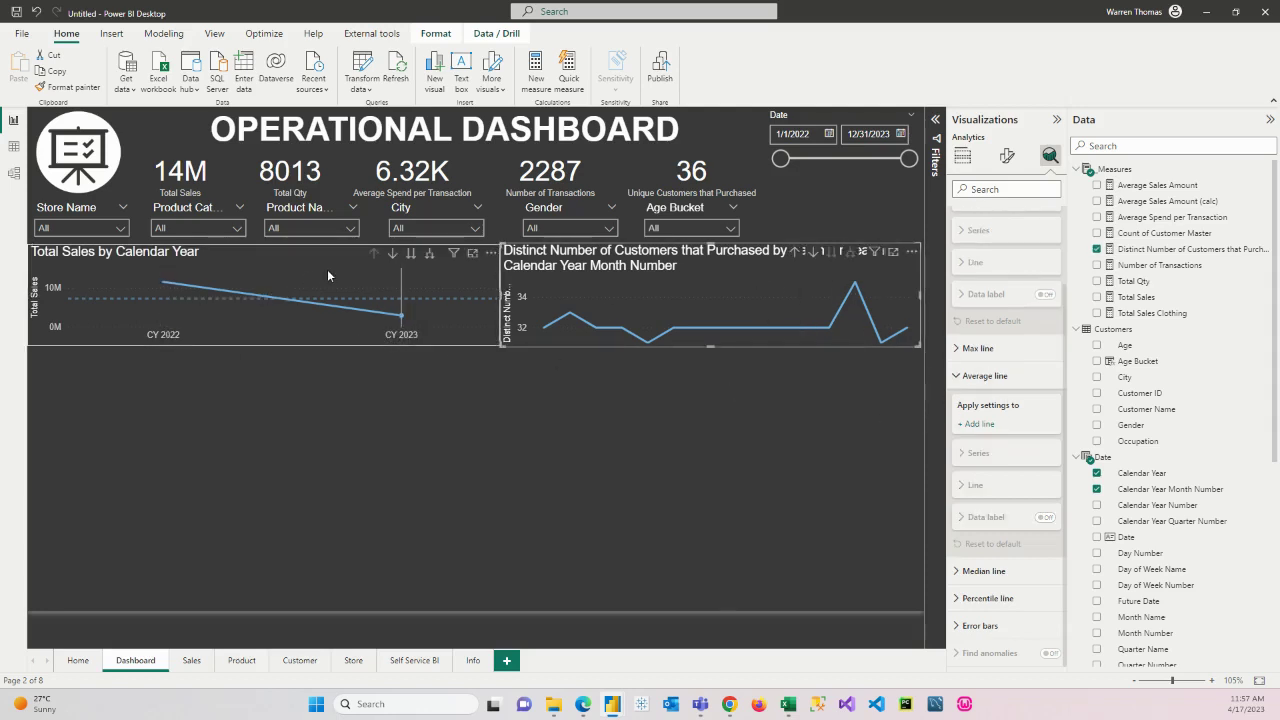
pyautogui.moveTo(428, 268)
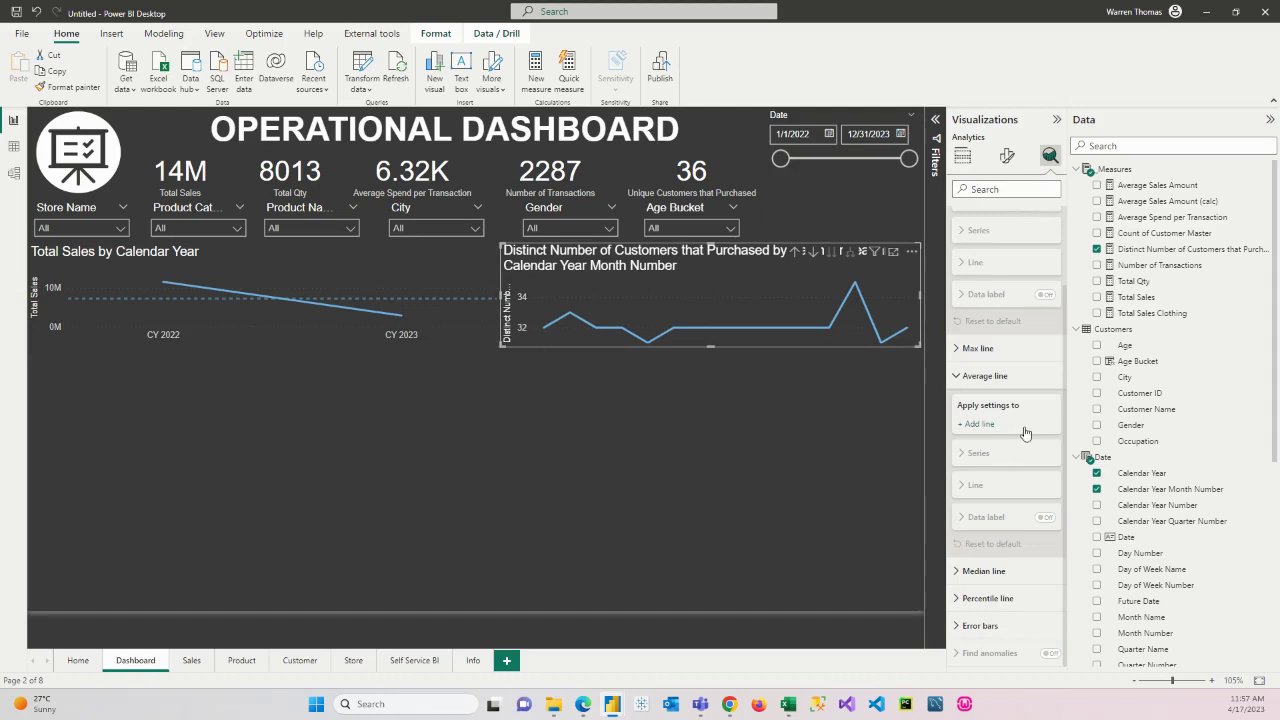
pyautogui.click(978, 424)
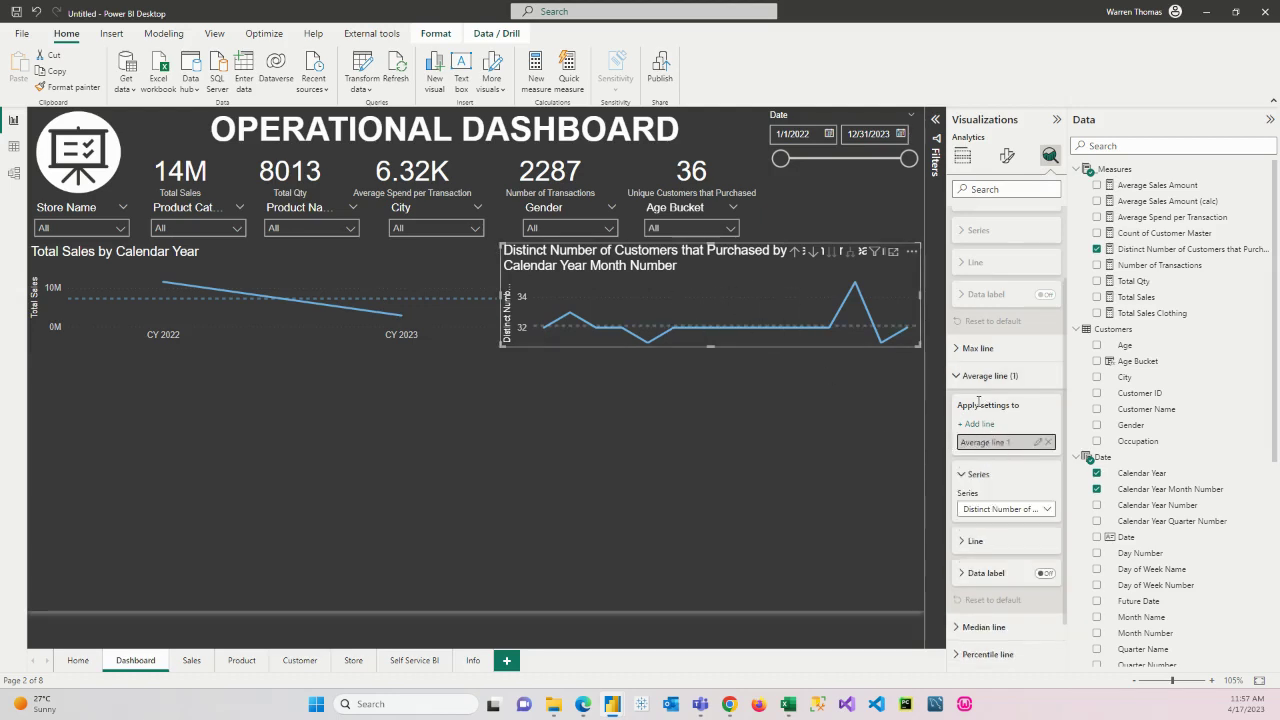
# Set the customers chart's average line to the custom red #FA1606
pyautogui.click(962, 542)
pyautogui.scroll(-3, 980, 420)
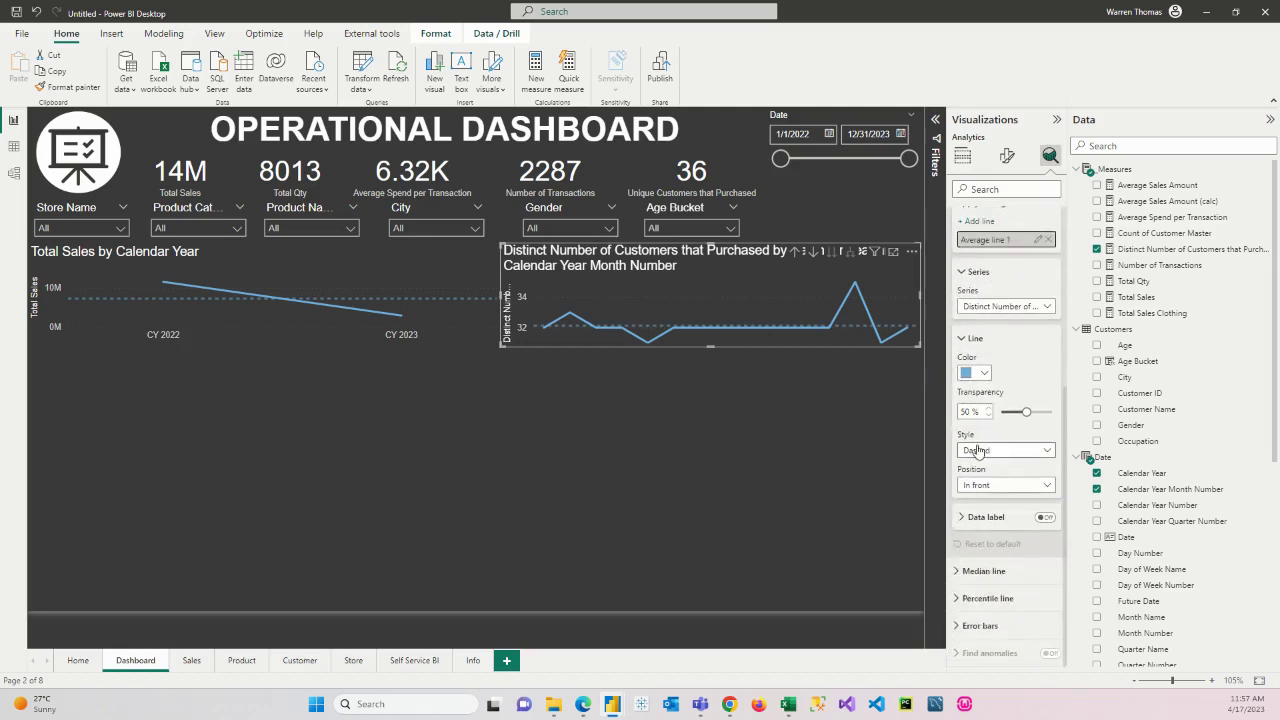
pyautogui.click(985, 374)
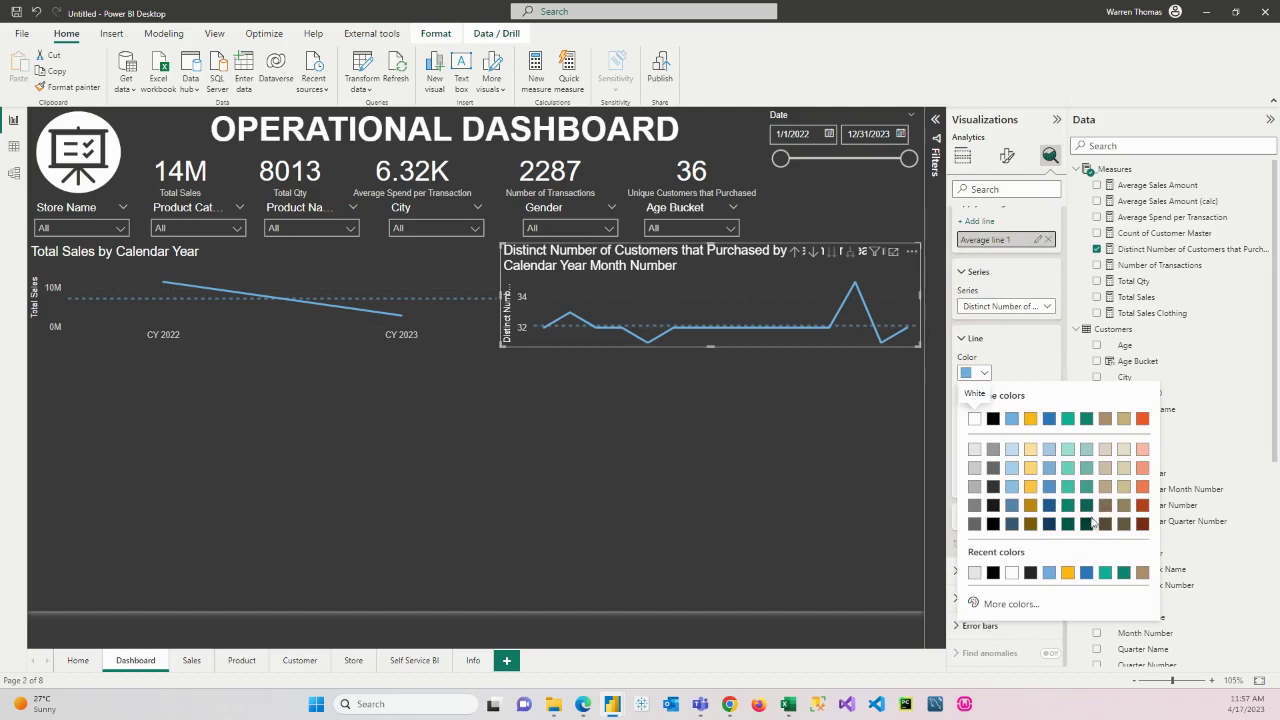
pyautogui.click(1000, 606)
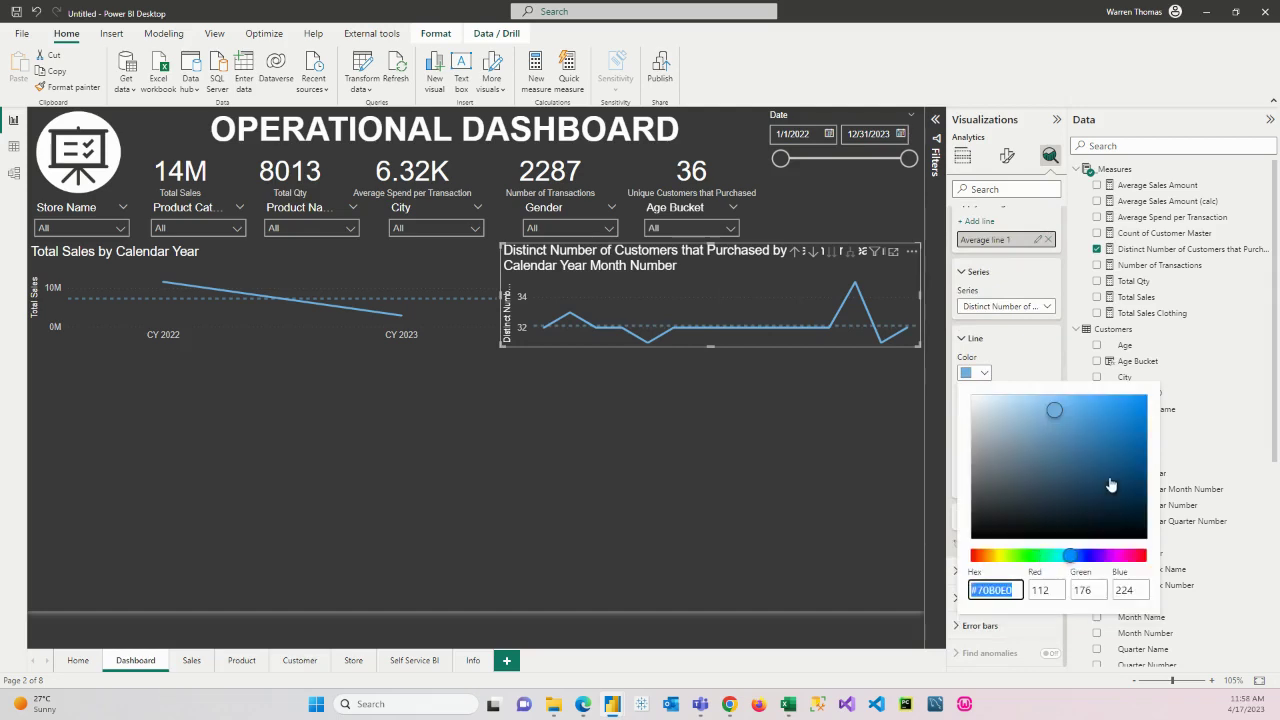
pyautogui.click(975, 557)
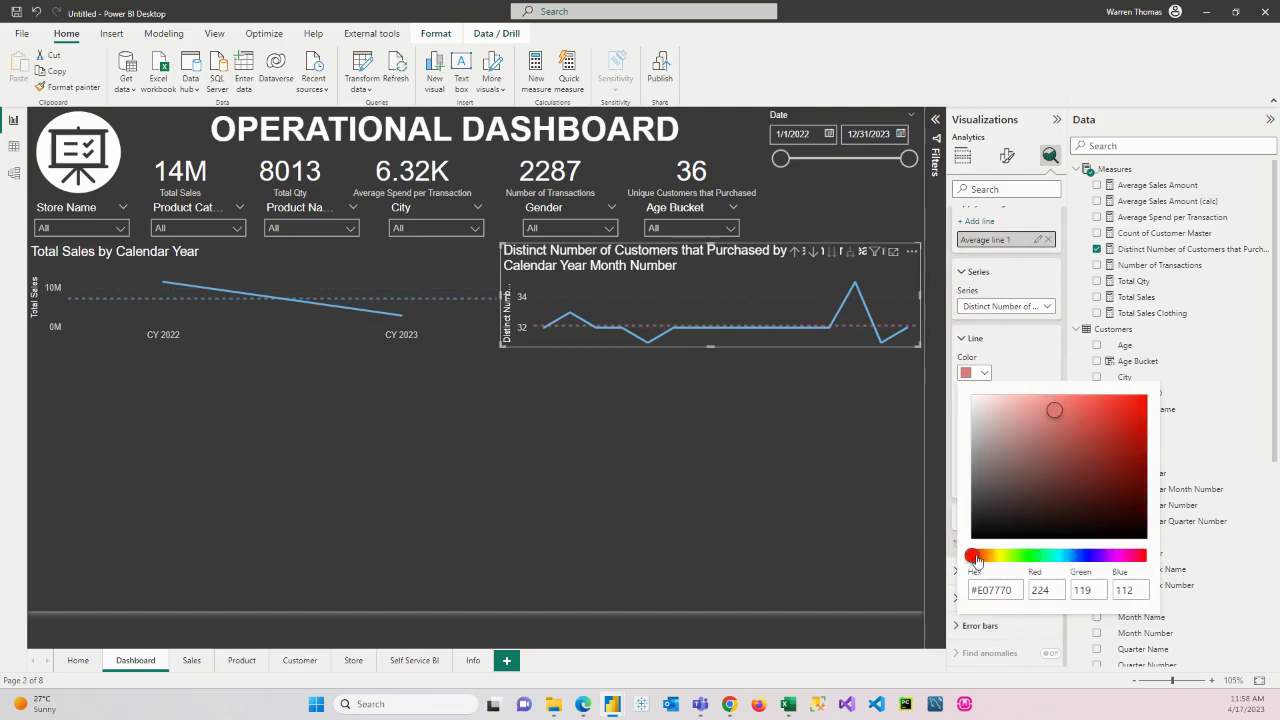
pyautogui.click(1141, 401)
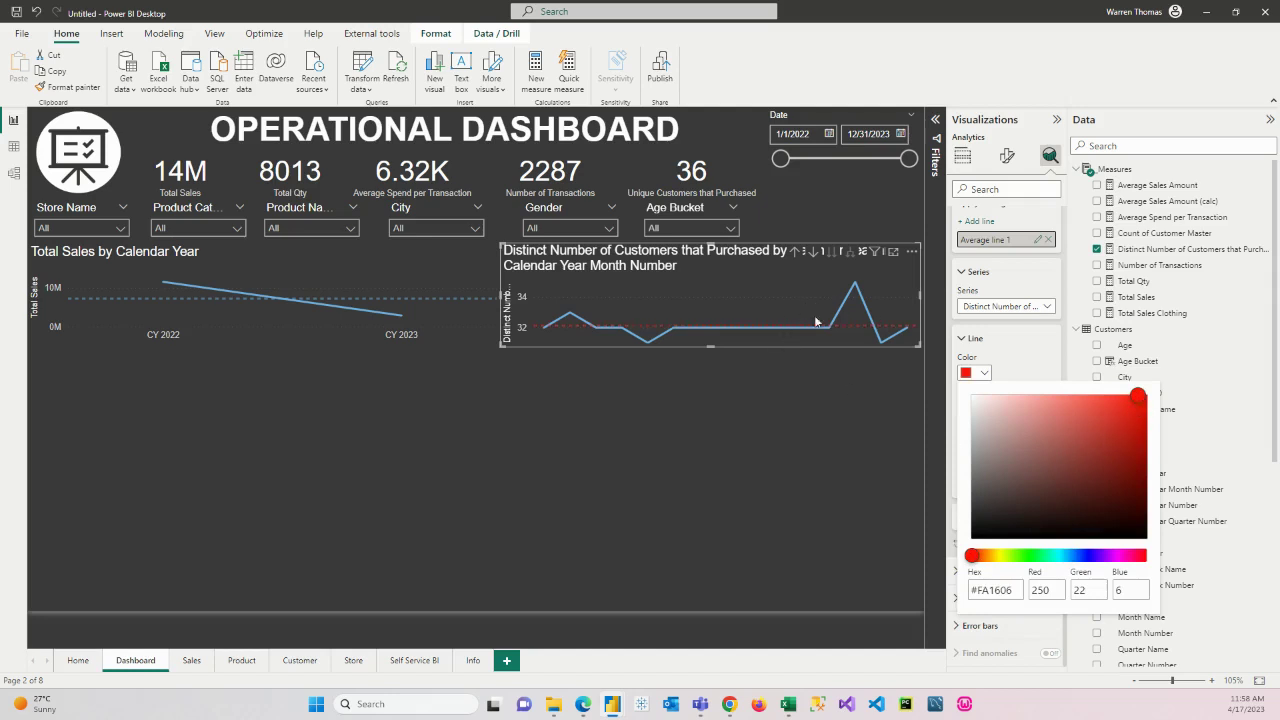
pyautogui.click(1039, 366)
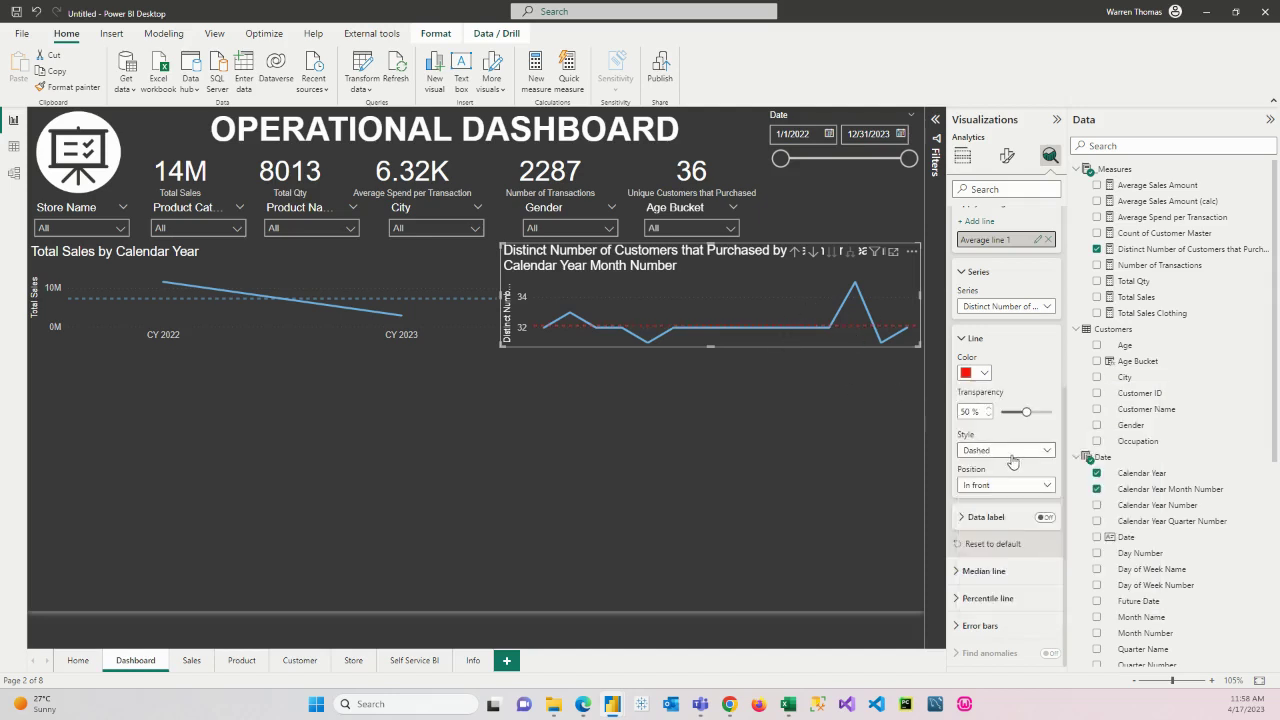
# Try the Dotted style on the customers chart's average line, and set it back to Dashed
pyautogui.click(1005, 452)
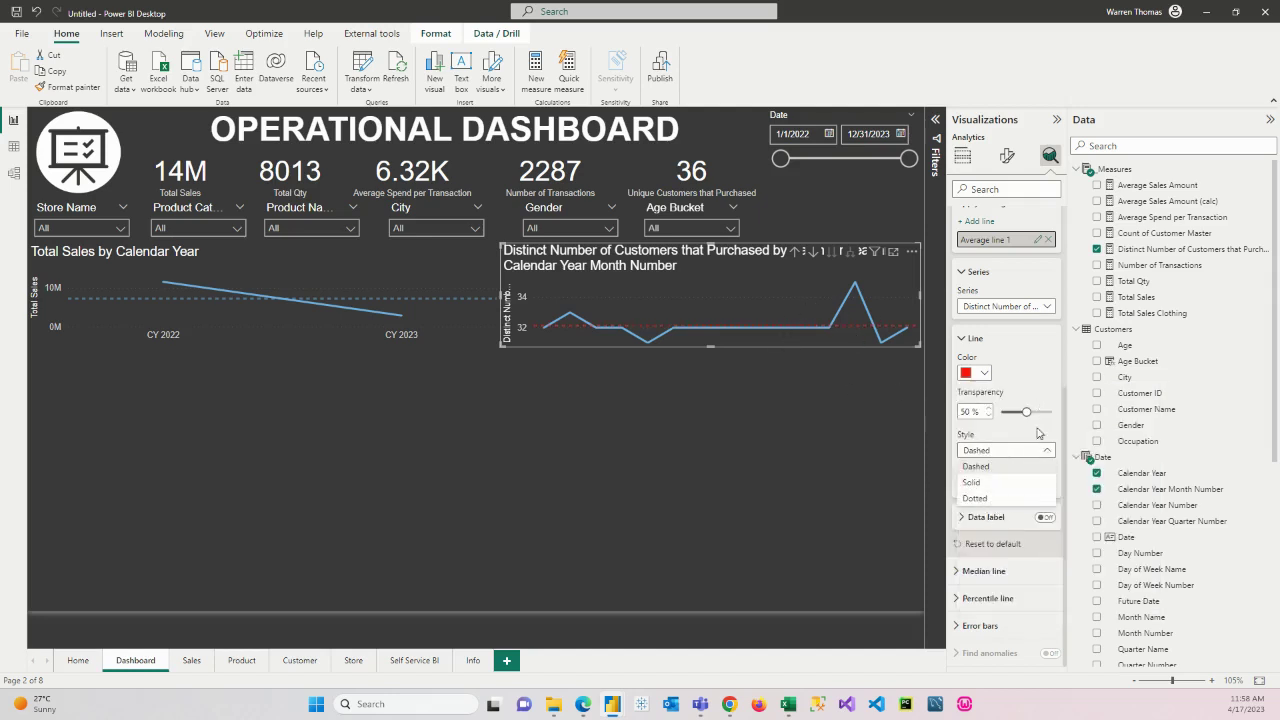
pyautogui.click(987, 500)
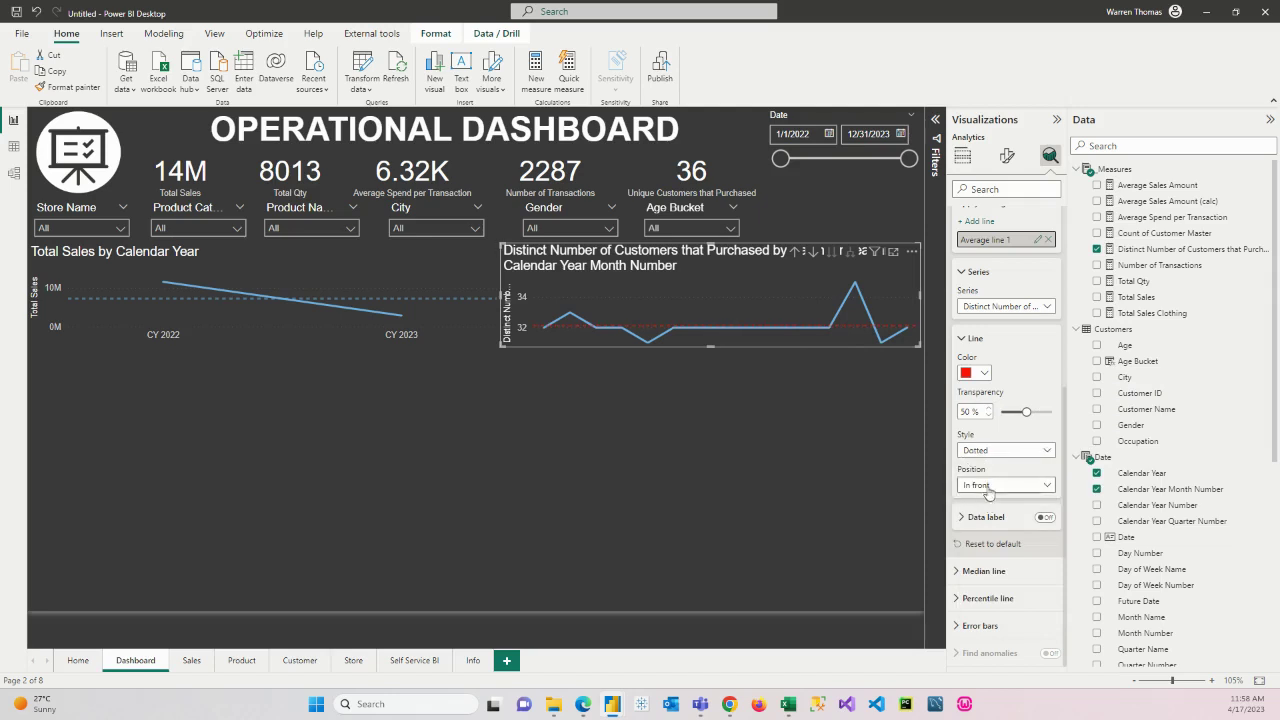
pyautogui.click(1006, 455)
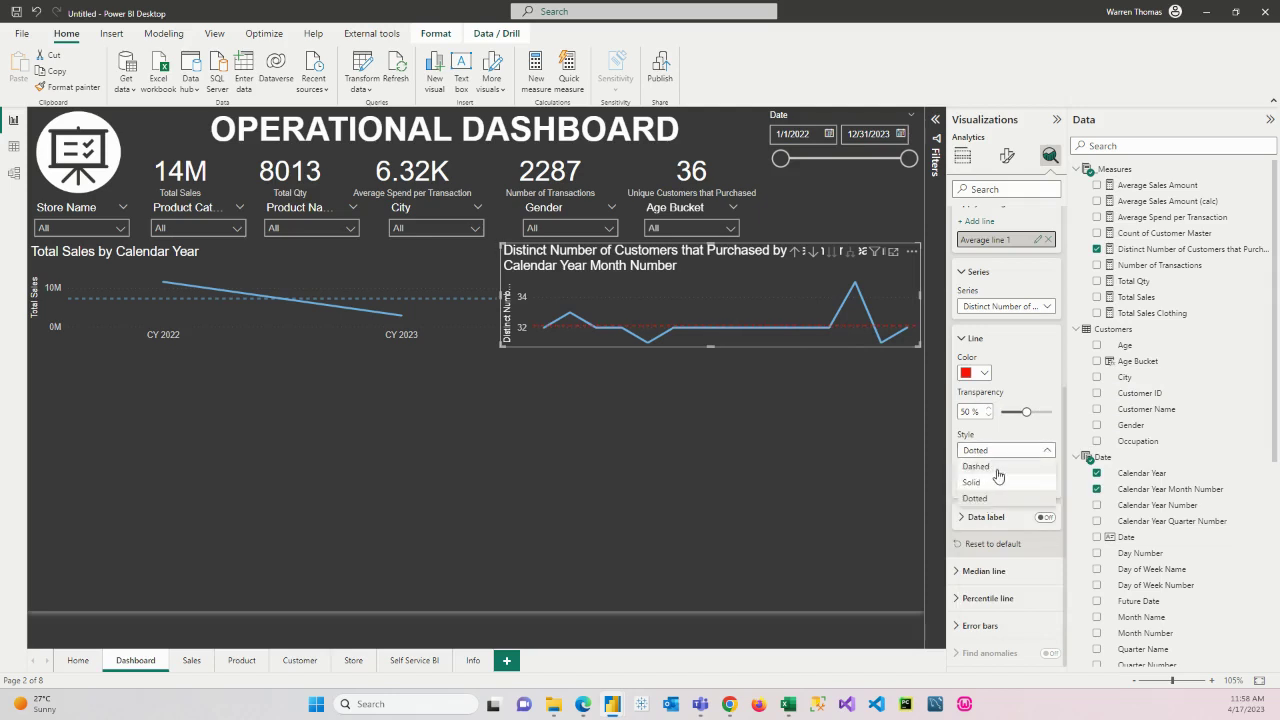
pyautogui.click(976, 466)
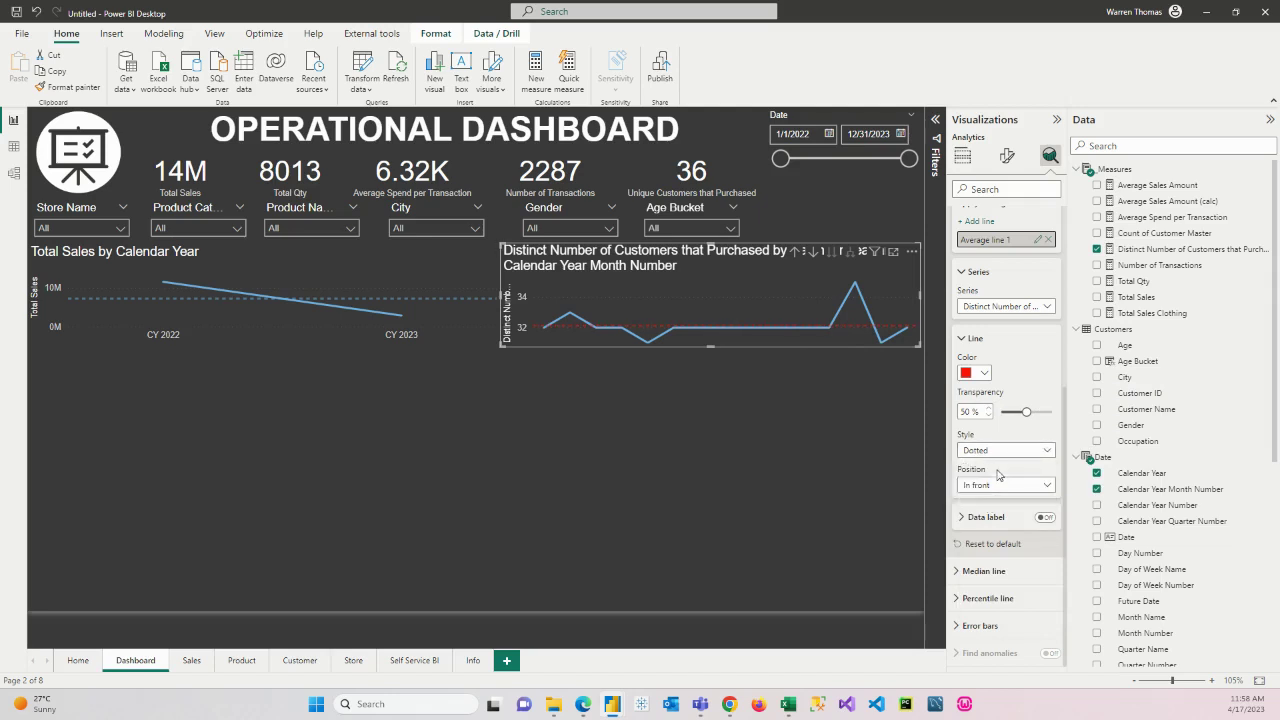
# Try a data label on the customers chart's average line, review its options, and turn it off again
pyautogui.click(968, 518)
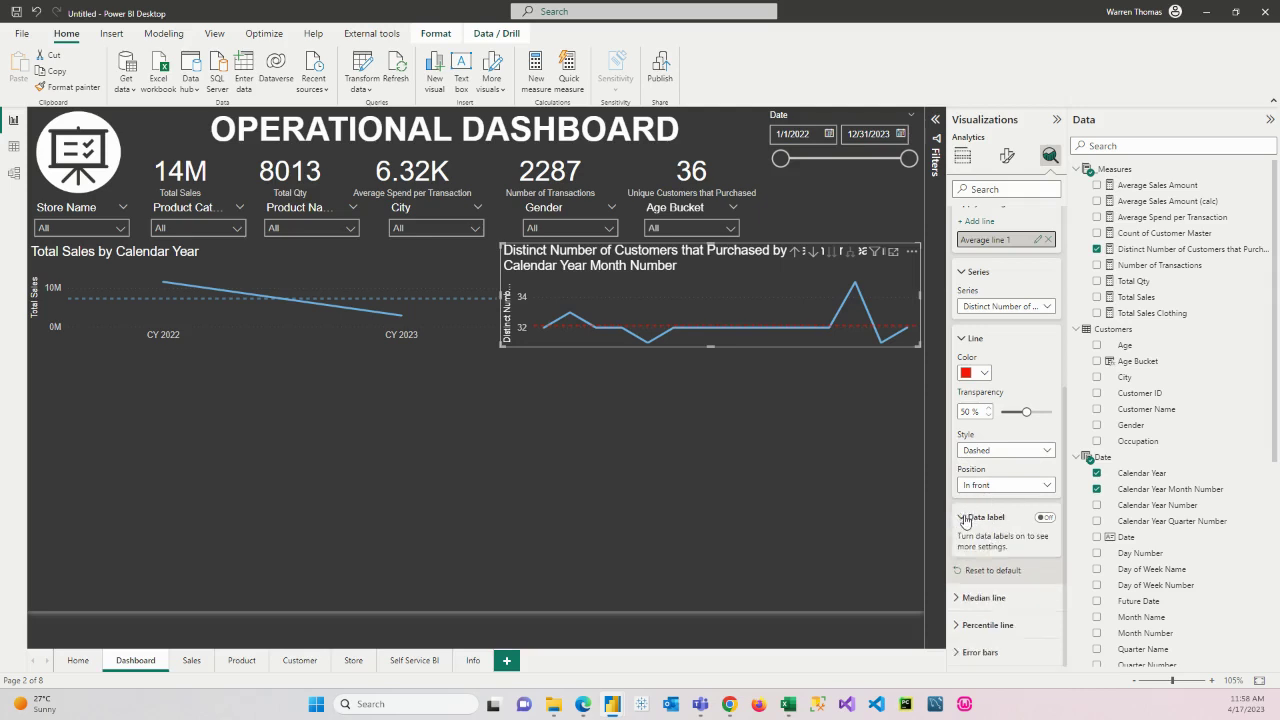
pyautogui.click(1046, 517)
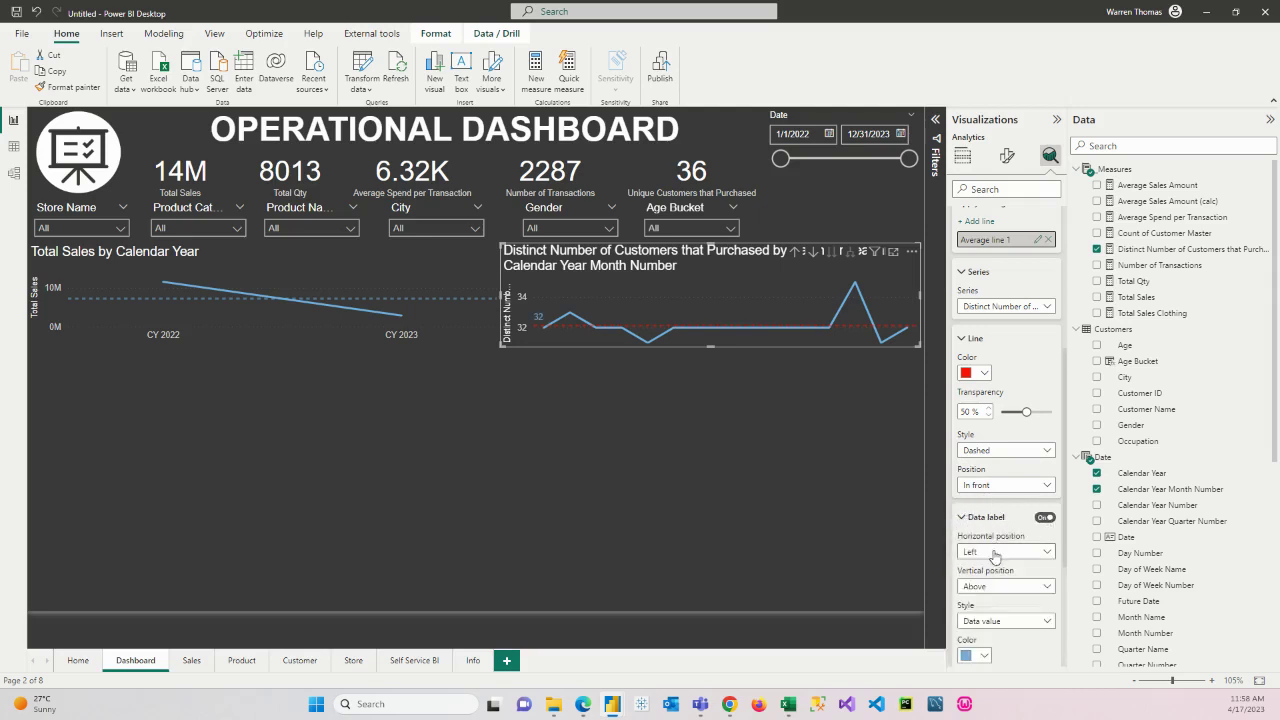
pyautogui.scroll(-2, 1000, 555)
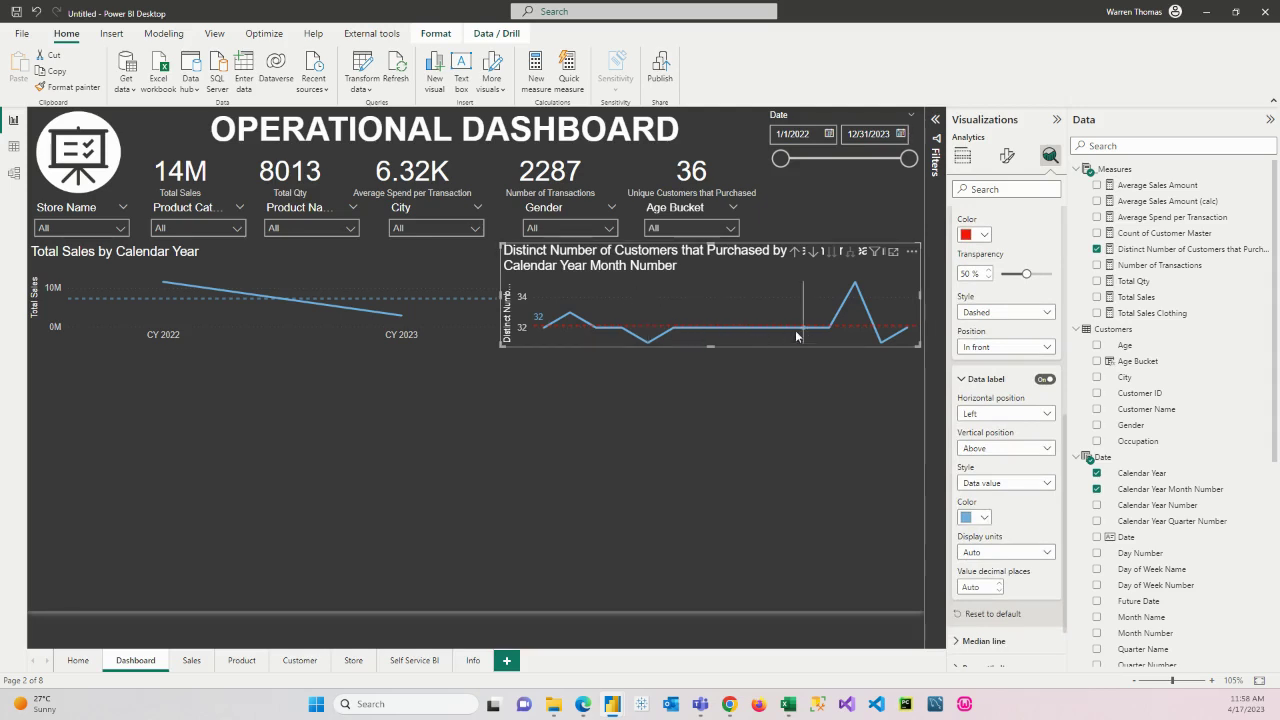
pyautogui.click(1043, 381)
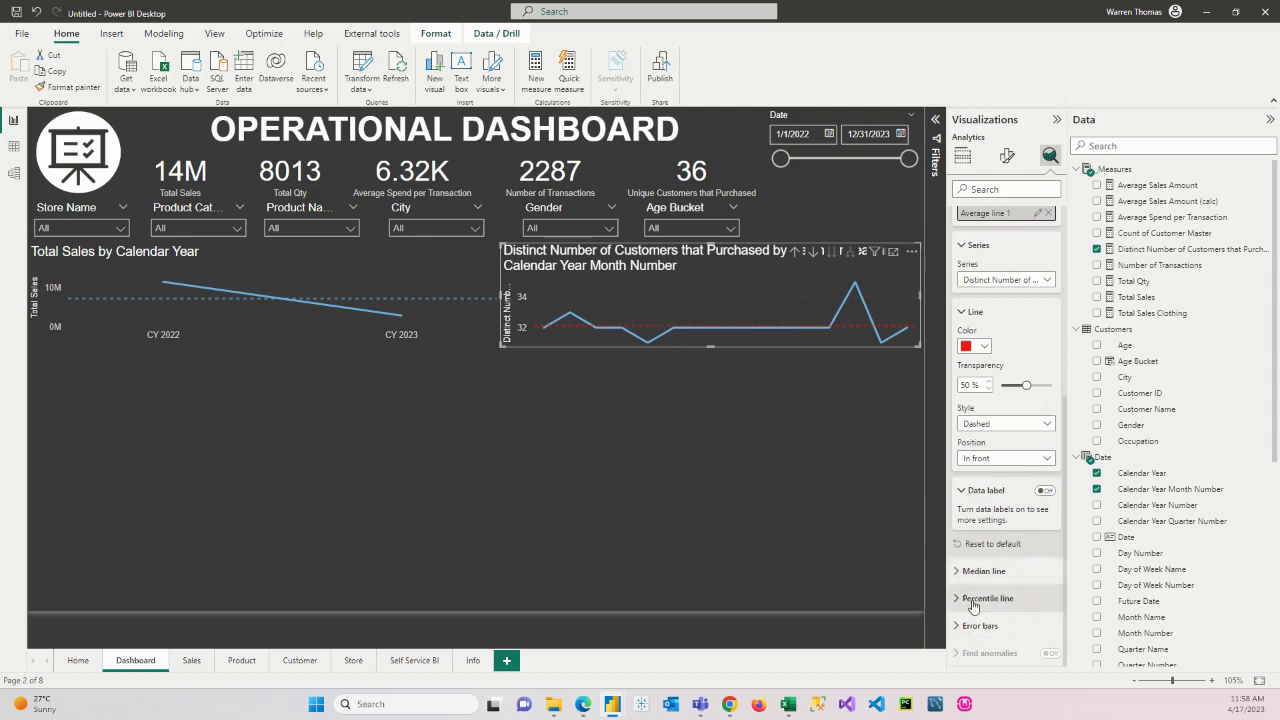
# Recolour the Total Sales chart's average line with the same red as the customers chart's average line
pyautogui.click(416, 274)
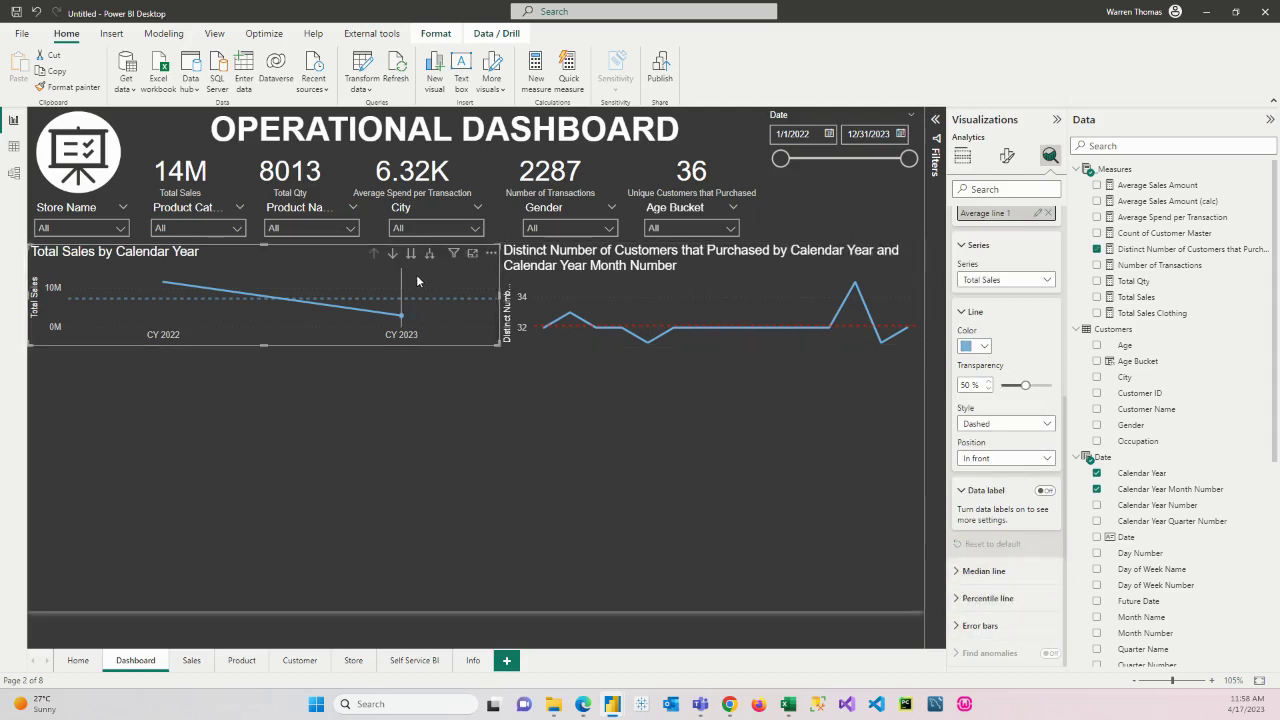
pyautogui.click(970, 346)
pyautogui.click(968, 545)
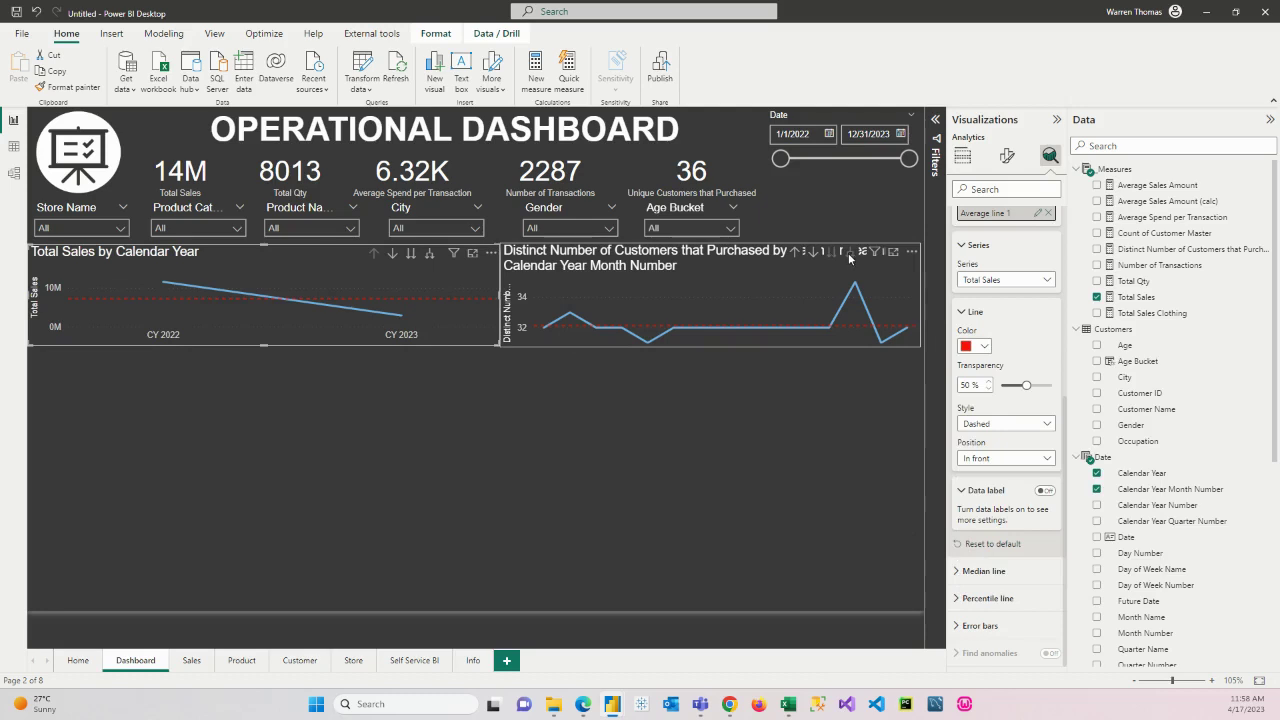
# Expand both line charts to the calendar month level, and drill both back up to the calendar year level
pyautogui.click(851, 260)
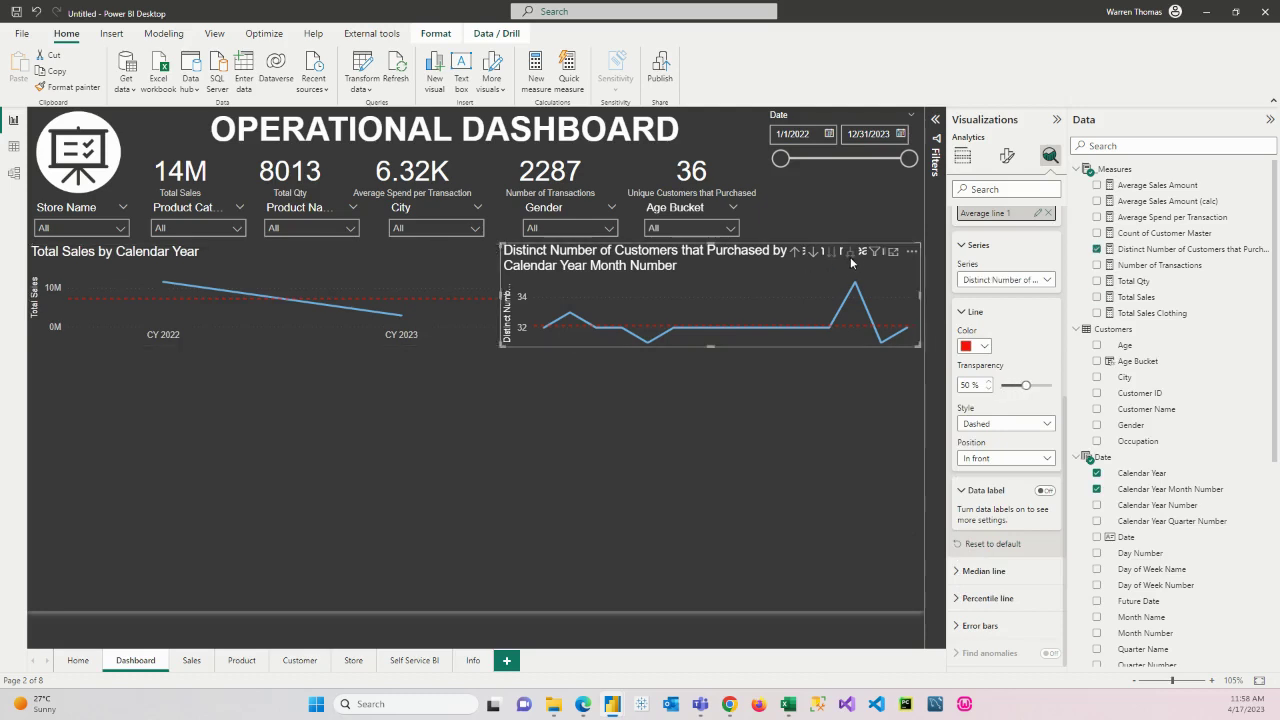
pyautogui.click(794, 251)
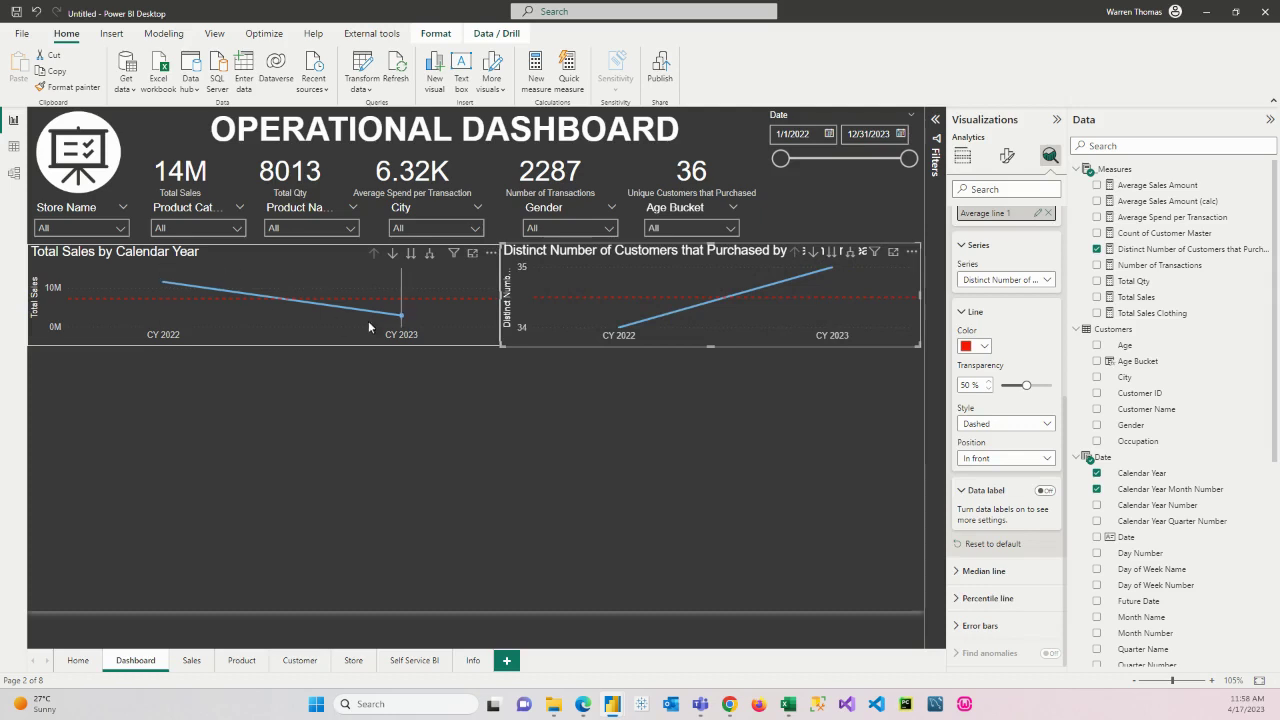
pyautogui.click(428, 253)
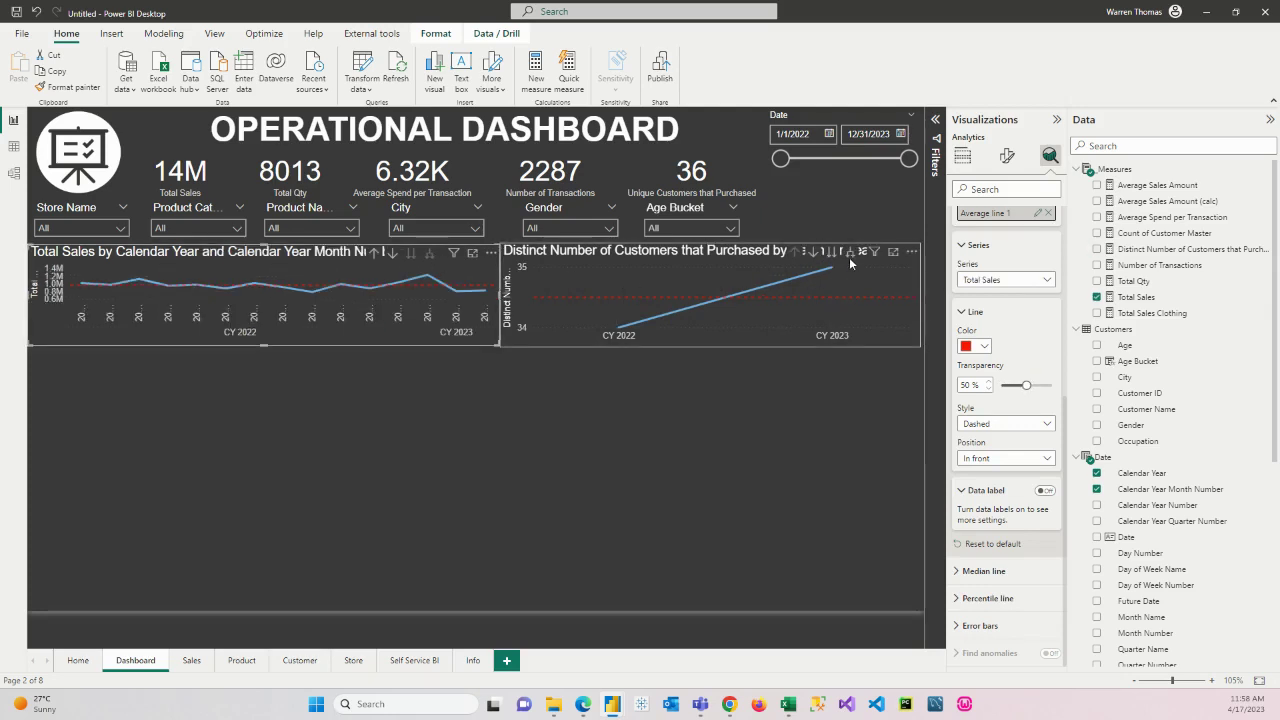
pyautogui.click(850, 253)
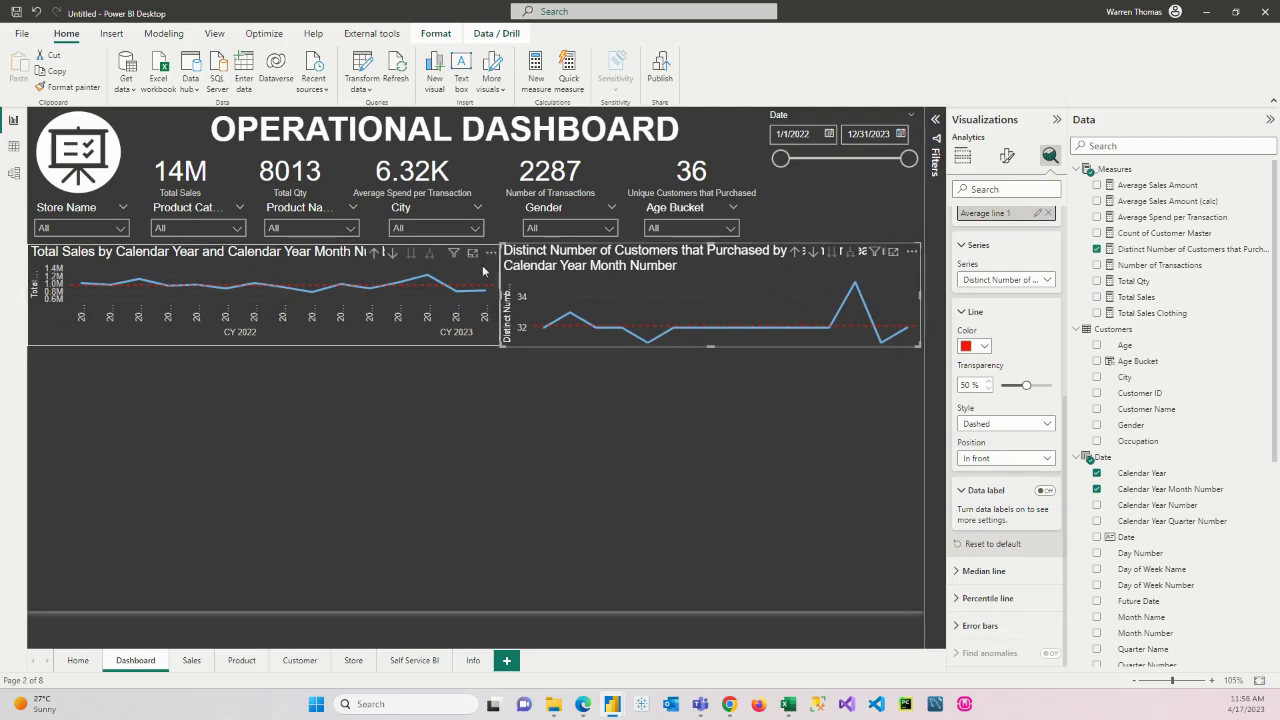
pyautogui.click(373, 255)
pyautogui.click(373, 255)
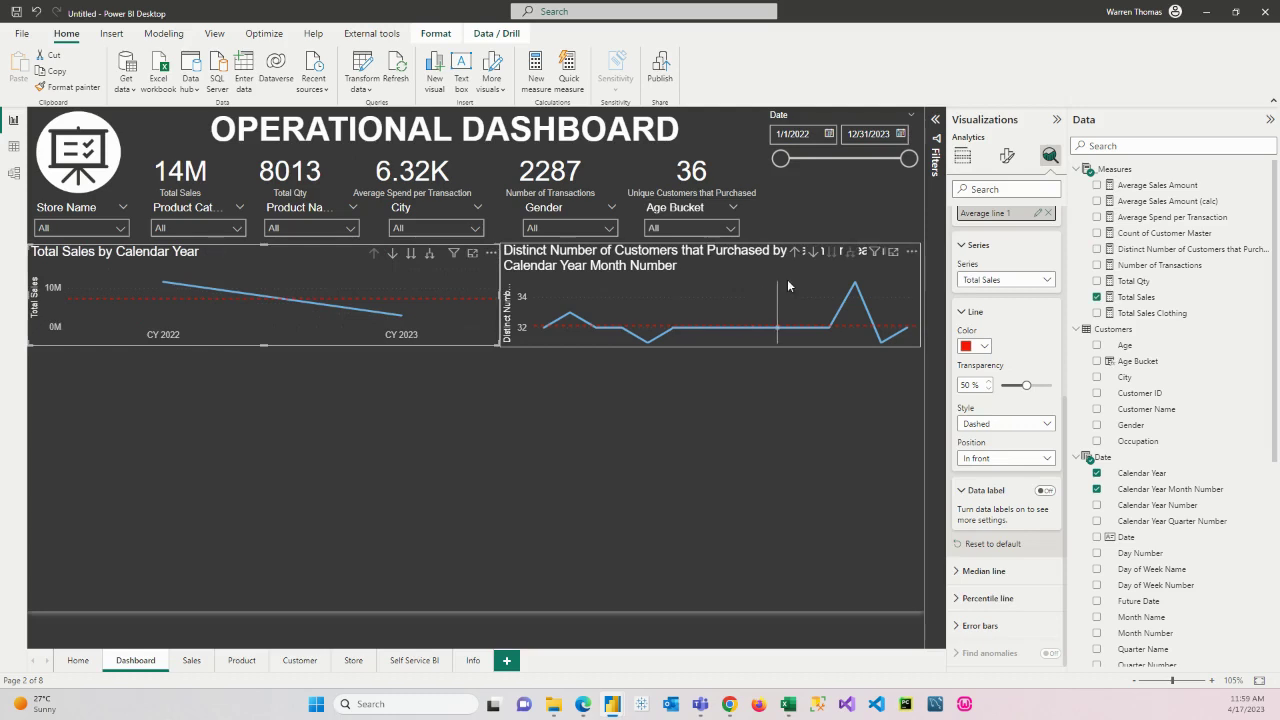
pyautogui.click(787, 279)
pyautogui.click(796, 251)
pyautogui.click(796, 251)
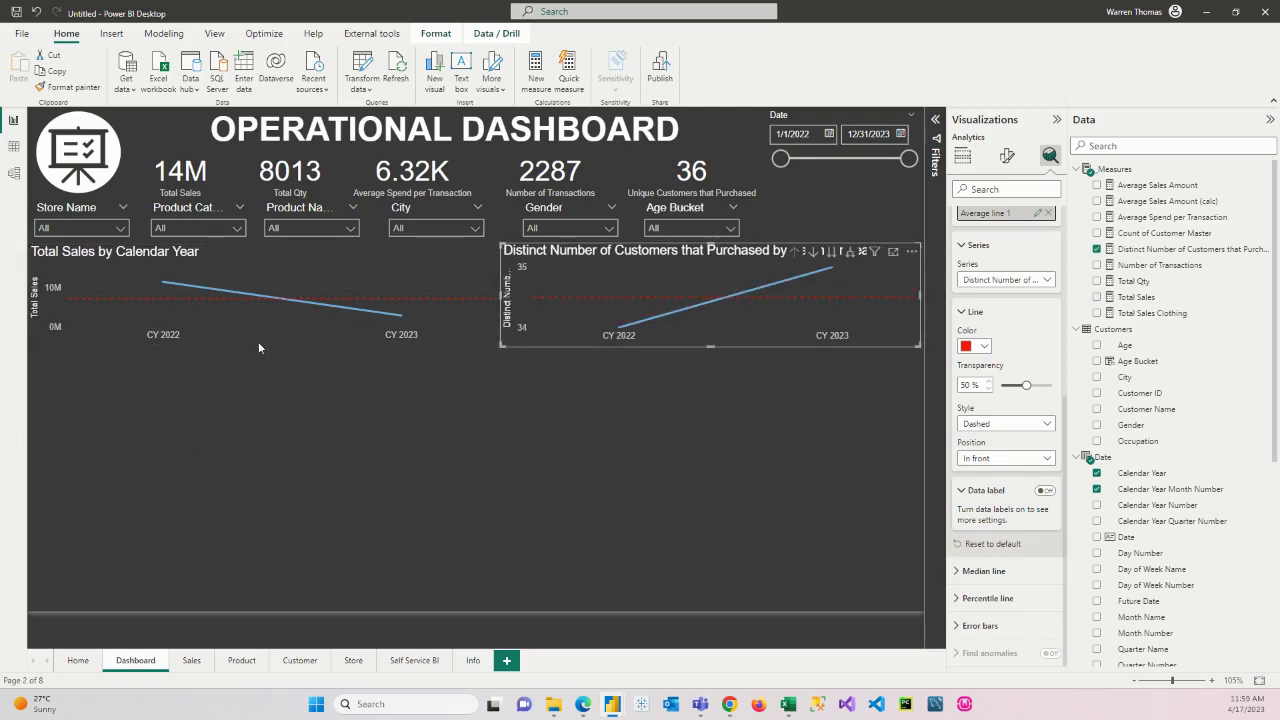
# Insert a clustered bar chart beneath the Total Sales line chart, narrow it to under half that chart's width, and extend it upward
pyautogui.click(153, 420)
pyautogui.click(592, 298)
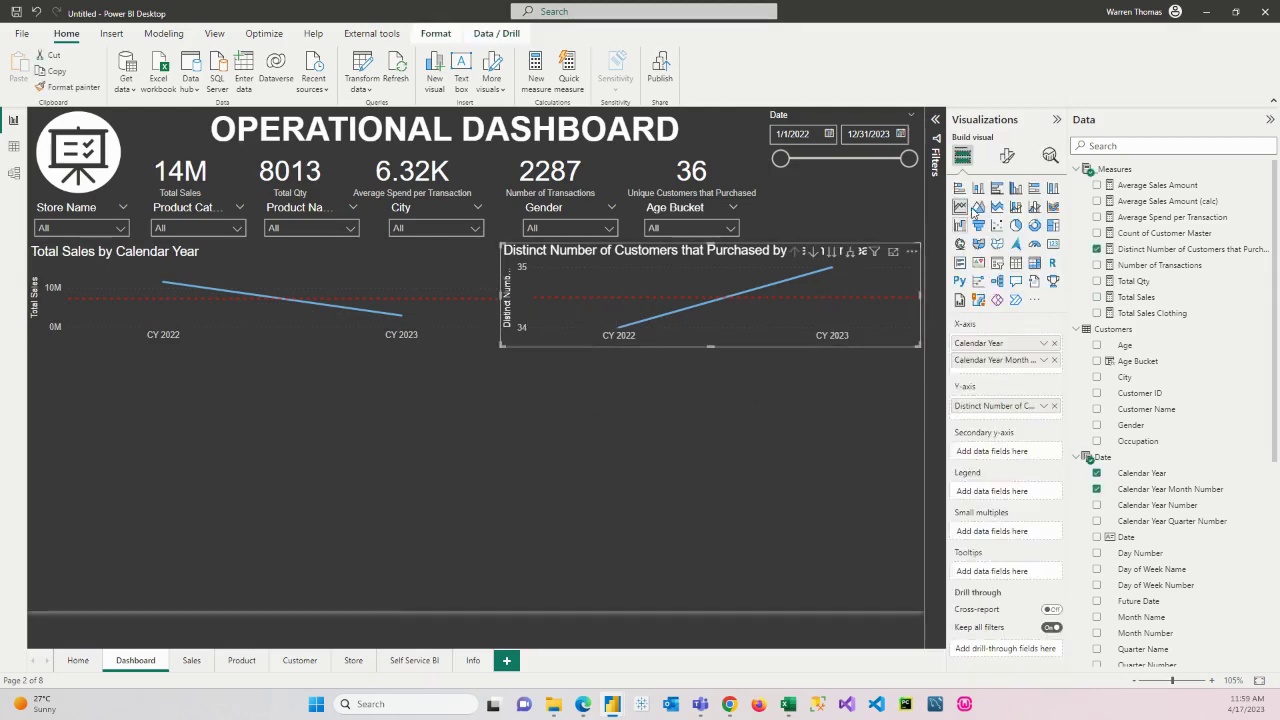
pyautogui.click(566, 358)
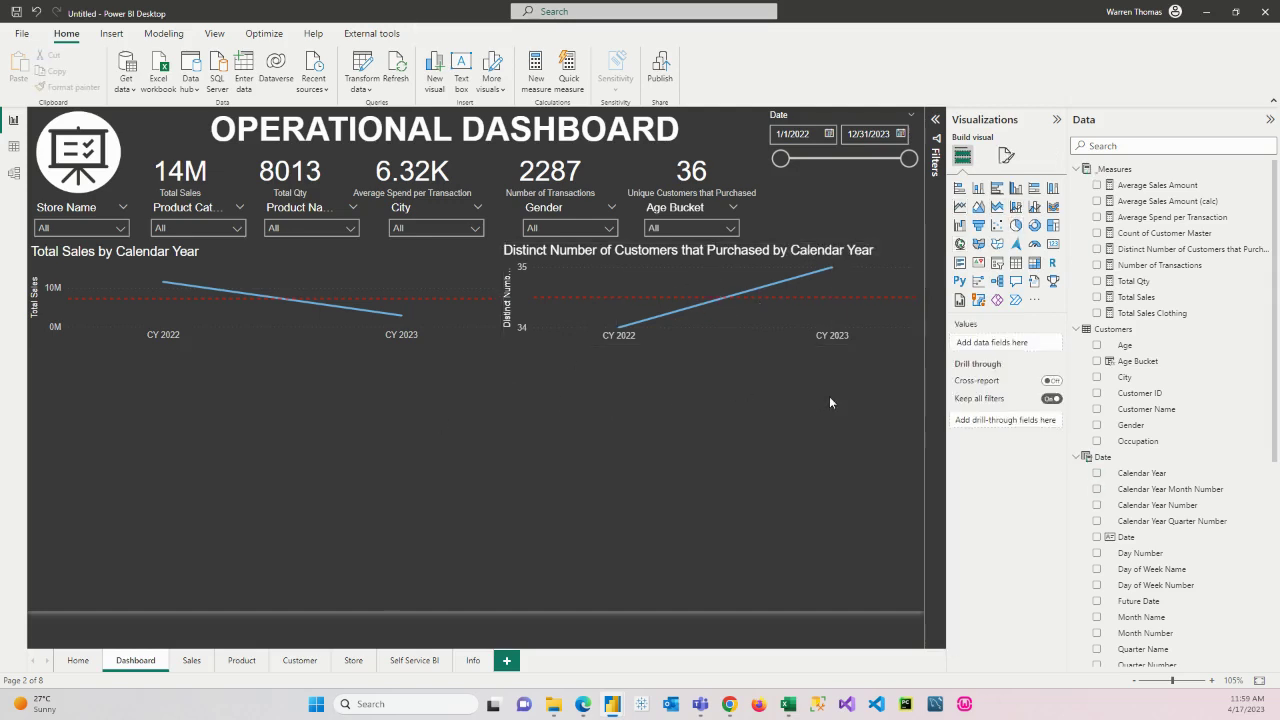
pyautogui.click(997, 190)
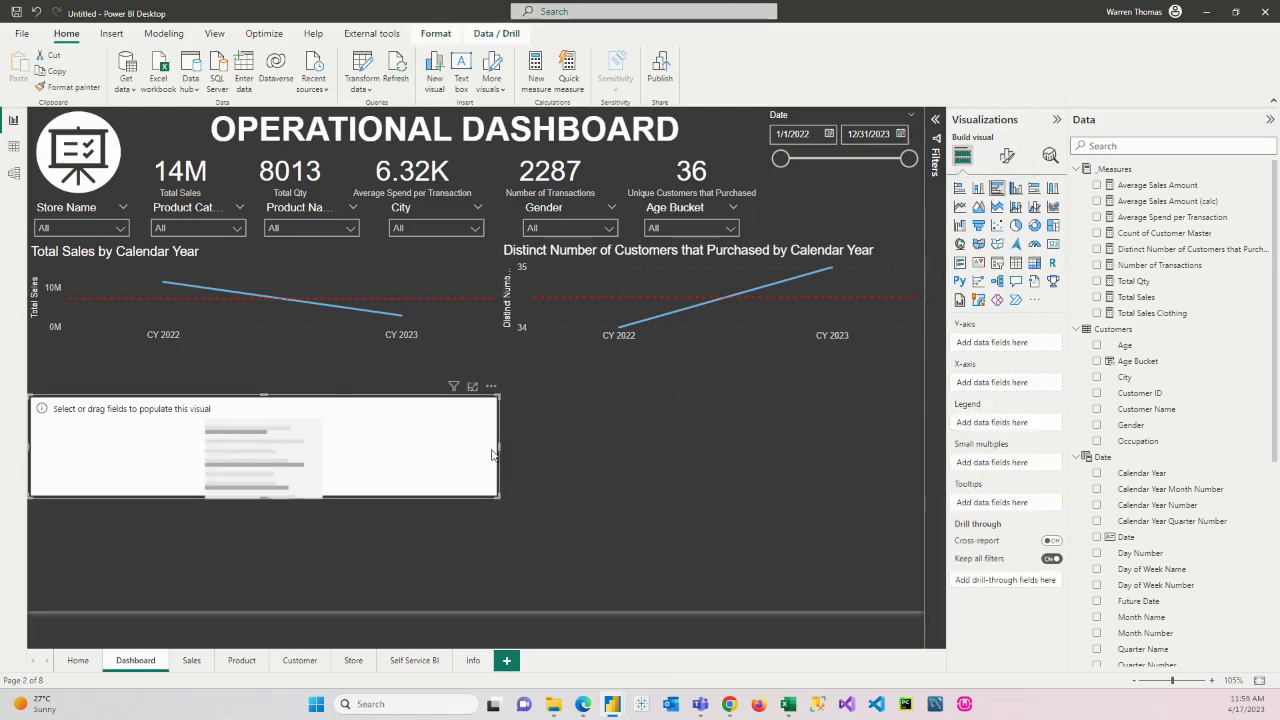
pyautogui.press('Escape')
pyautogui.moveTo(497, 454); pyautogui.dragTo(214, 455)
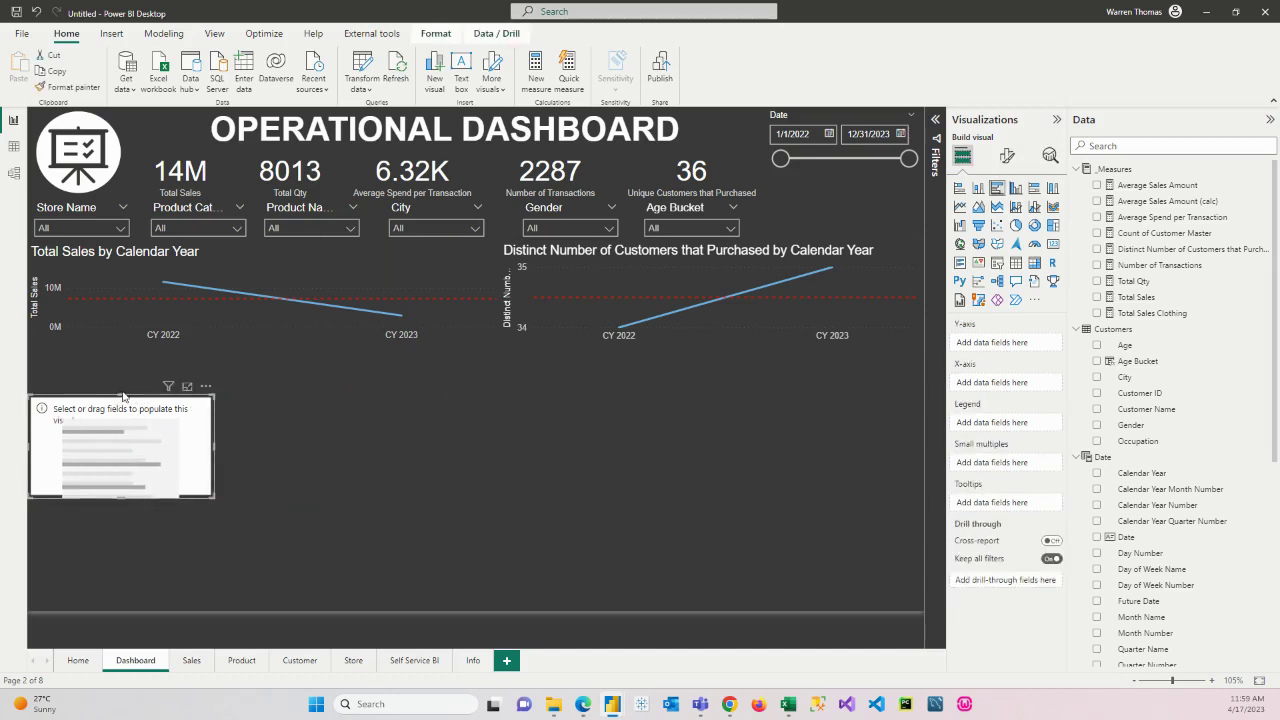
pyautogui.moveTo(119, 395); pyautogui.dragTo(119, 360)
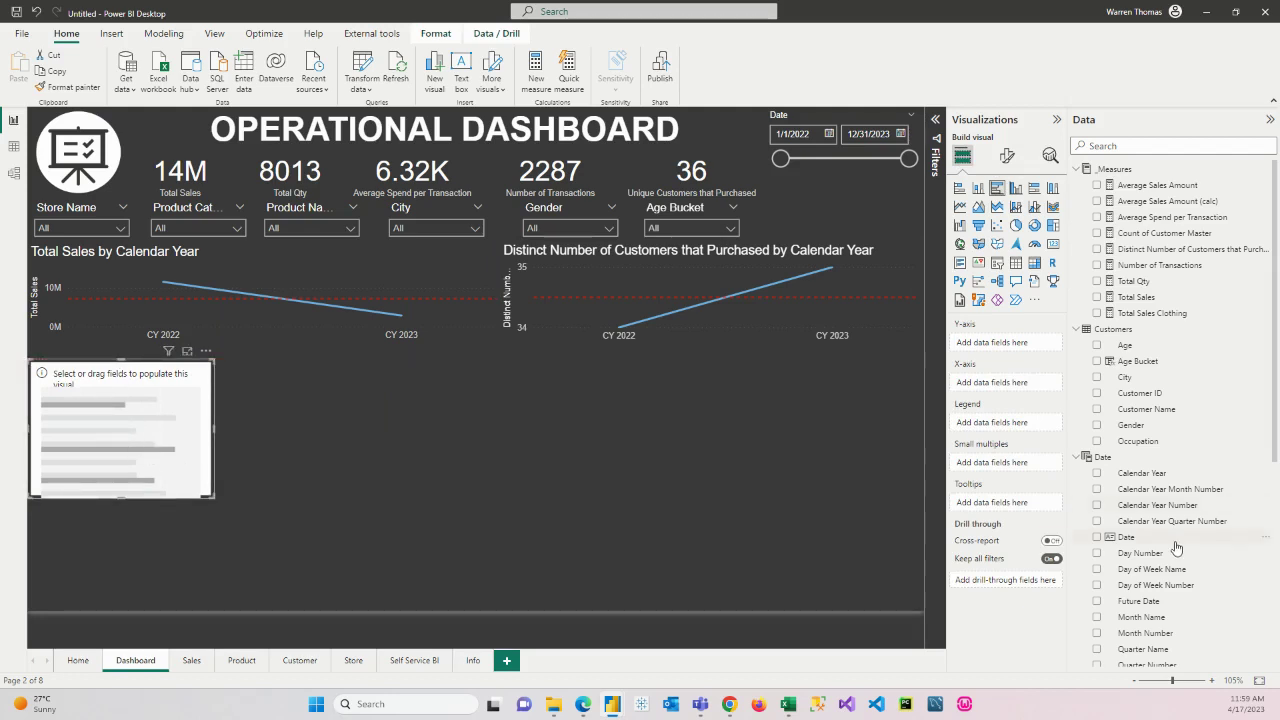
# Set the new bar chart to show Total Sales on the x-axis by Product Category on the y-axis
pyautogui.scroll(-5, 1178, 548)
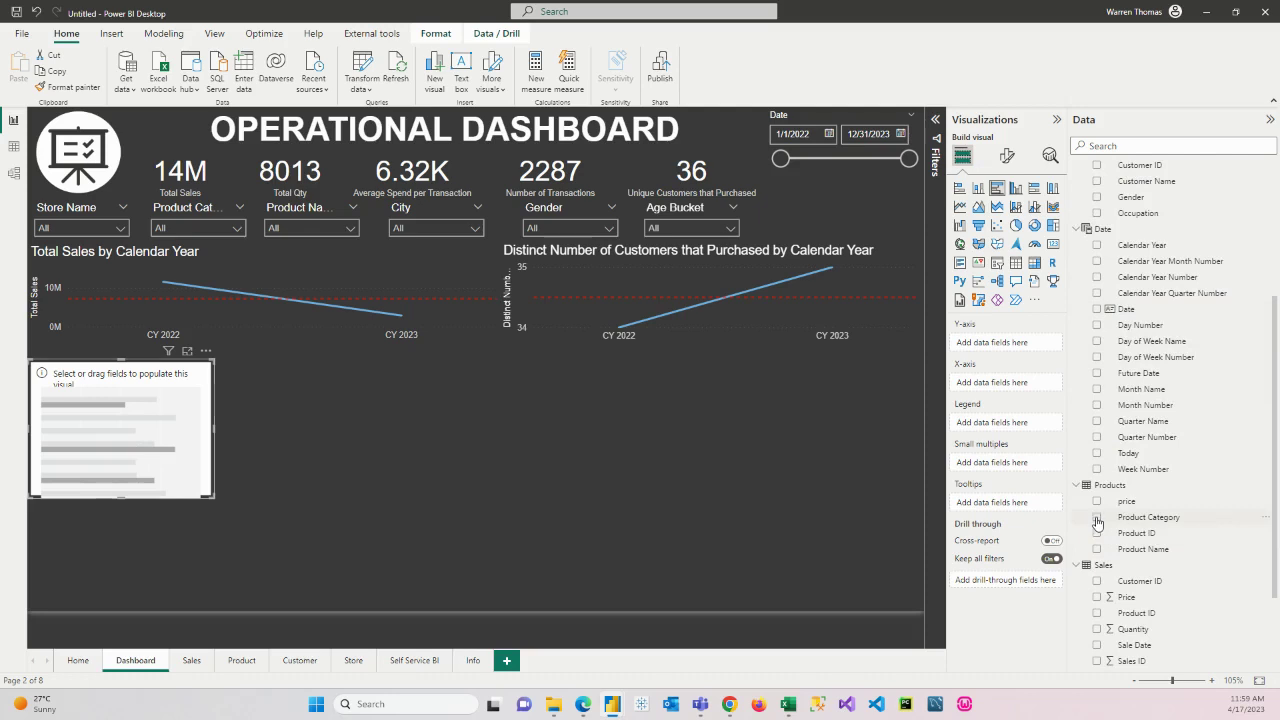
pyautogui.click(1097, 517)
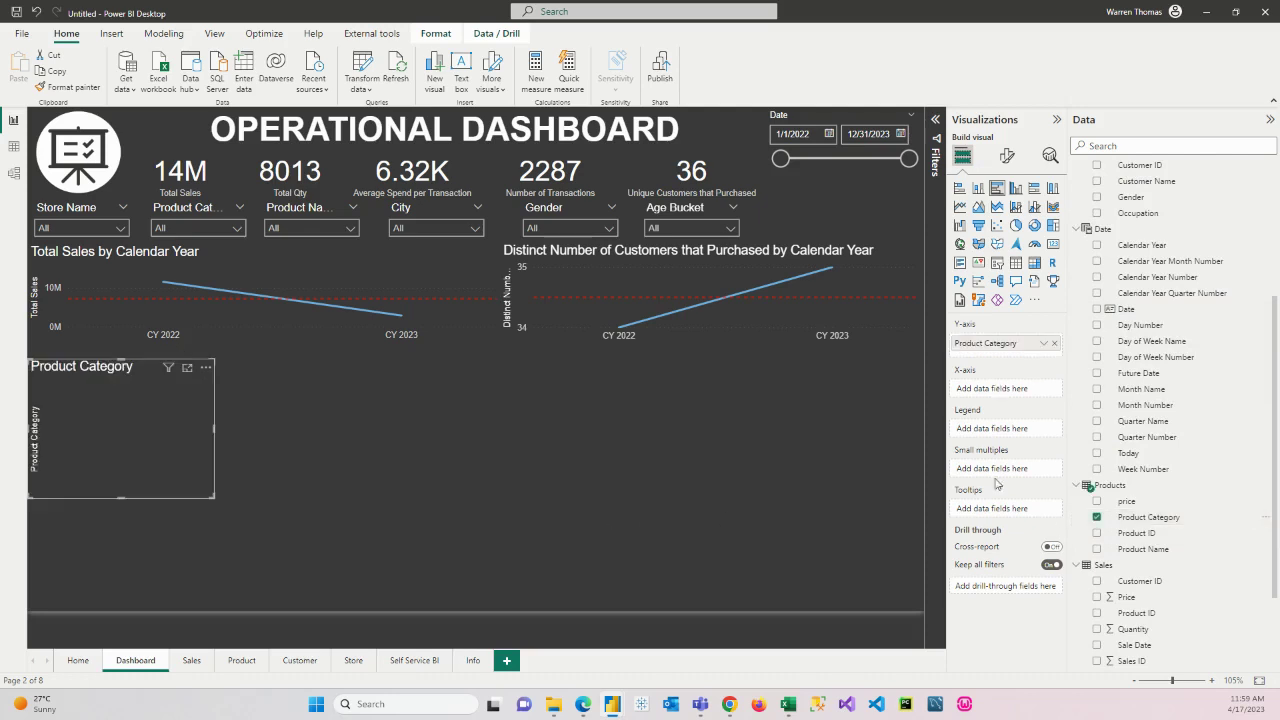
pyautogui.scroll(5, 1180, 254)
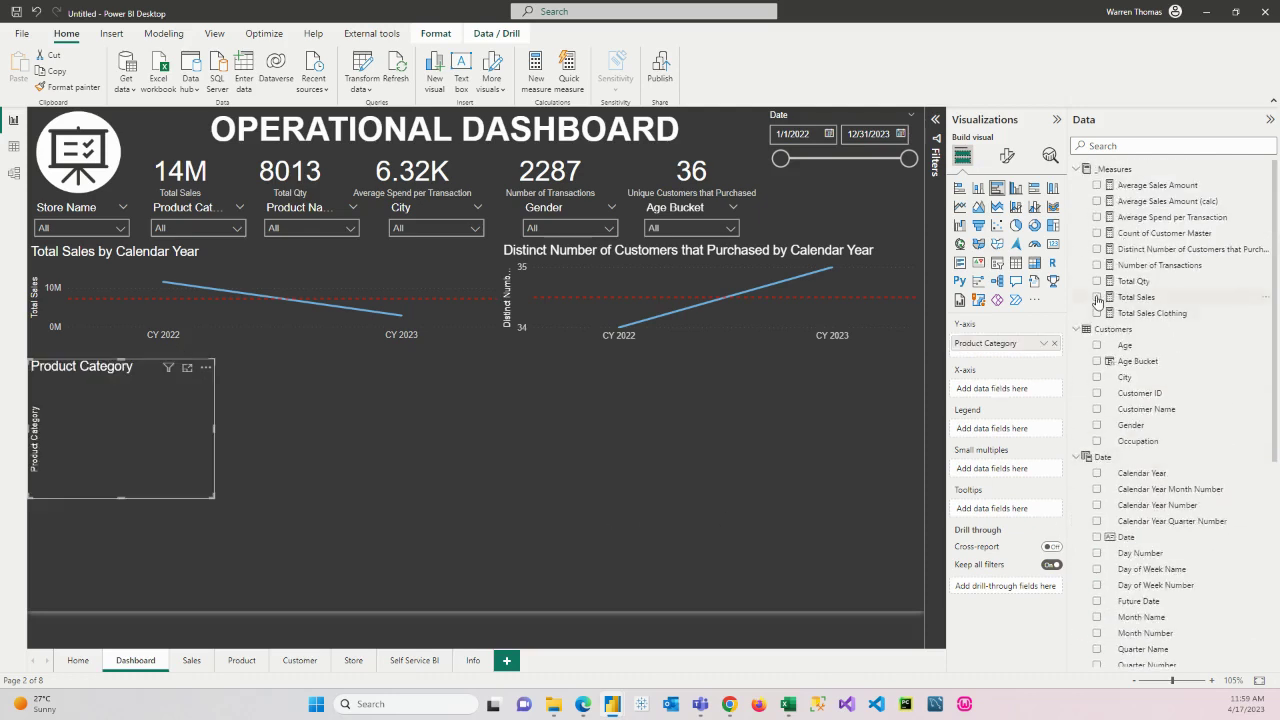
pyautogui.click(1097, 297)
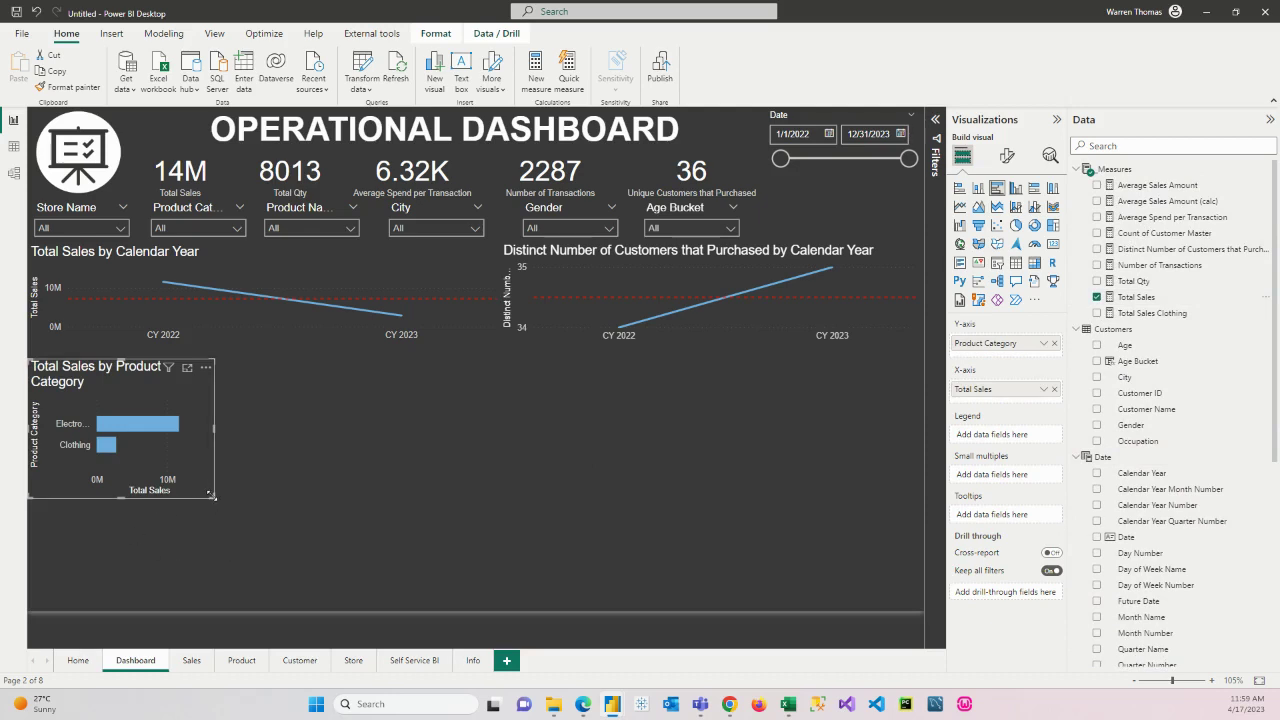
# Resize the product category bar chart to be wider and shorter, just under half the width of the line chart above
pyautogui.moveTo(210, 494); pyautogui.dragTo(253, 447)
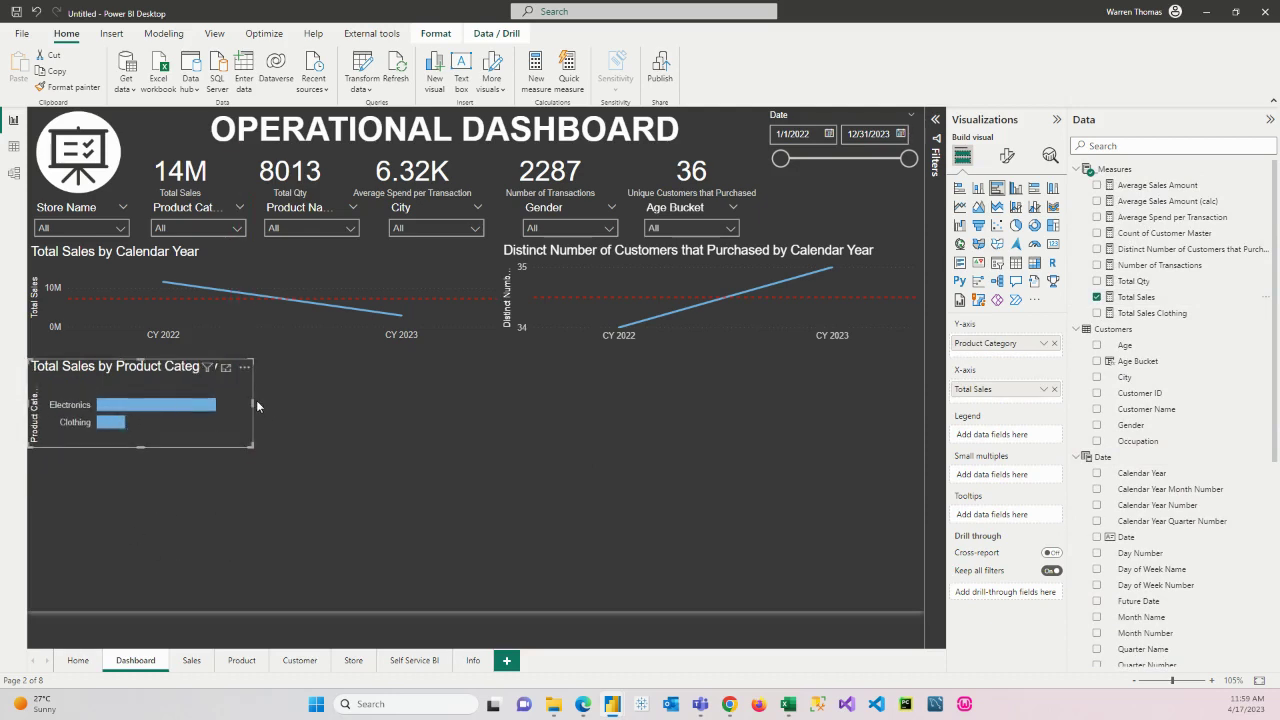
pyautogui.moveTo(256, 400); pyautogui.dragTo(240, 402)
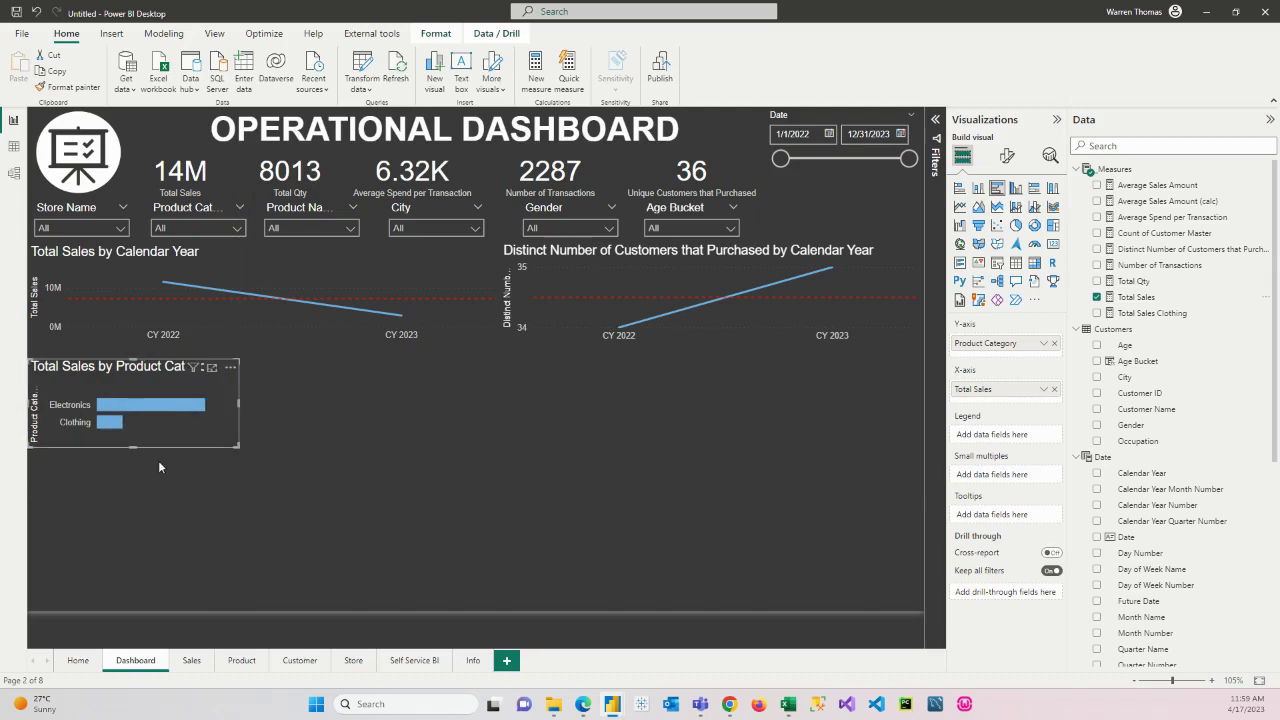
pyautogui.moveTo(132, 446)
pyautogui.mouseDown()
pyautogui.moveTo(127, 549)
pyautogui.moveTo(128, 459)
pyautogui.mouseUp()
# Duplicate the product category bar chart directly below the original and add Product Name to the copy's y-axis
pyautogui.hotkey('ctrl', 'c')
pyautogui.hotkey('ctrl', 'v')
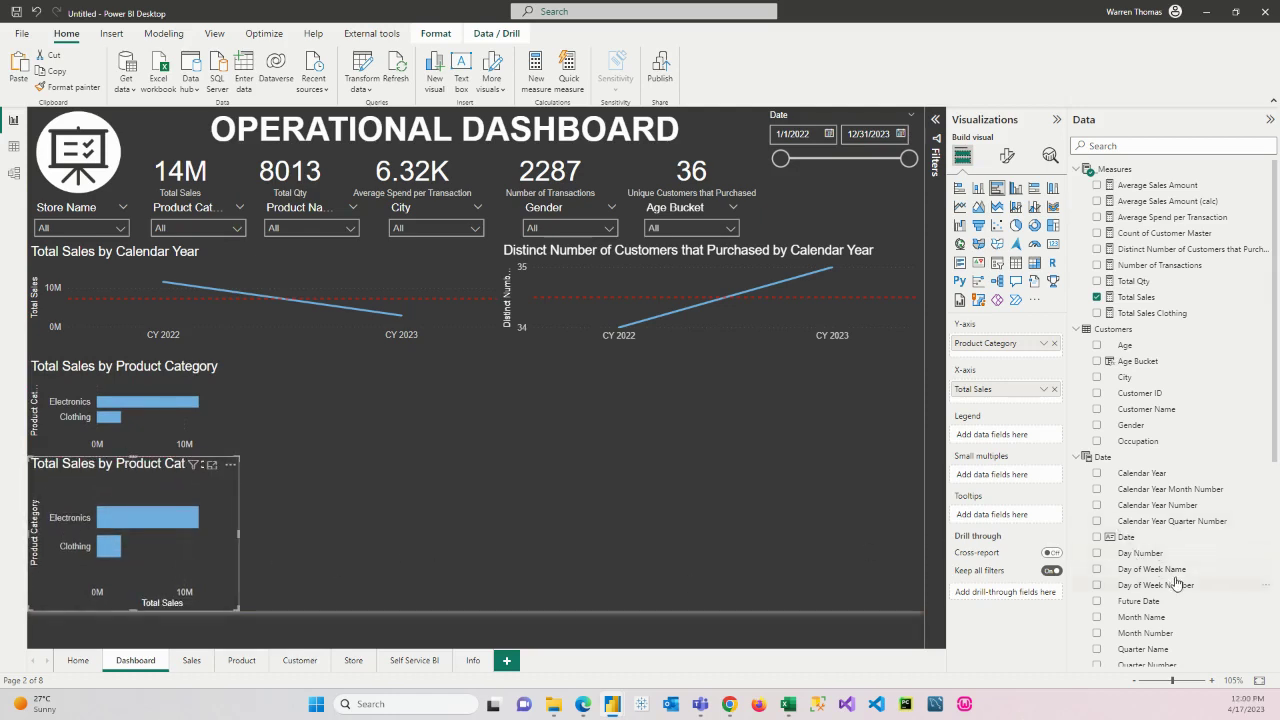
pyautogui.scroll(-5, 1145, 560)
pyautogui.moveTo(1156, 556); pyautogui.dragTo(1033, 362)
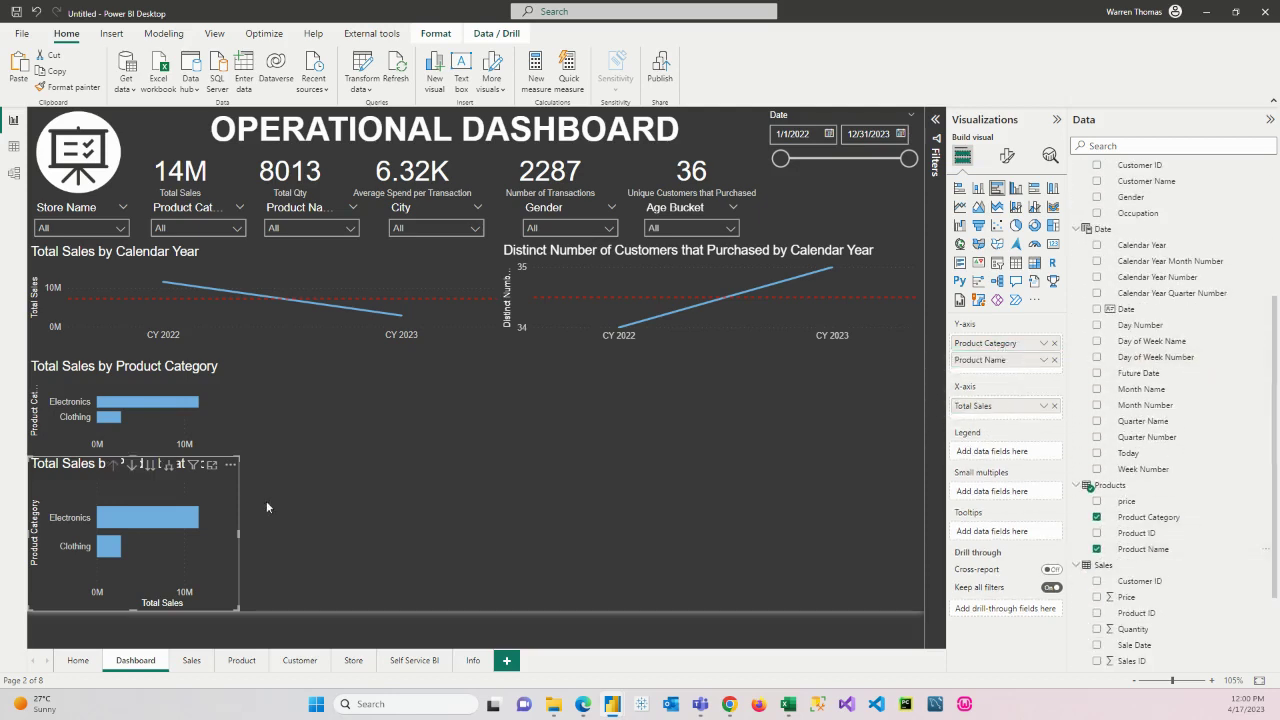
# Leave only Product Name on the copied chart's y-axis by removing Product Category, and narrow the chart slightly
pyautogui.click(167, 464)
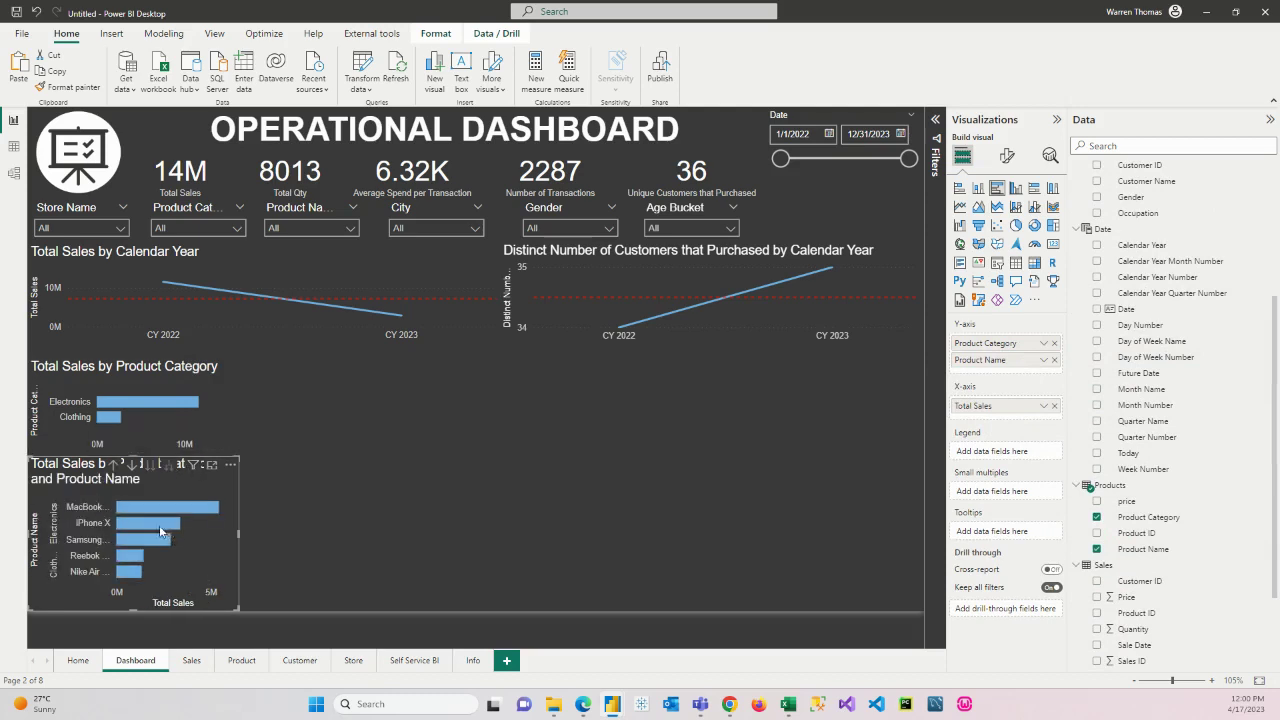
pyautogui.click(112, 464)
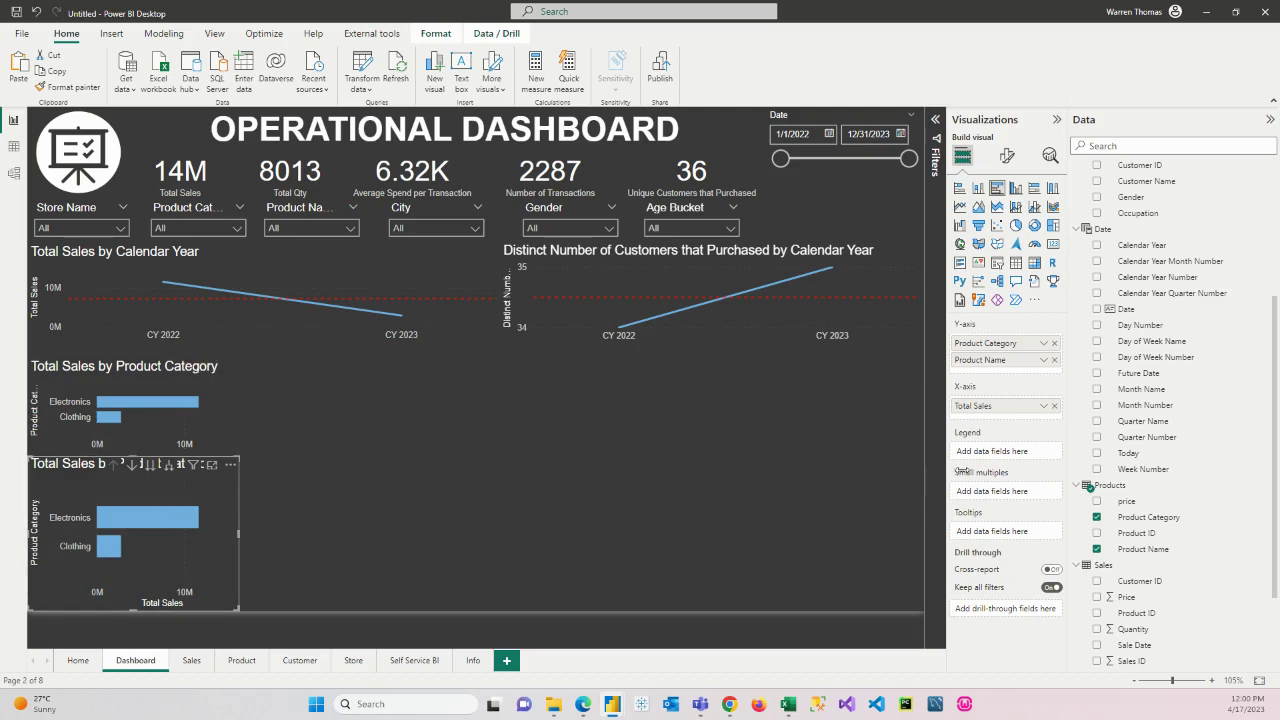
pyautogui.click(1054, 343)
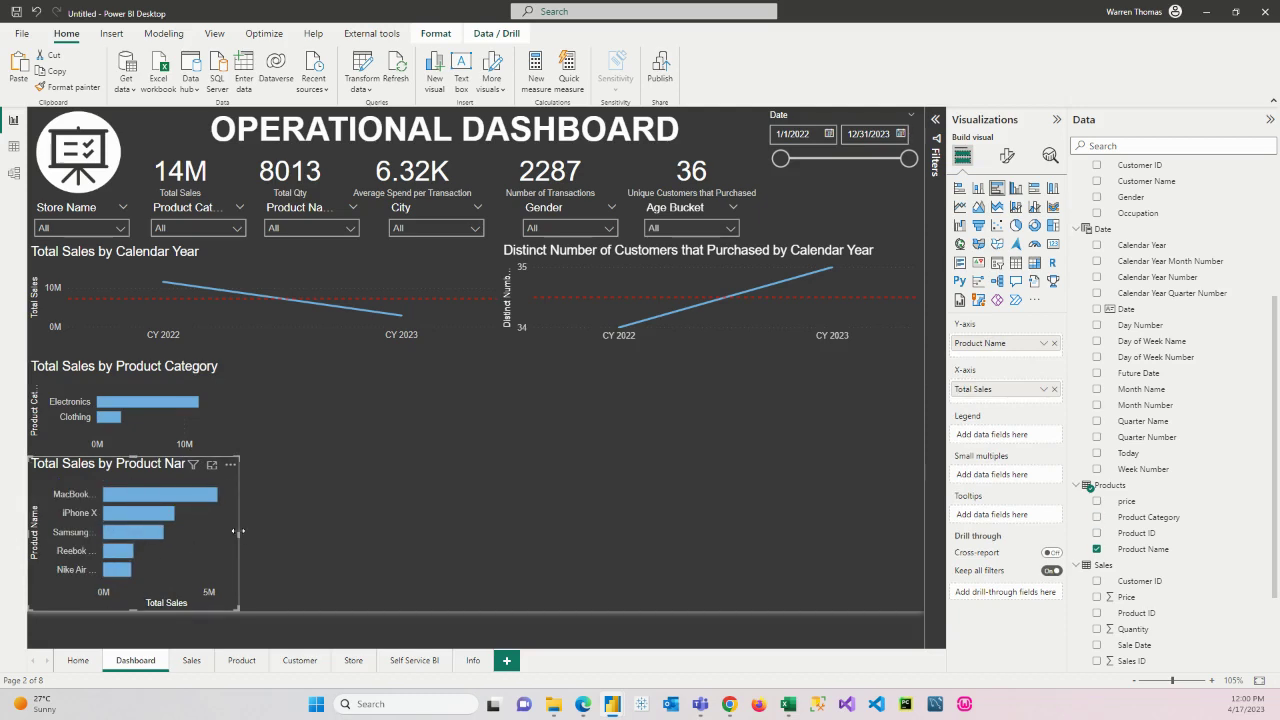
pyautogui.moveTo(235, 535); pyautogui.dragTo(230, 536)
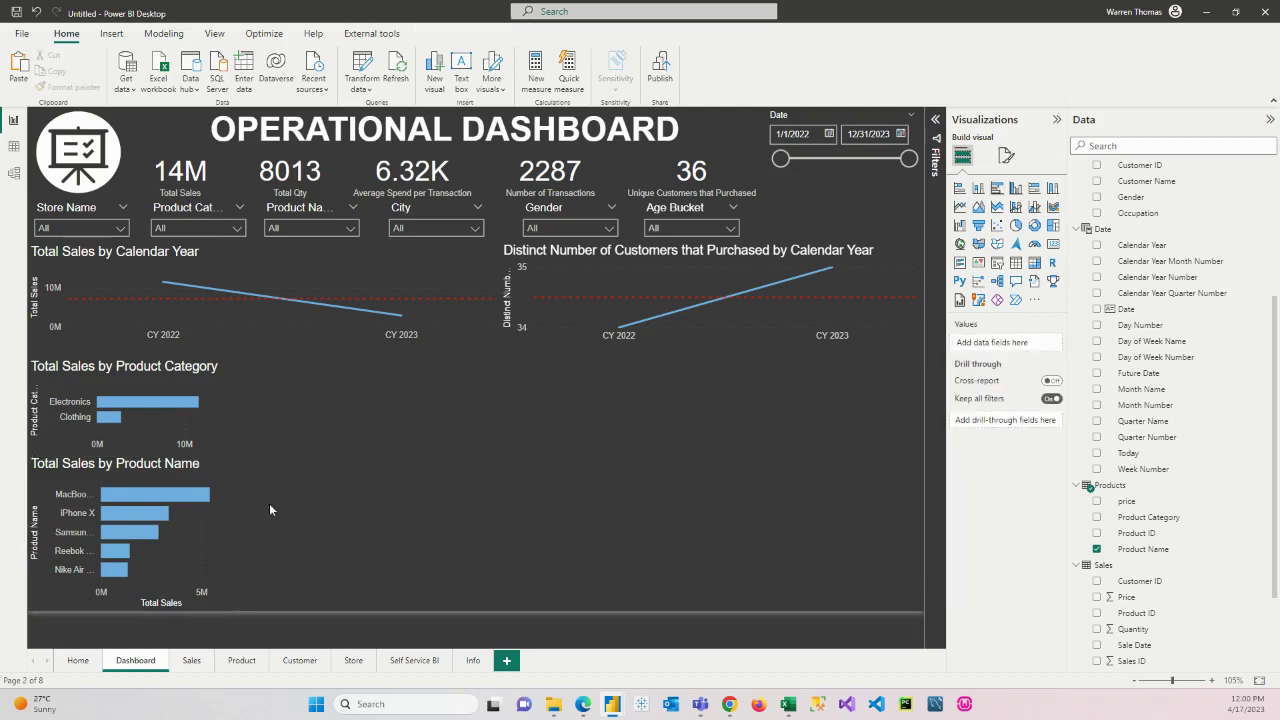
# Duplicate the product category bar chart beside the original and replace the copy's y-axis field with Gender
pyautogui.click(219, 376)
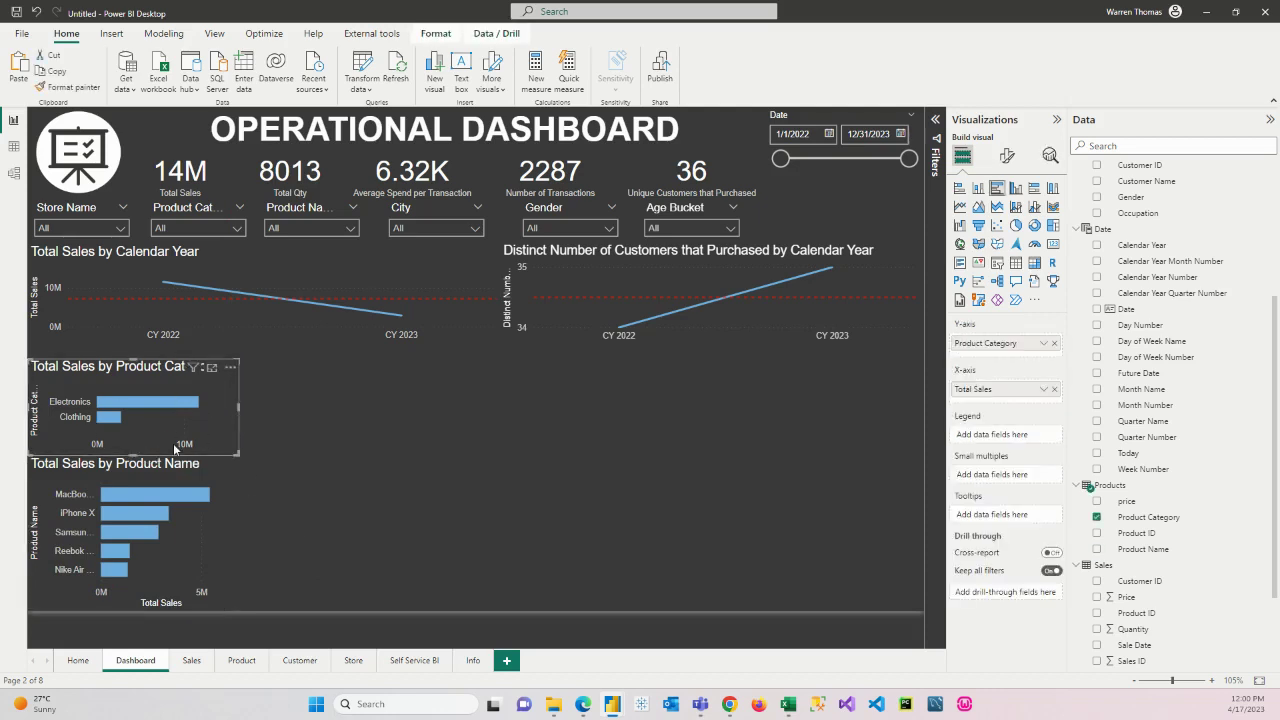
pyautogui.hotkey('ctrl', 'v')
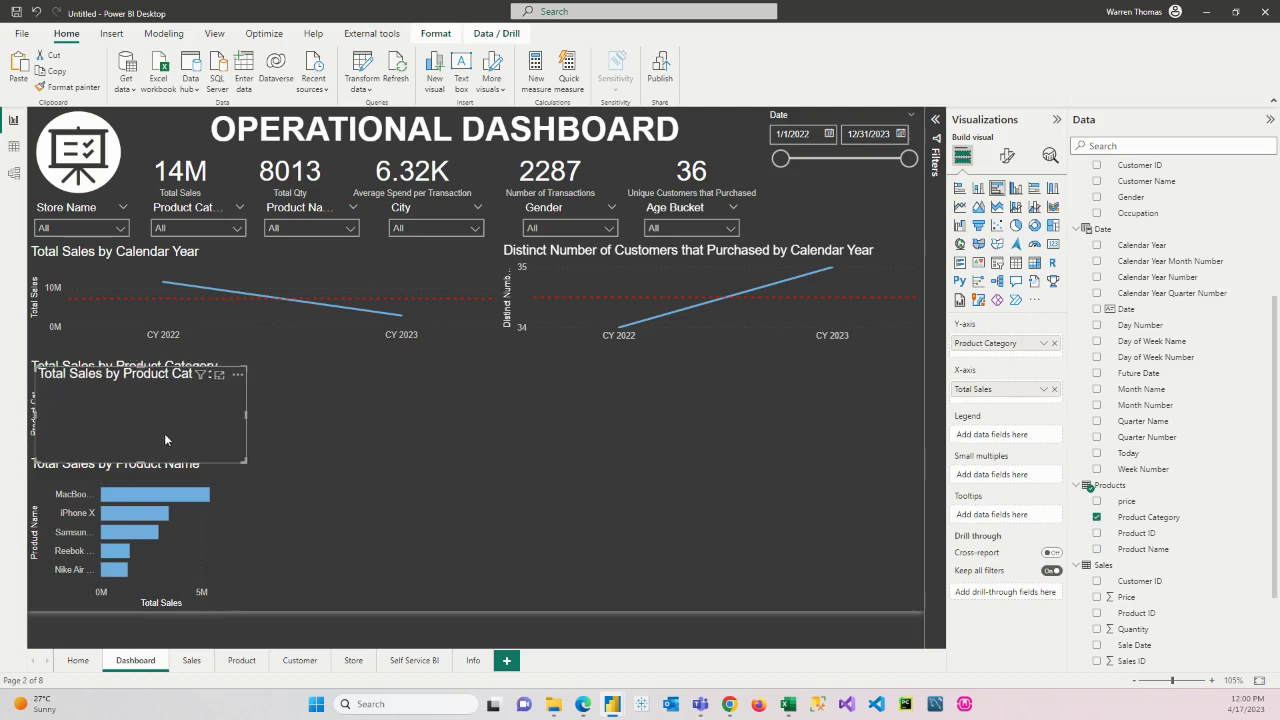
pyautogui.moveTo(164, 433); pyautogui.dragTo(362, 427)
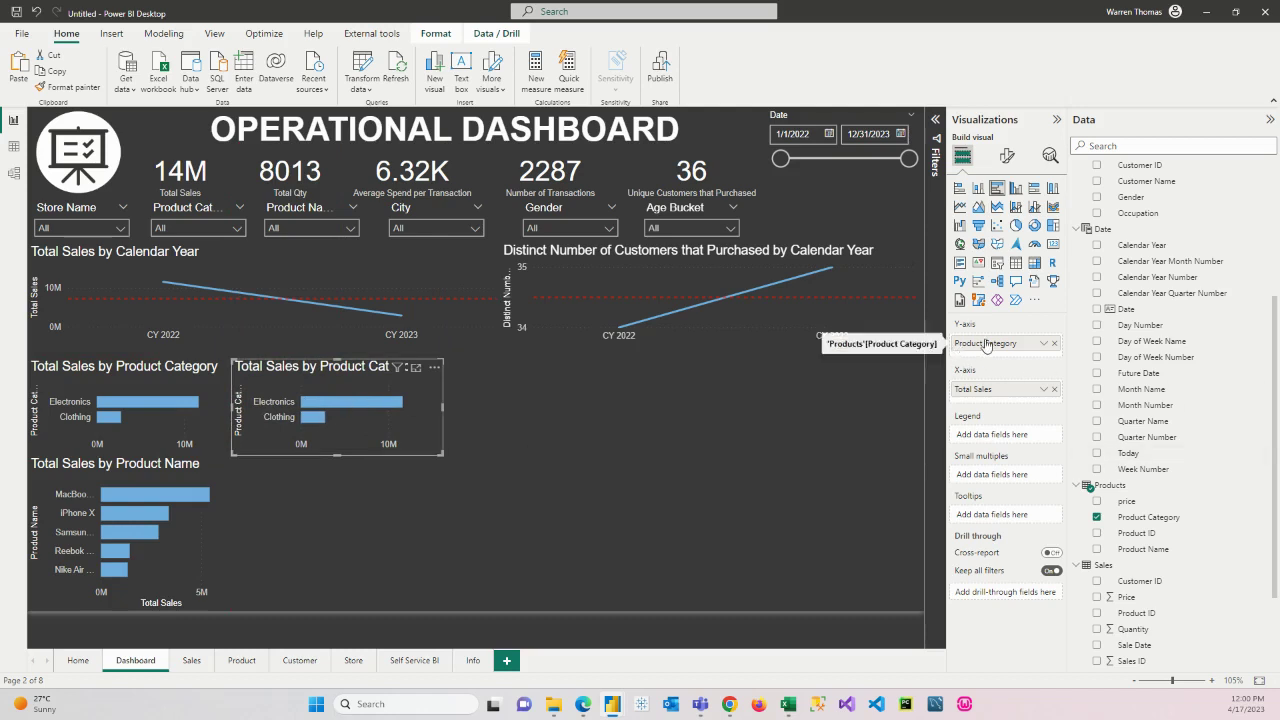
pyautogui.scroll(-3, 1155, 505)
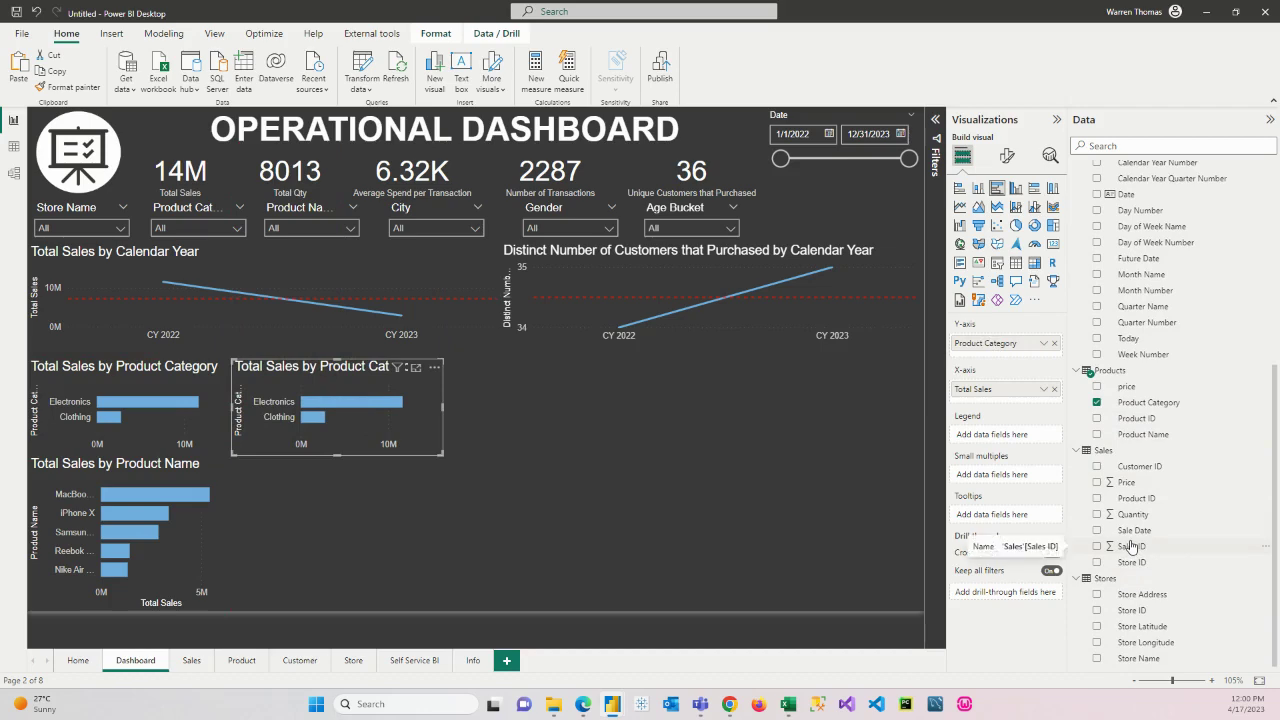
pyautogui.scroll(6, 1135, 540)
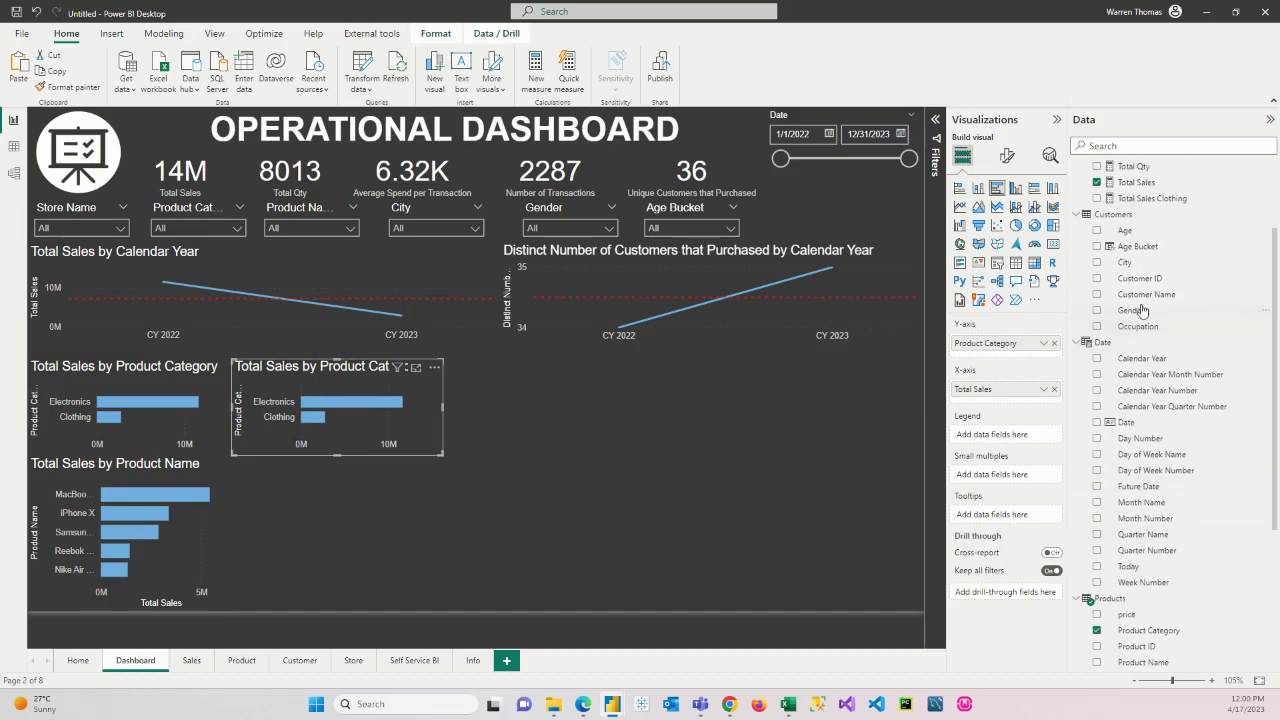
pyautogui.moveTo(1137, 311); pyautogui.dragTo(985, 343)
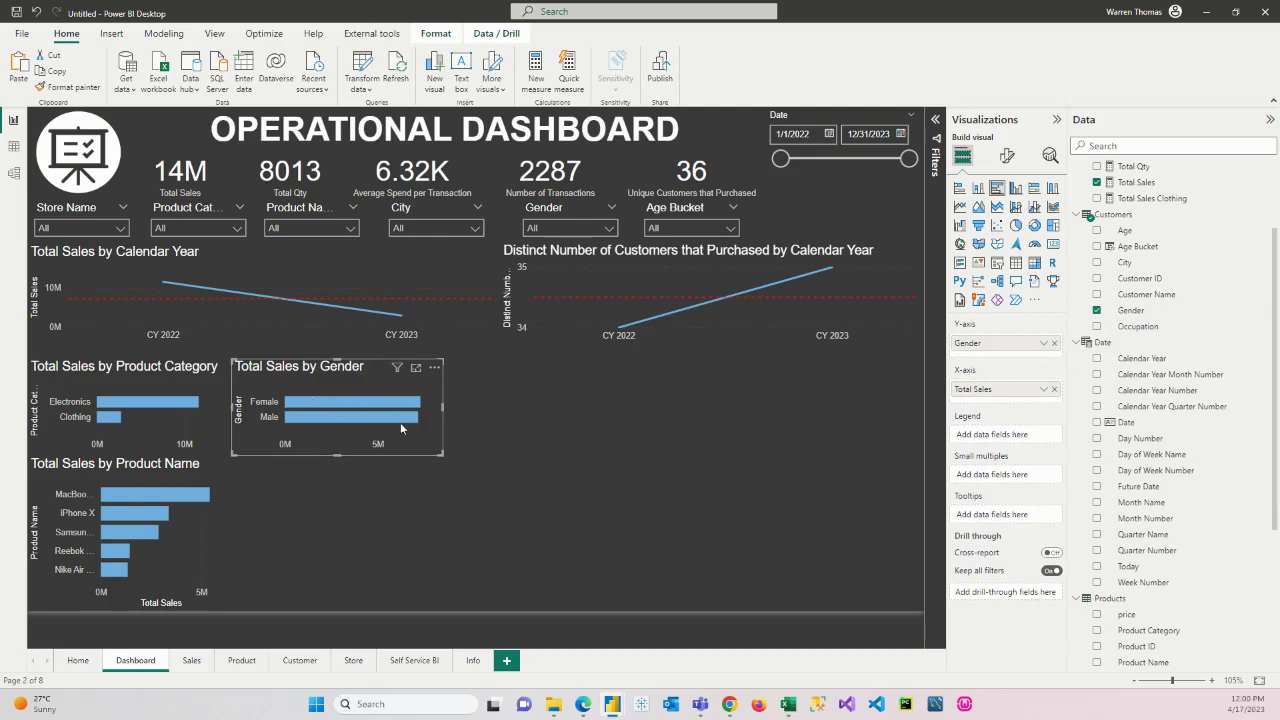
pyautogui.moveTo(400, 422)
# Duplicate the product name bar chart beneath the Gender chart and replace the copy's y-axis field with Store Name
pyautogui.click(159, 477)
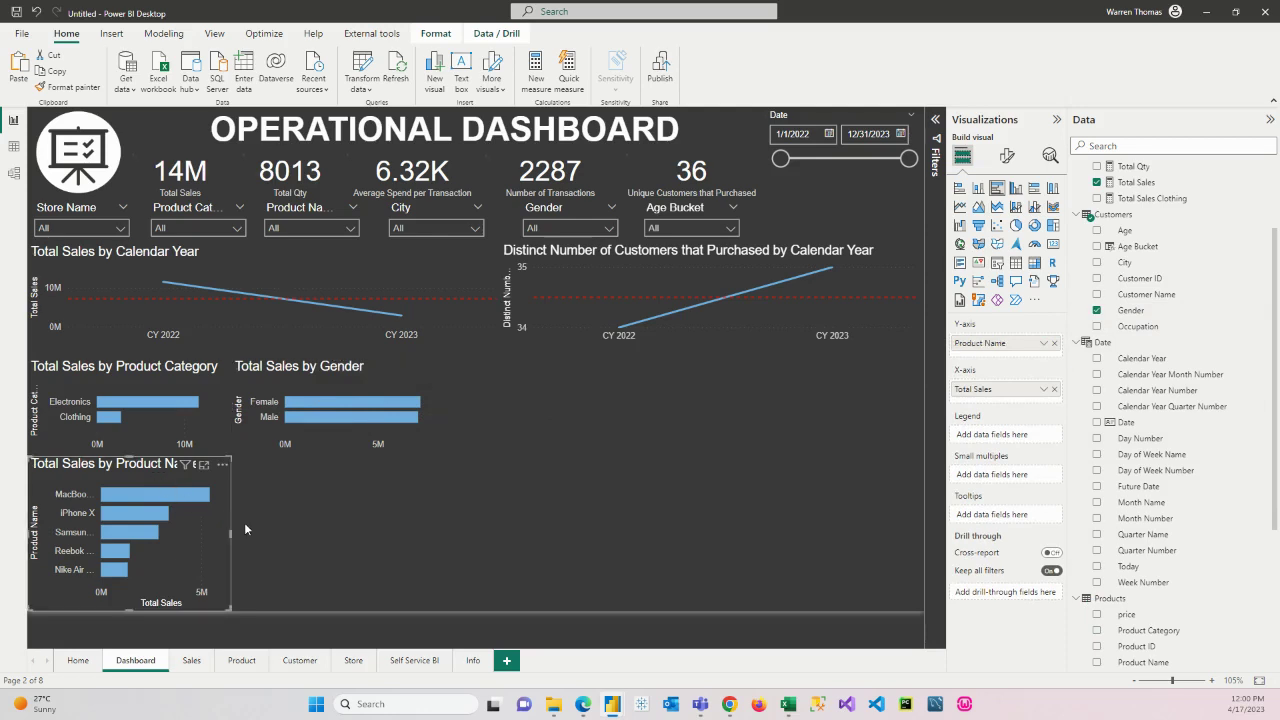
pyautogui.hotkey('ctrl', 'v')
pyautogui.moveTo(168, 486); pyautogui.dragTo(380, 501)
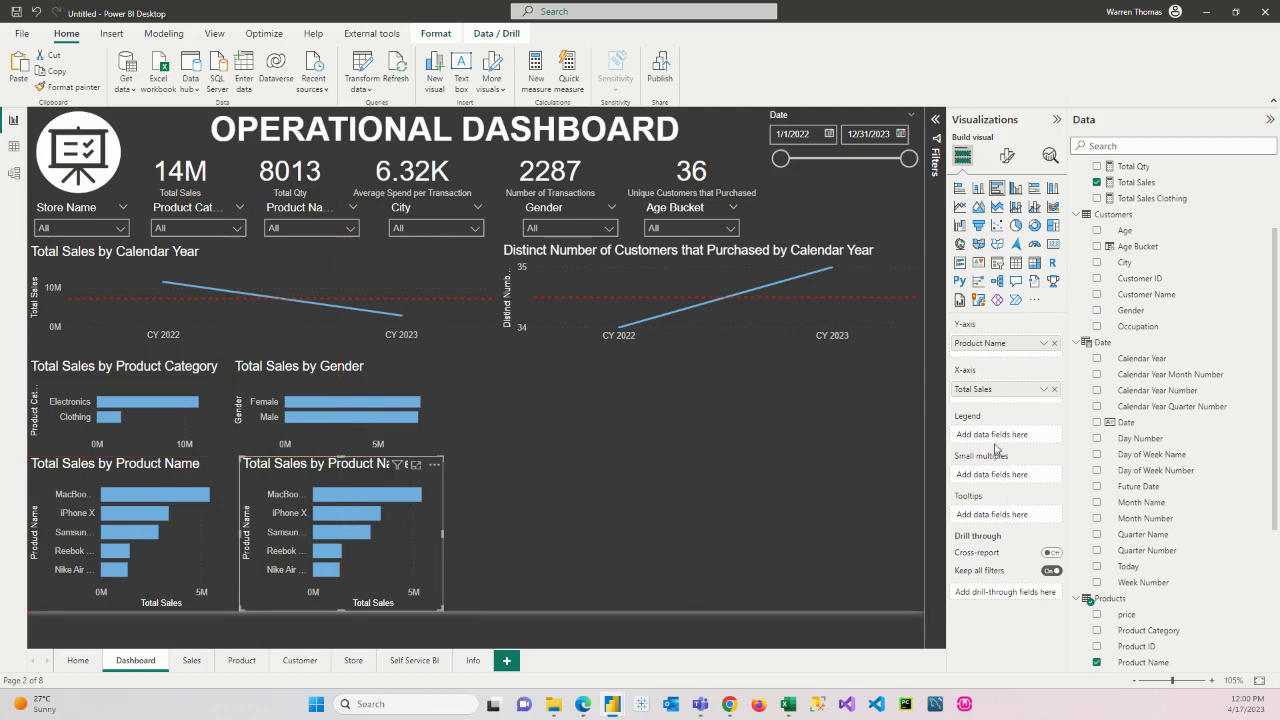
pyautogui.scroll(-5, 1172, 604)
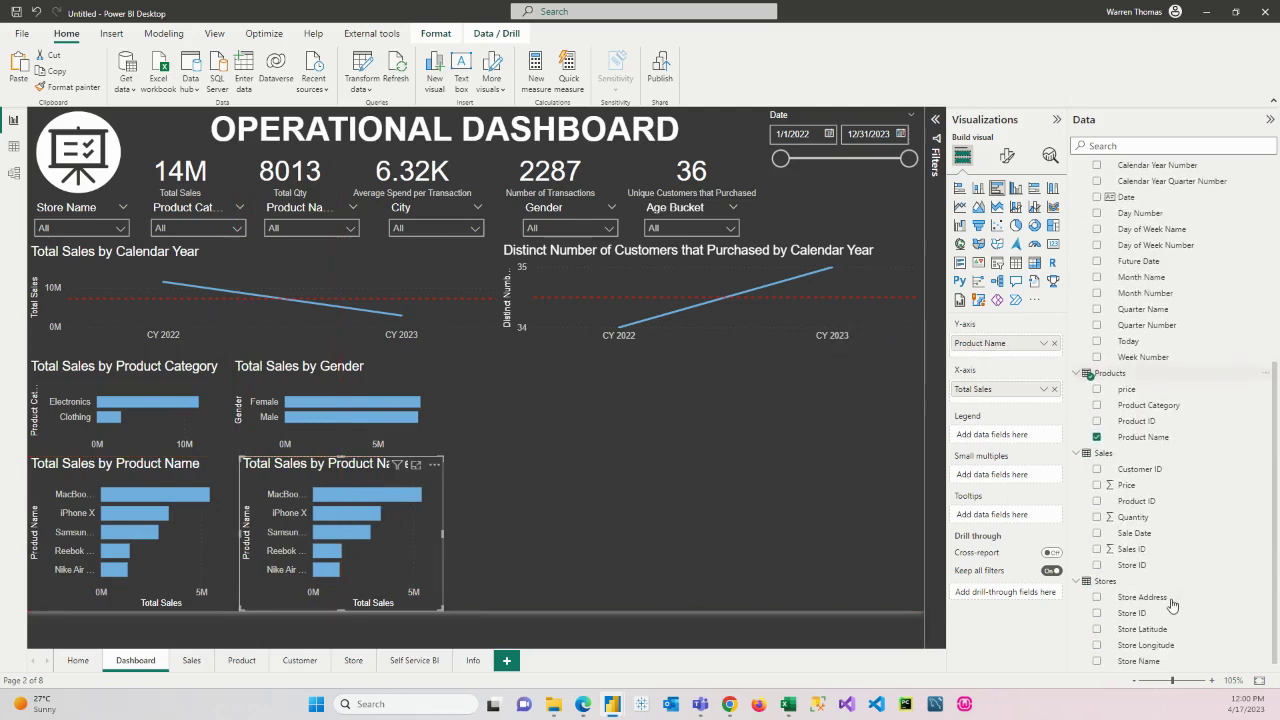
pyautogui.moveTo(1130, 660); pyautogui.dragTo(1008, 341)
pyautogui.click(1054, 360)
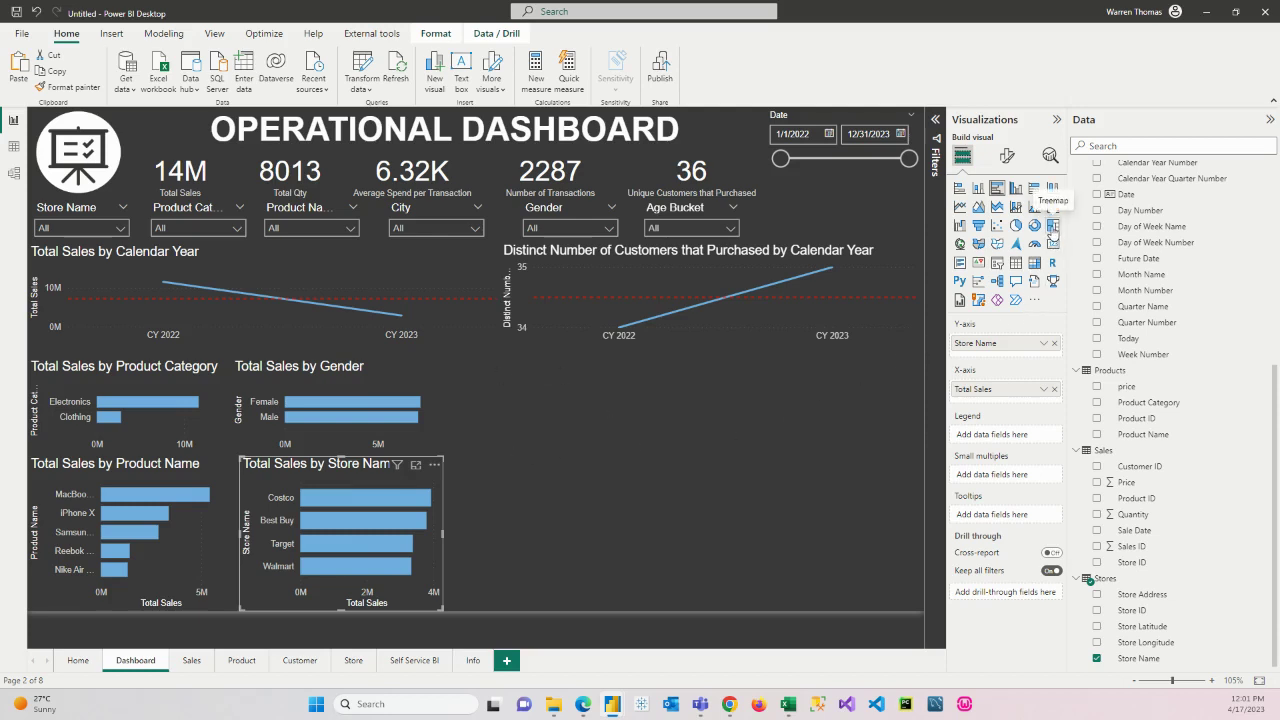
# Add an empty treemap beneath the customers line chart, widening and lengthening it slightly to fill the space
pyautogui.click(632, 458)
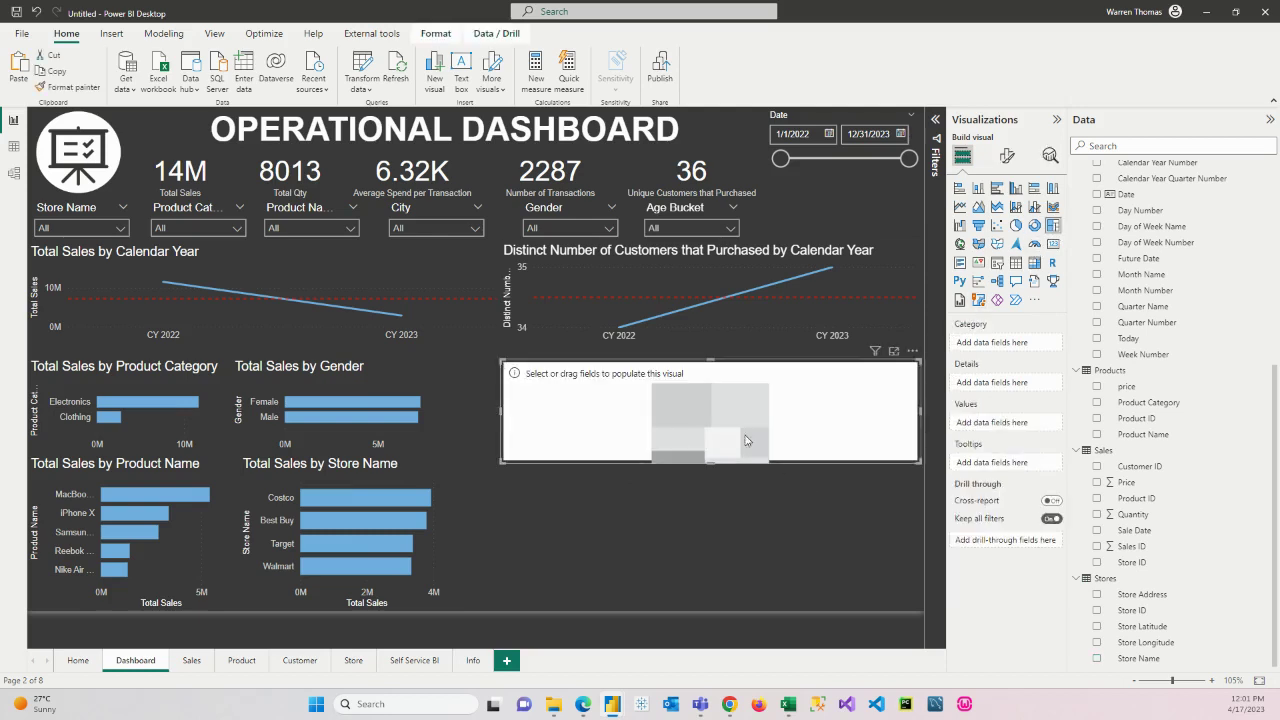
pyautogui.moveTo(852, 381); pyautogui.dragTo(845, 386)
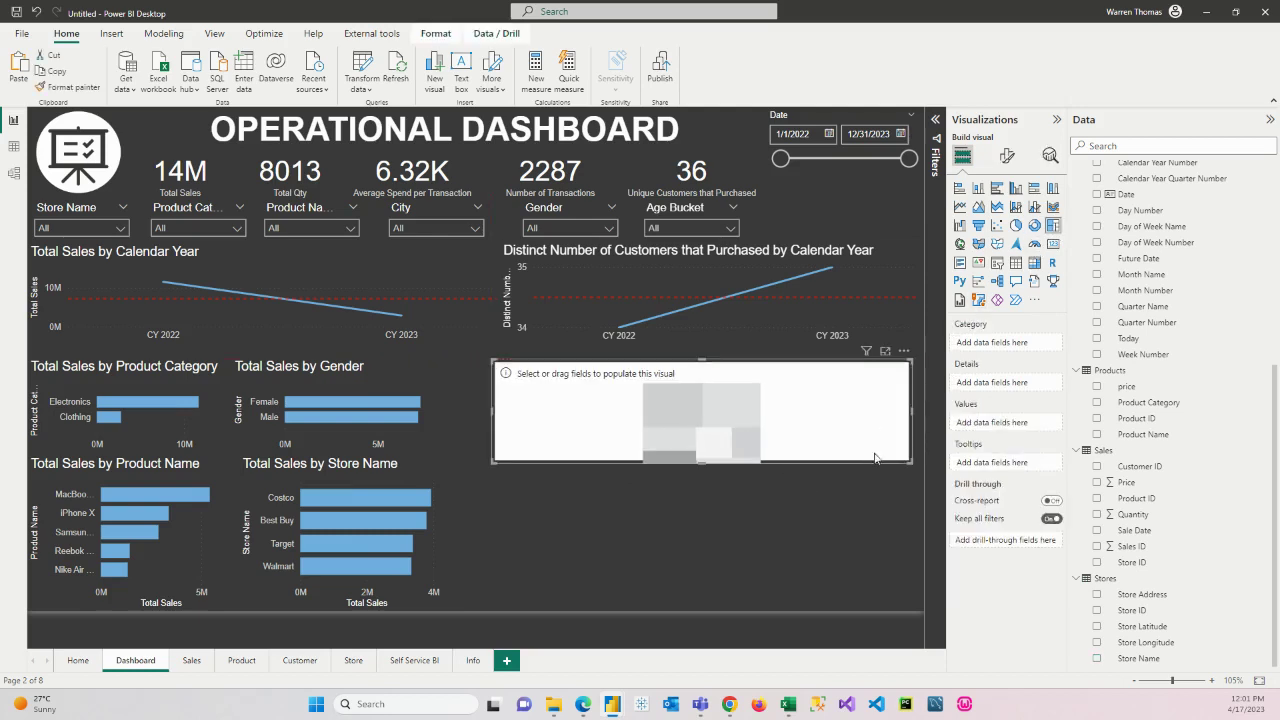
pyautogui.moveTo(912, 410); pyautogui.dragTo(919, 410)
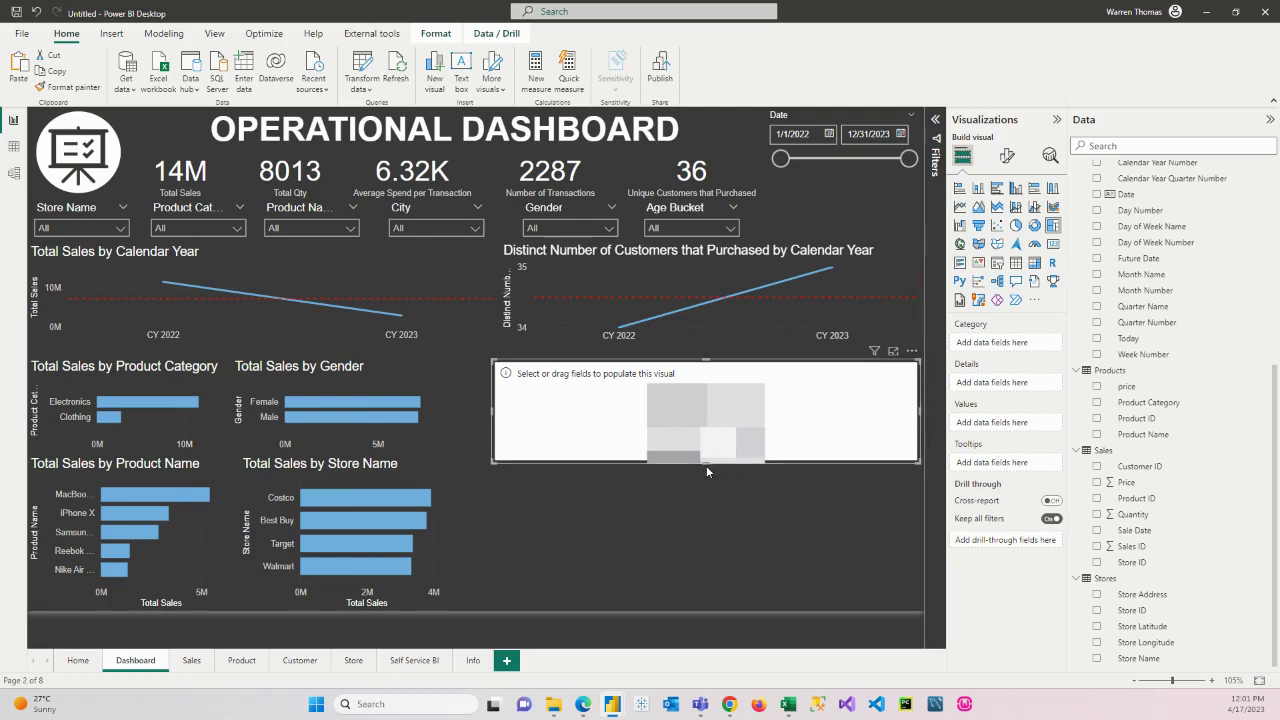
pyautogui.moveTo(705, 461); pyautogui.dragTo(711, 485)
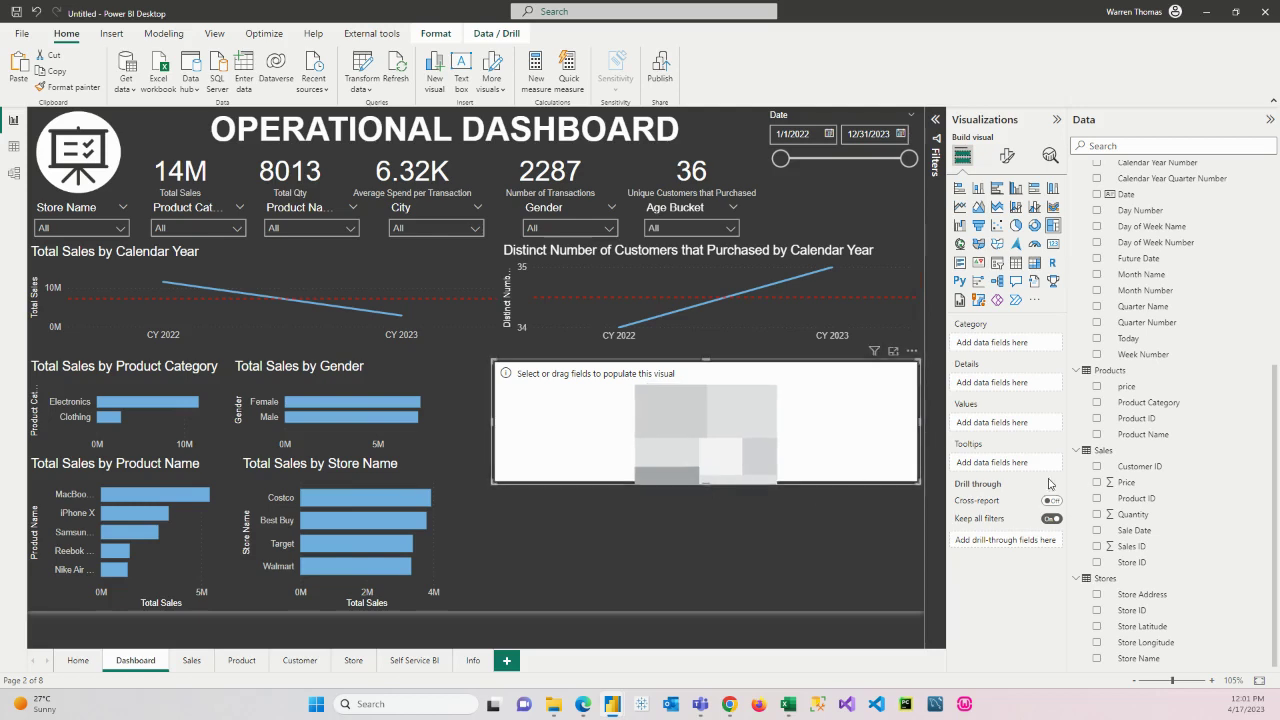
# Populate the treemap with Total Sales as values and Occupation as category, and test cross-filtering the page by Accountant
pyautogui.scroll(5, 1126, 250)
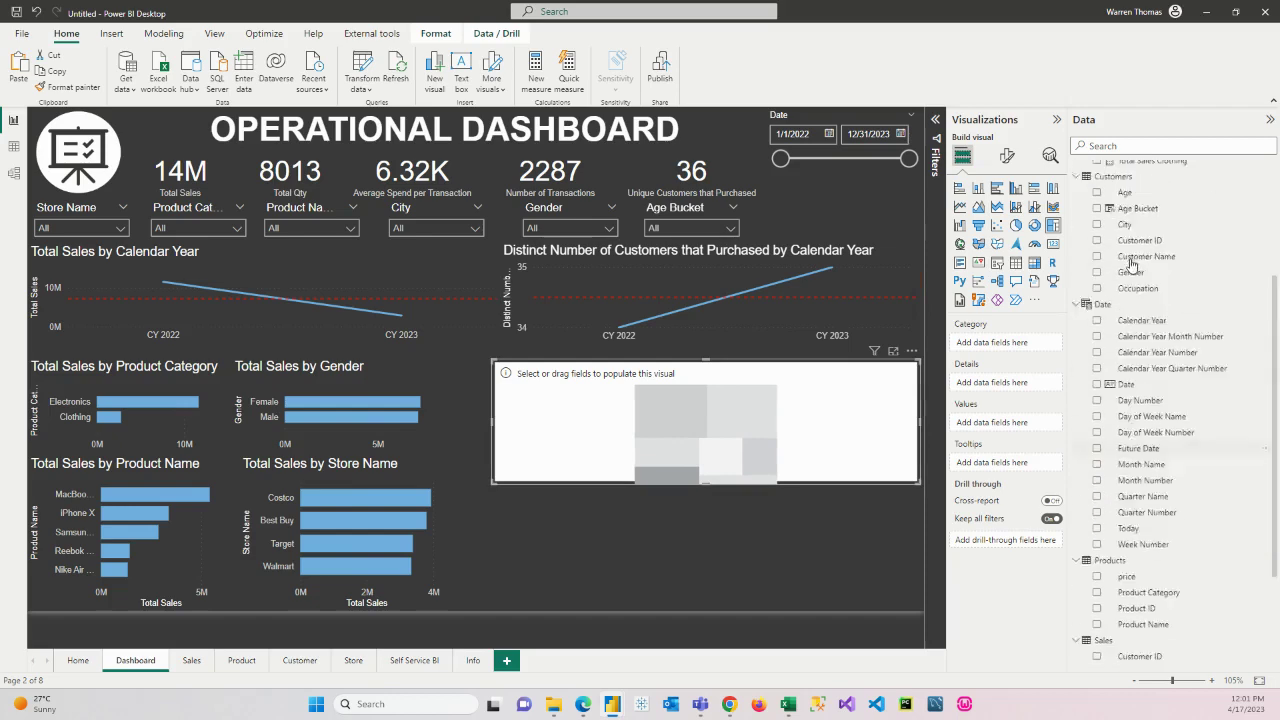
pyautogui.click(1097, 297)
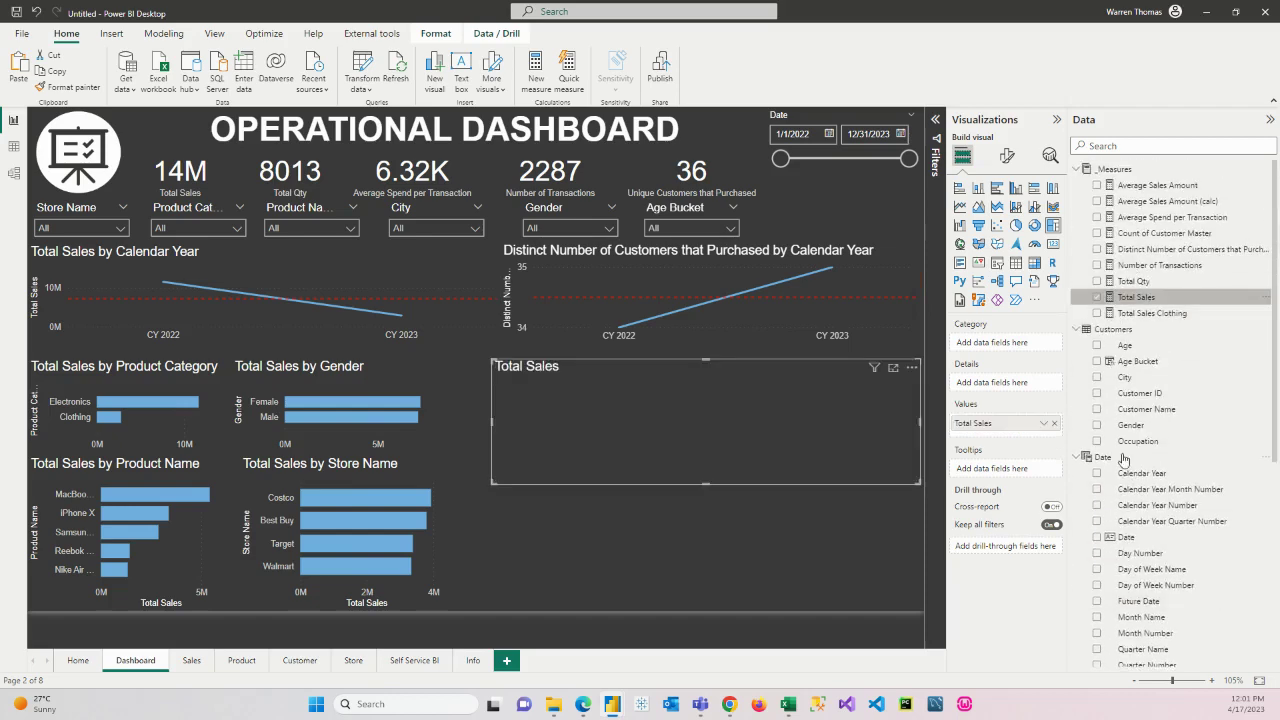
pyautogui.scroll(1, 1128, 462)
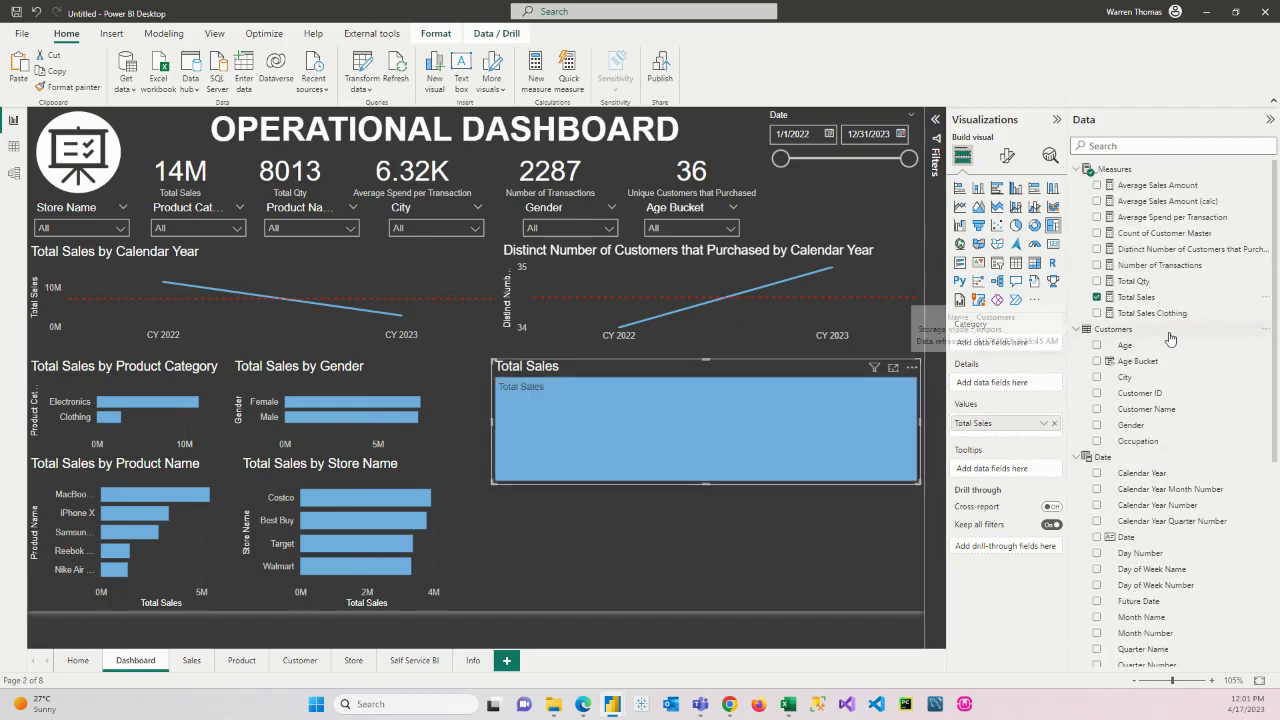
pyautogui.click(1097, 441)
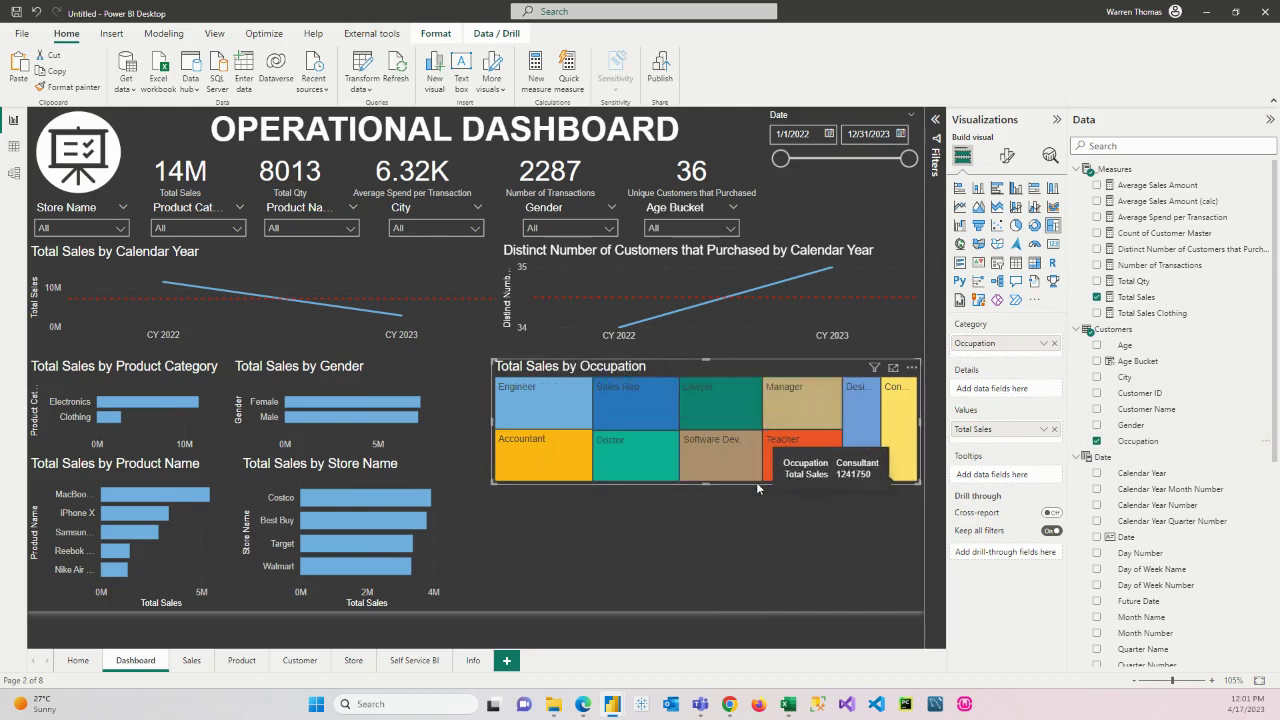
pyautogui.click(535, 462)
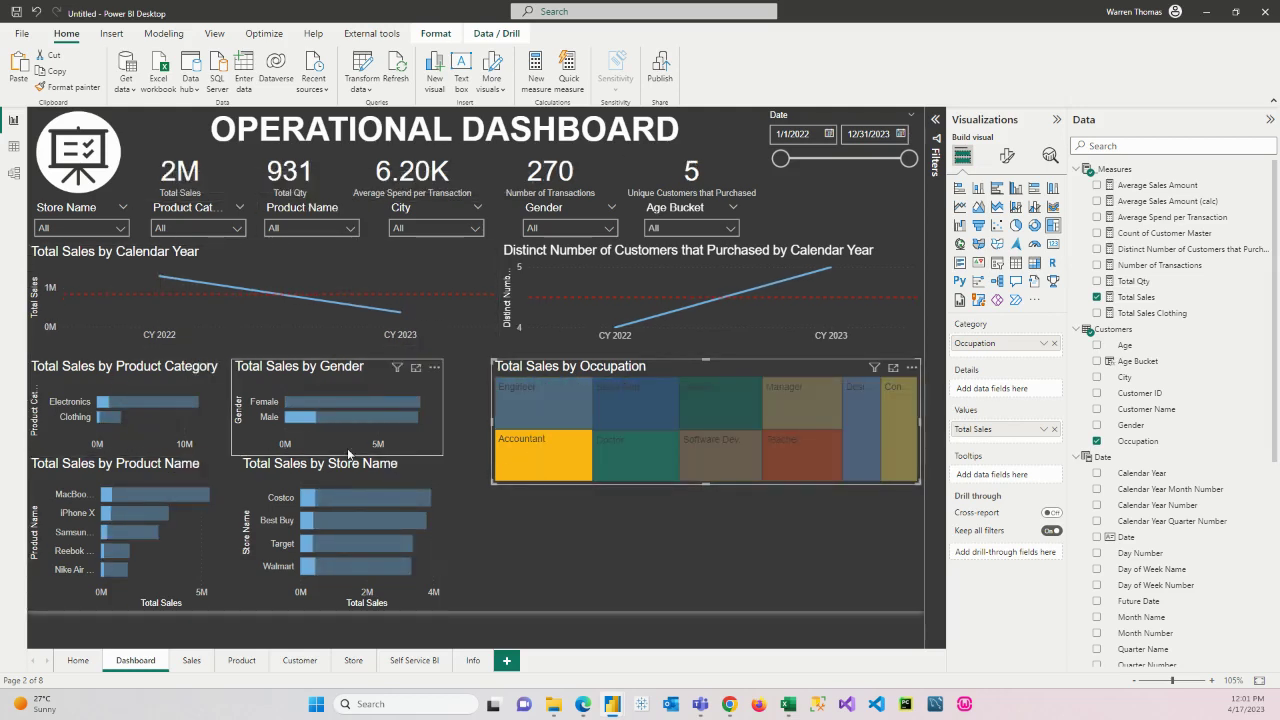
pyautogui.click(541, 448)
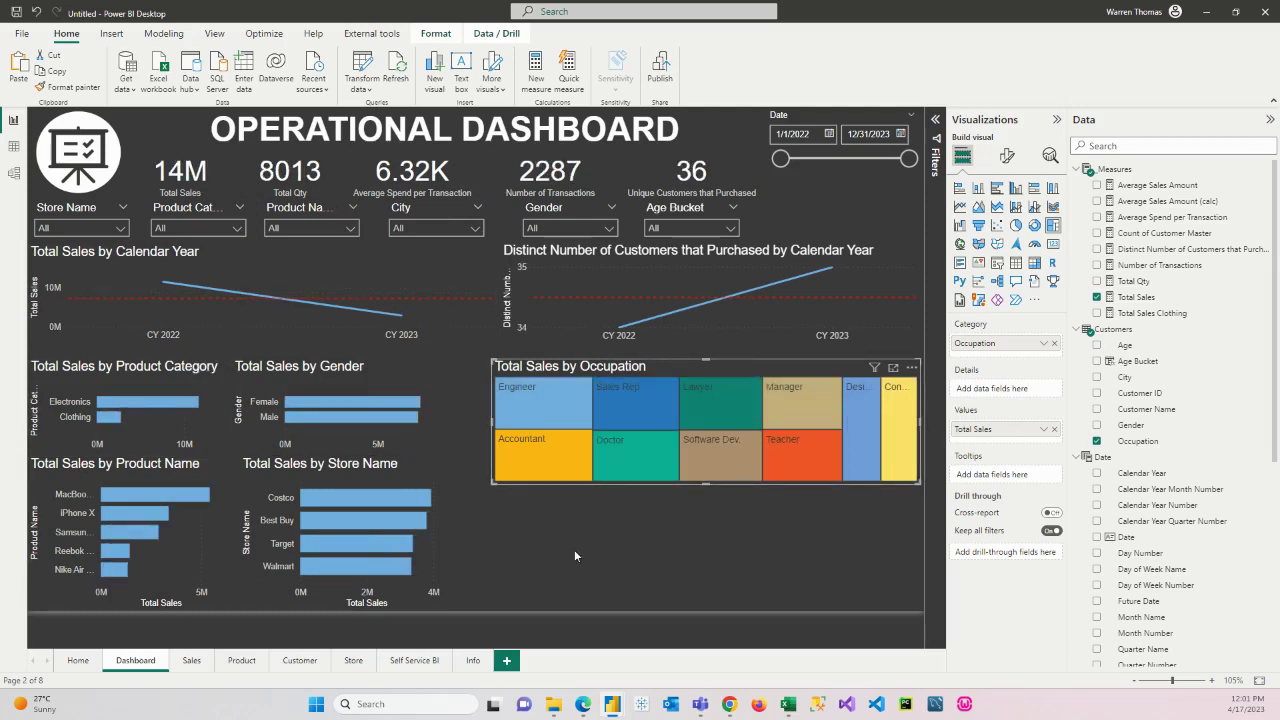
# Duplicate the store name bar chart beneath the treemap at the treemap's width, replacing the copy's y-axis field with Age Bucket
pyautogui.click(287, 518)
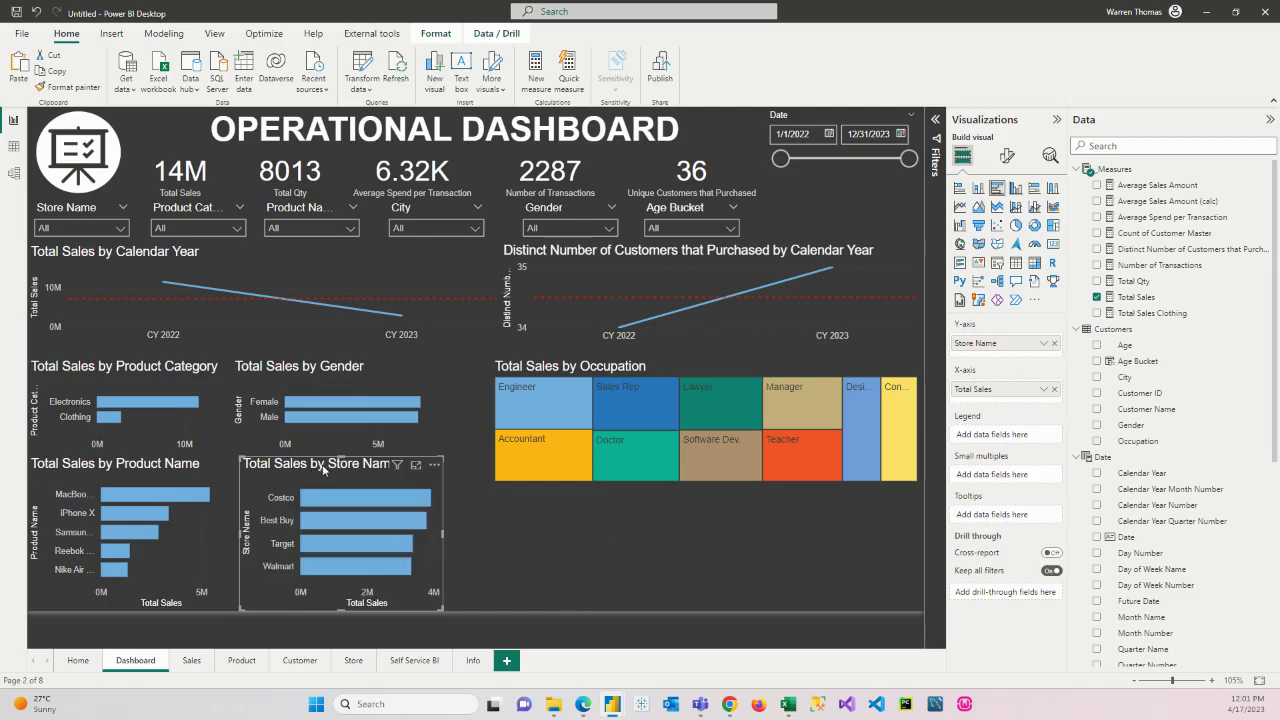
pyautogui.hotkey('ctrl', 'c')
pyautogui.hotkey('ctrl', 'v')
pyautogui.moveTo(705, 488); pyautogui.dragTo(793, 488)
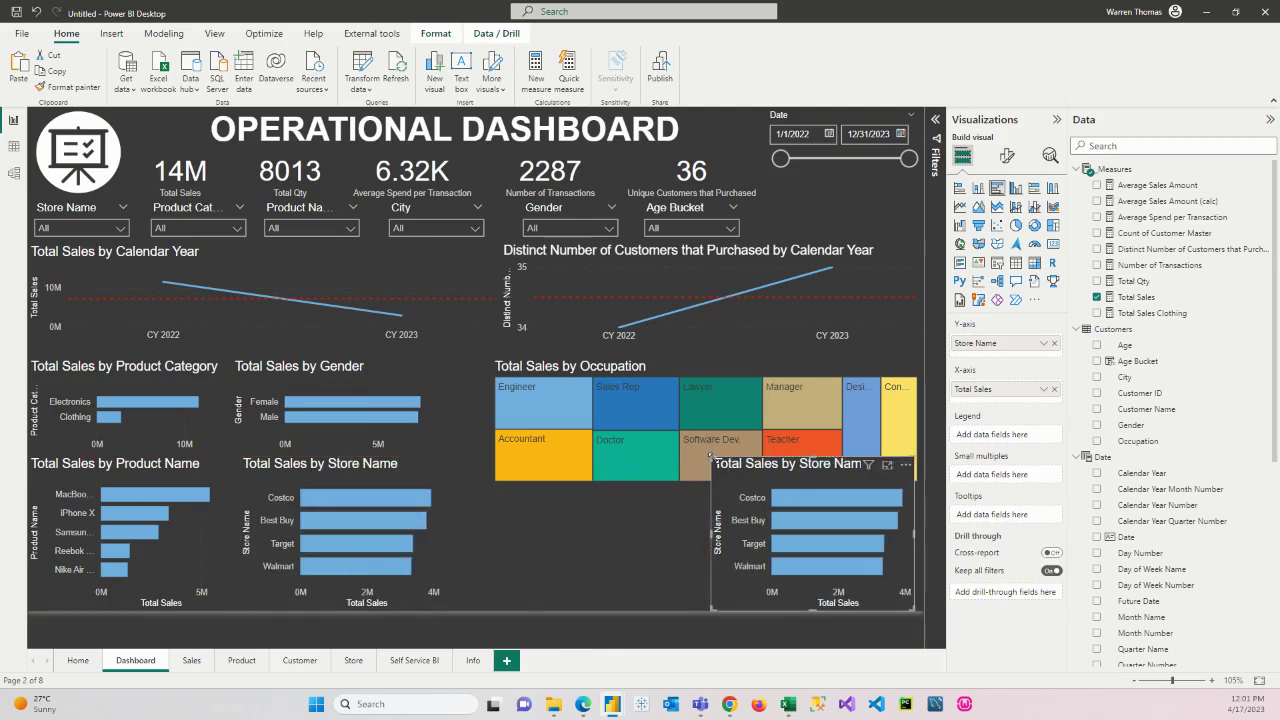
pyautogui.moveTo(711, 456); pyautogui.dragTo(497, 492)
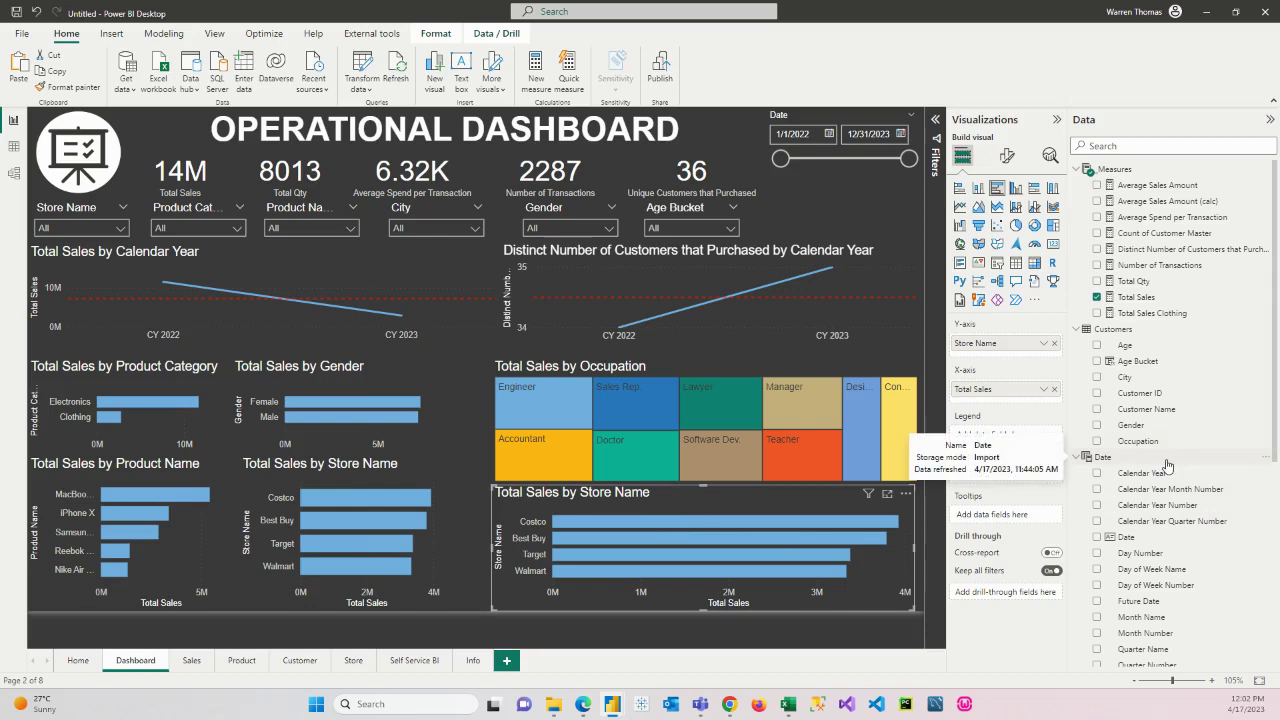
pyautogui.moveTo(1130, 362); pyautogui.dragTo(1012, 344)
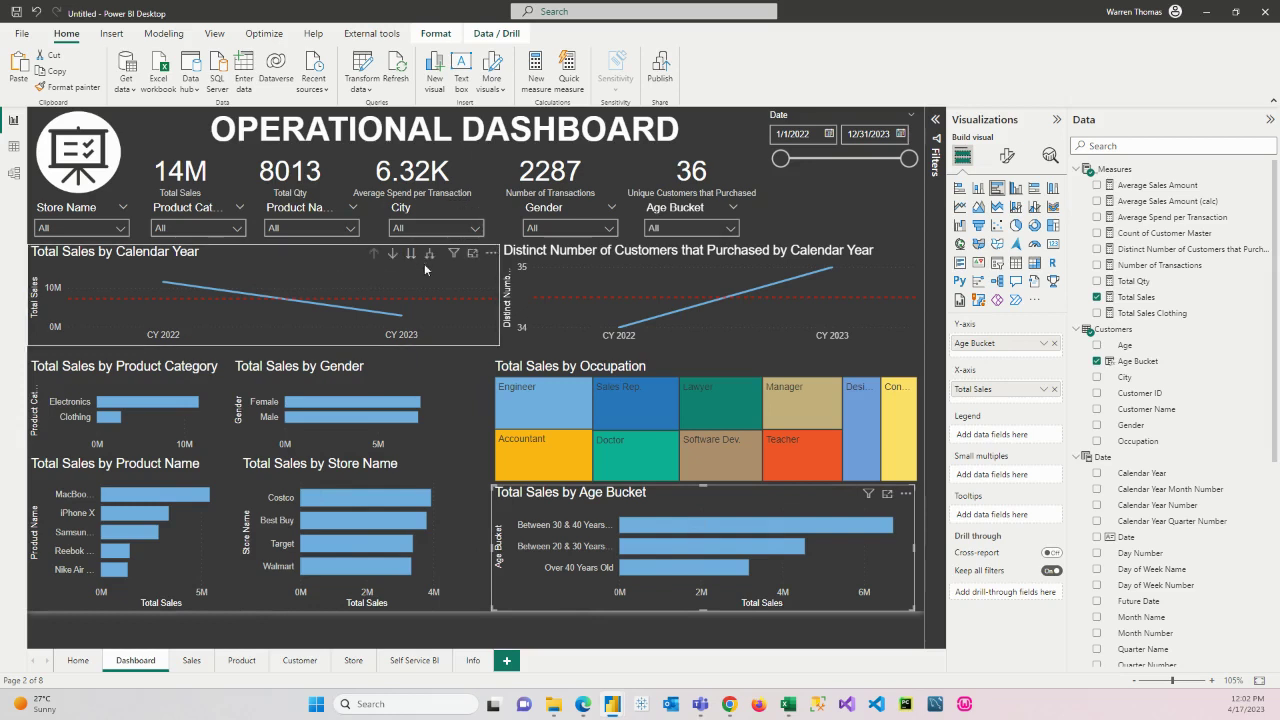
# Explore the Total Sales line chart expanded to month level while cross-filtering by Lawyer and Engineer, and clear the selection
pyautogui.click(695, 405)
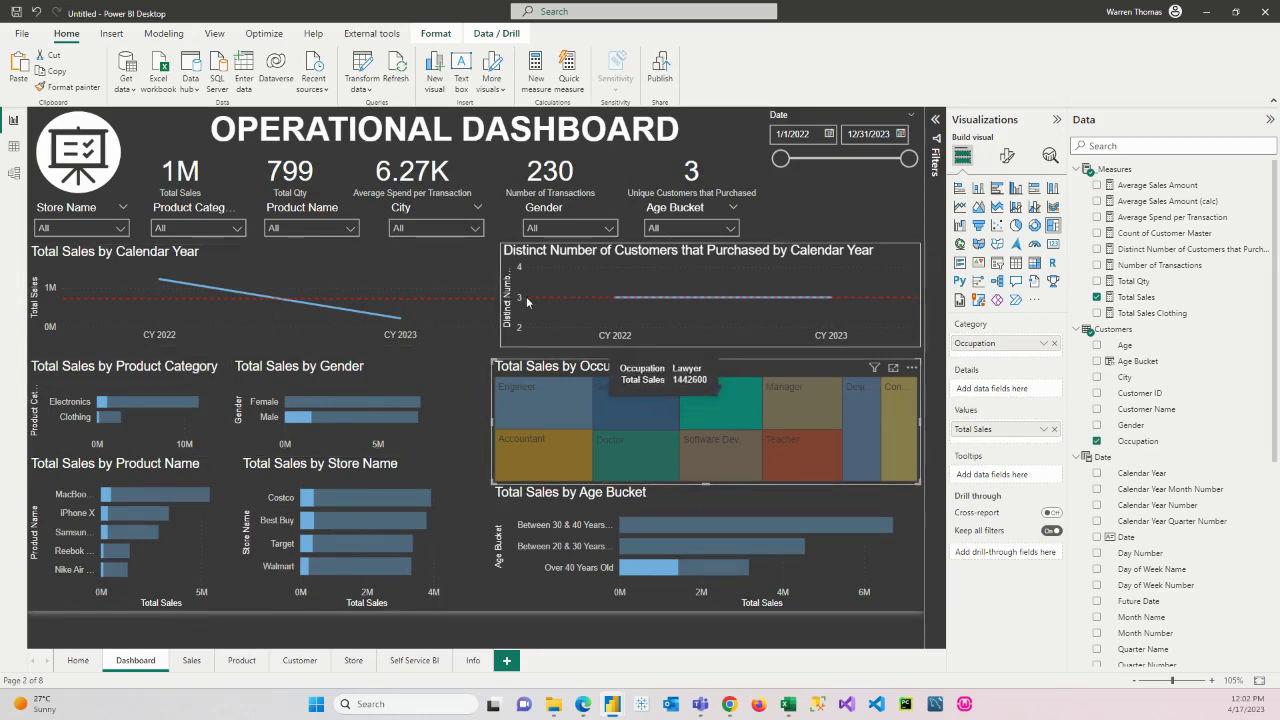
pyautogui.click(393, 259)
pyautogui.click(428, 254)
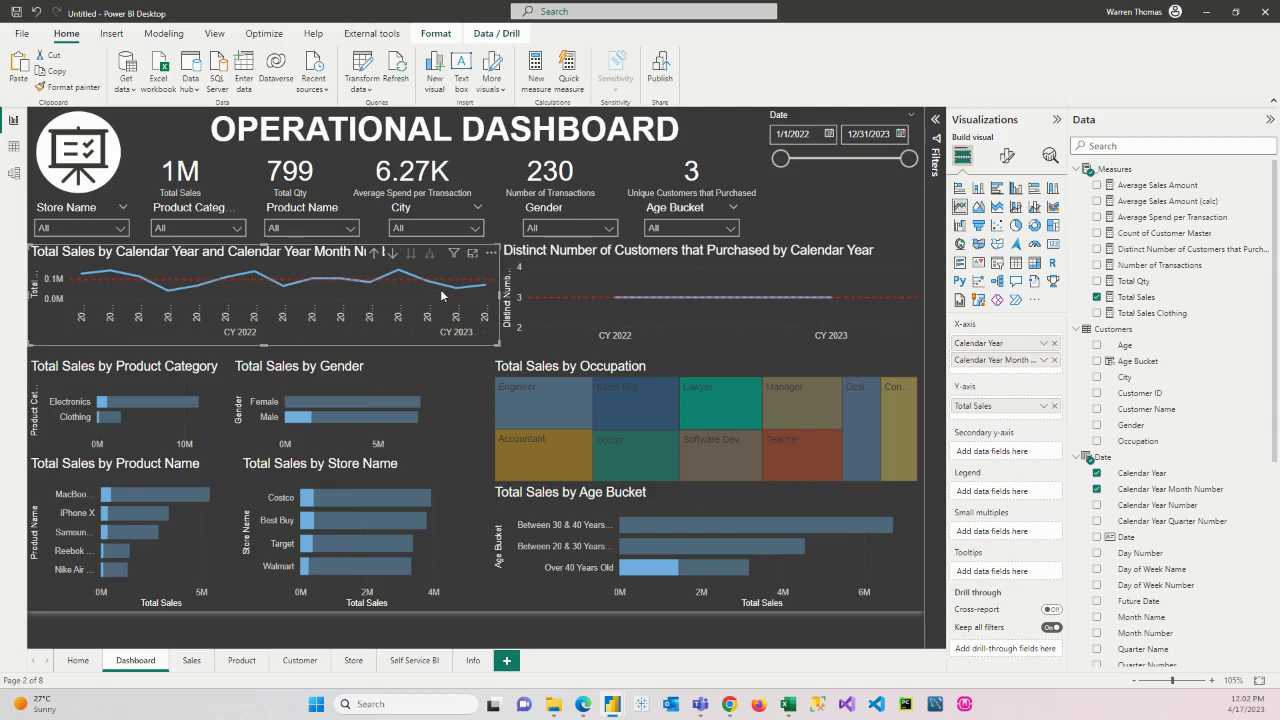
pyautogui.click(564, 395)
pyautogui.click(414, 272)
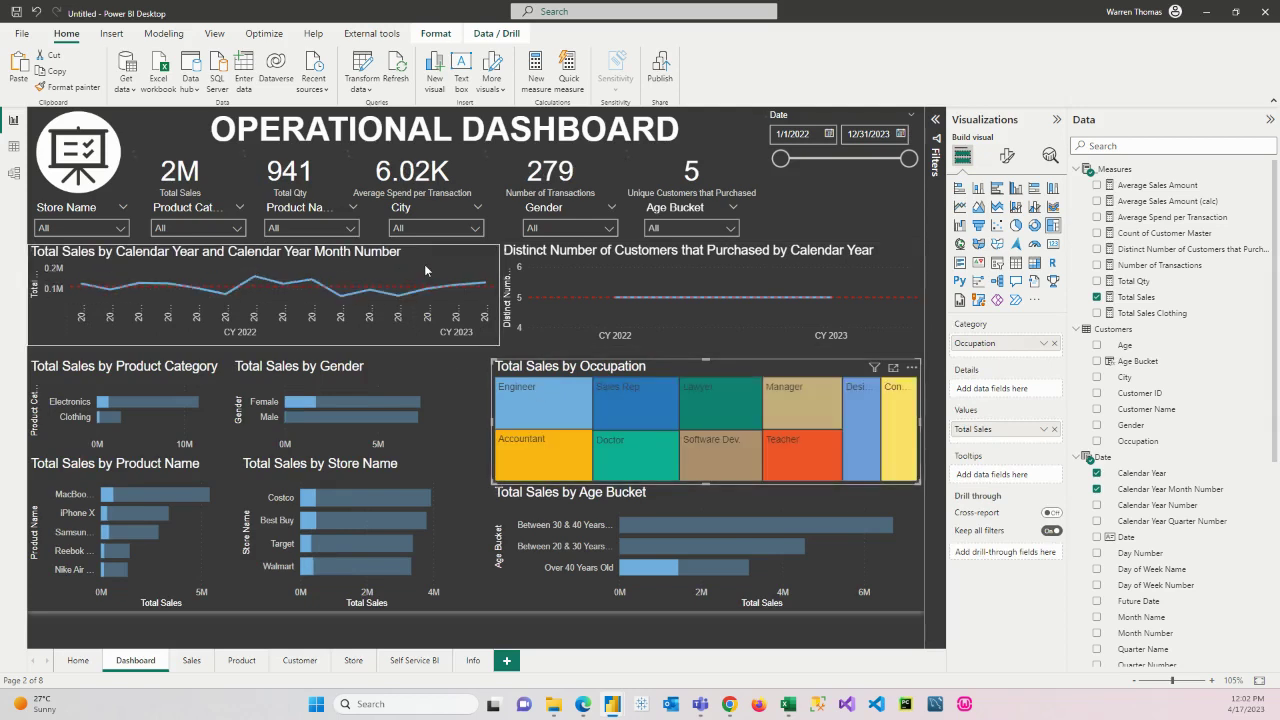
pyautogui.click(334, 340)
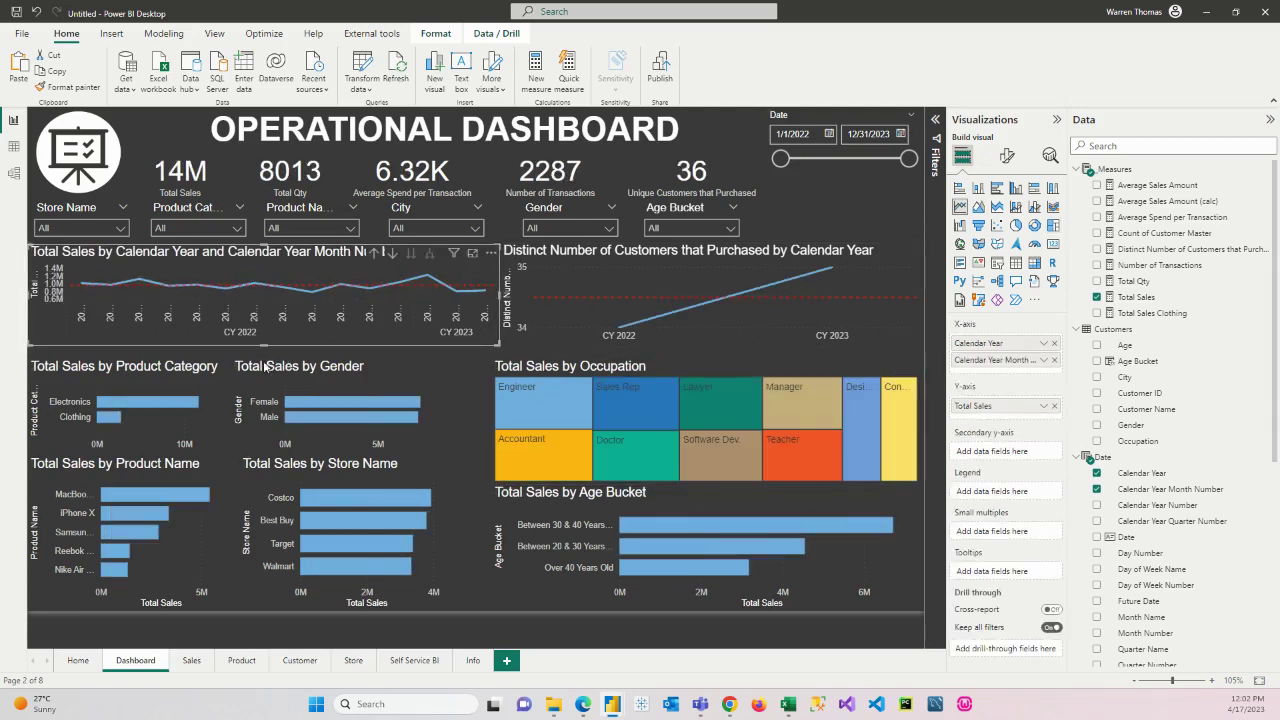
# Try making the Total Sales line chart taller over the bar charts, and restore its height
pyautogui.moveTo(263, 345); pyautogui.dragTo(263, 386)
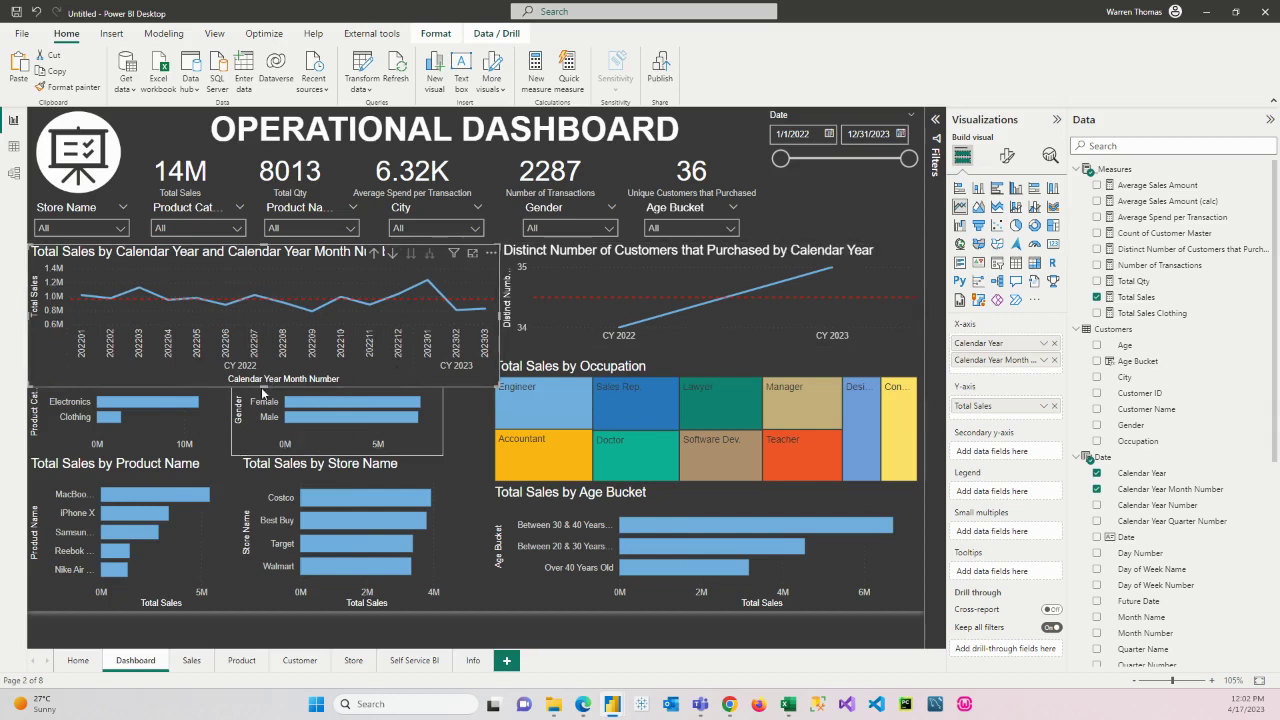
pyautogui.moveTo(262, 392); pyautogui.dragTo(261, 349)
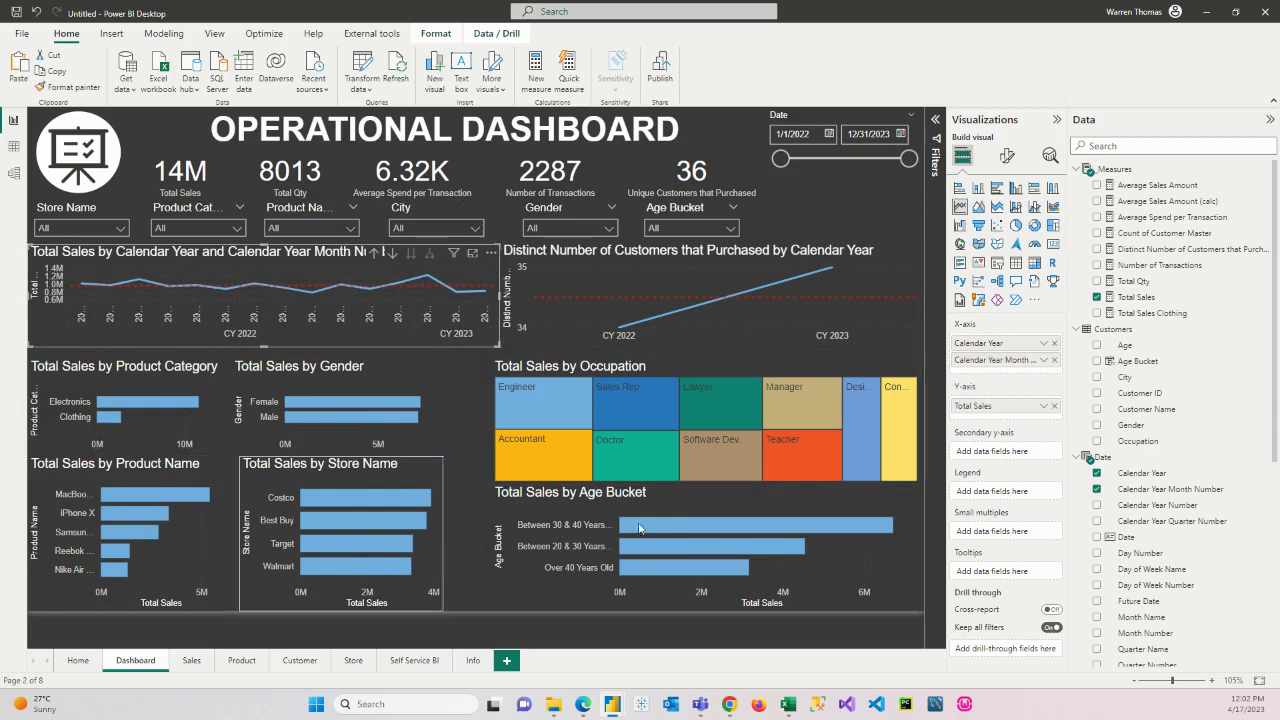
# Check the Sales page and return to the Dashboard page
pyautogui.moveTo(647, 529)
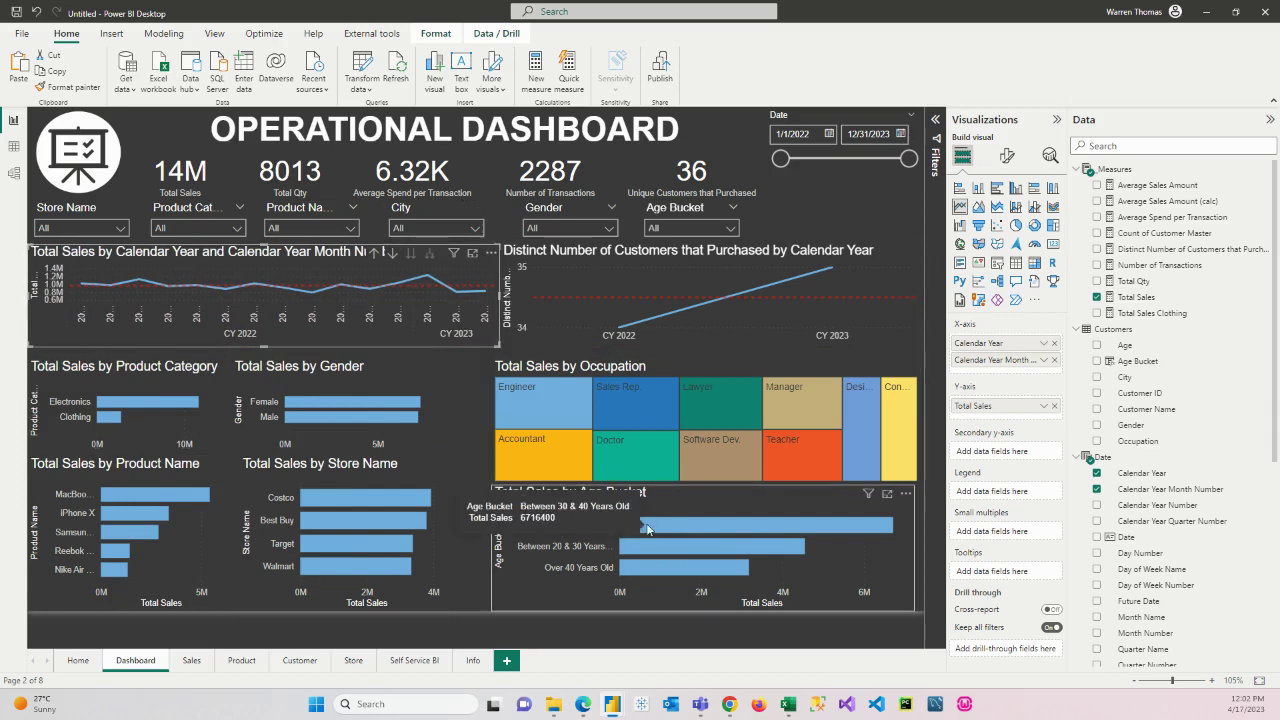
pyautogui.click(191, 661)
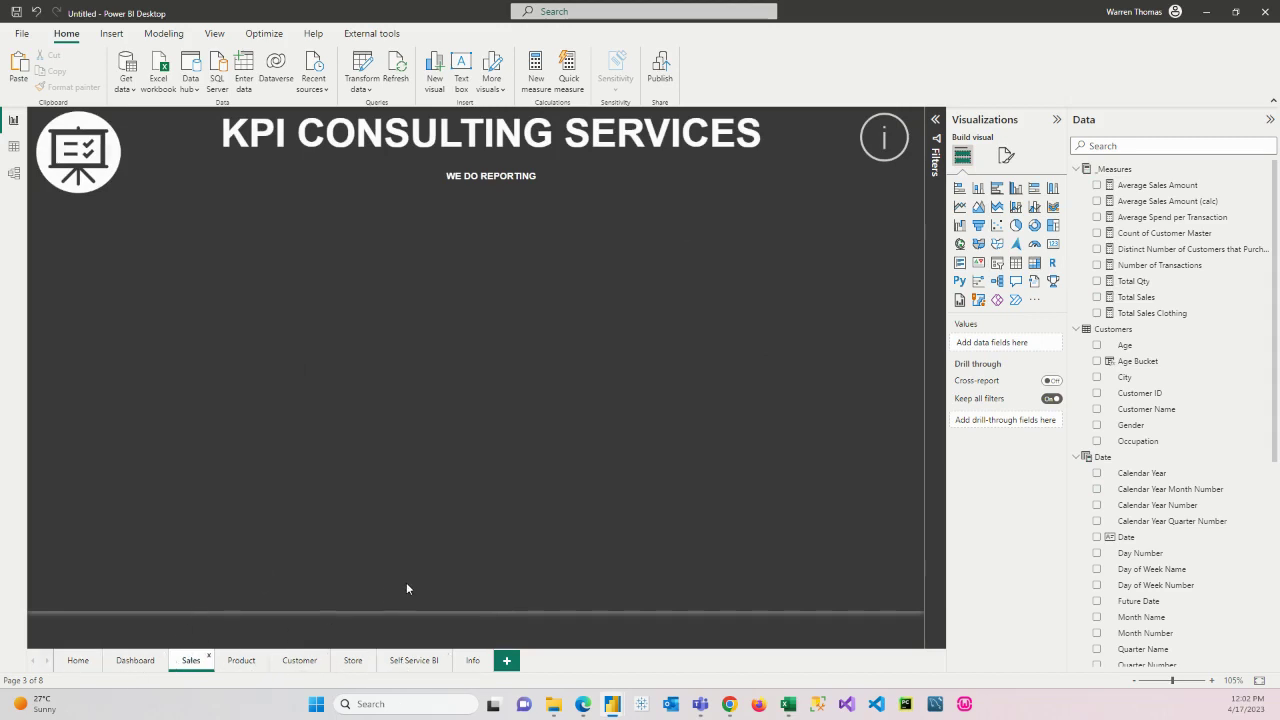
pyautogui.click(138, 662)
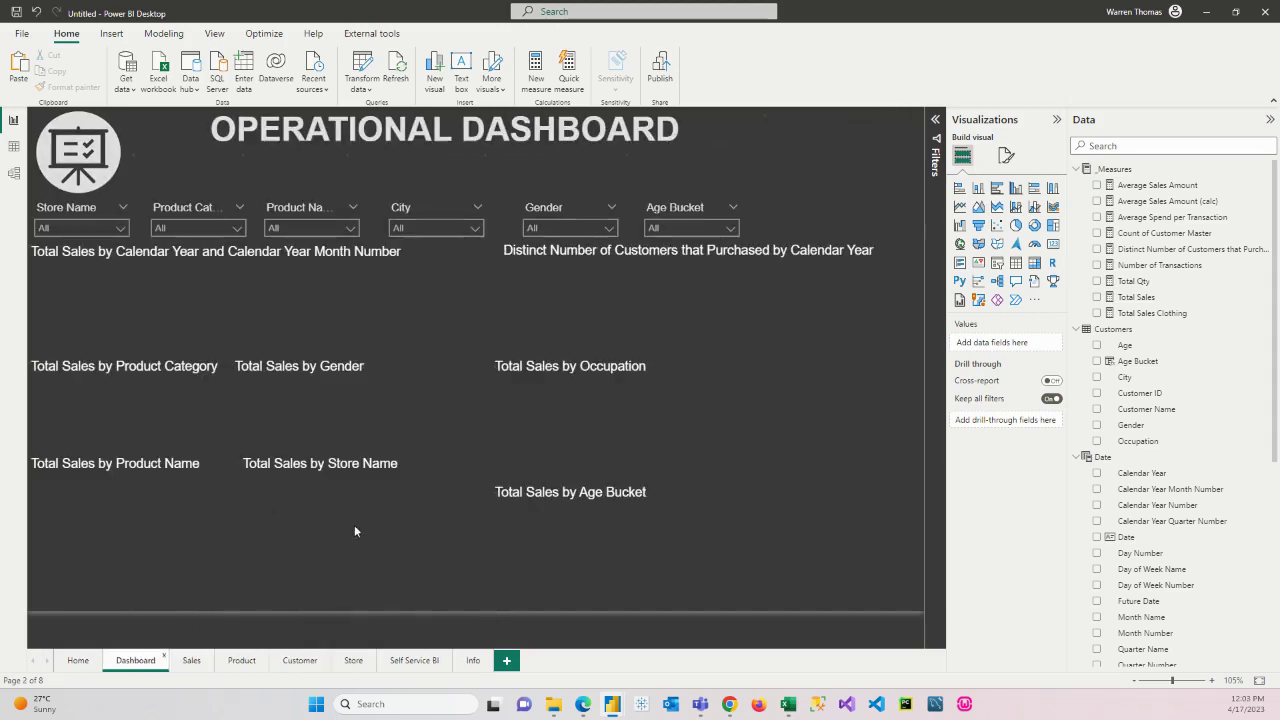
# Open the Total Sales line chart's X-axis formatting options and drill the chart back up to calendar year
pyautogui.click(1006, 156)
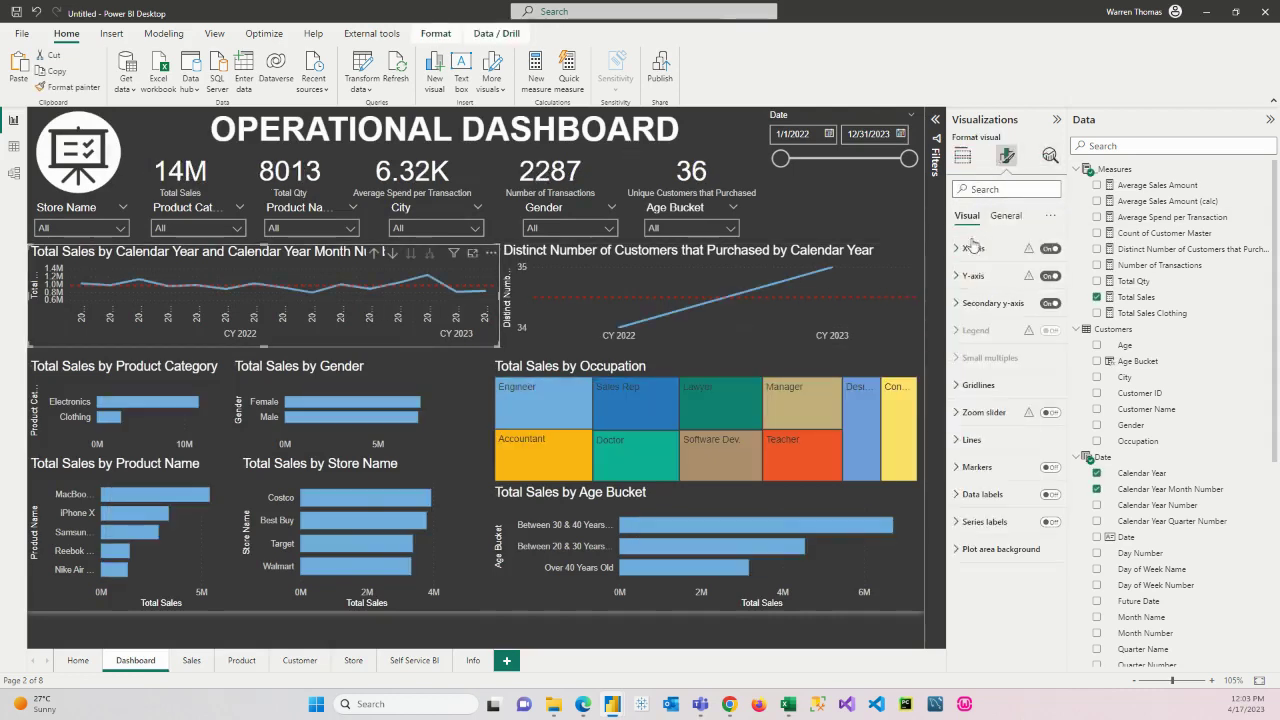
pyautogui.click(958, 250)
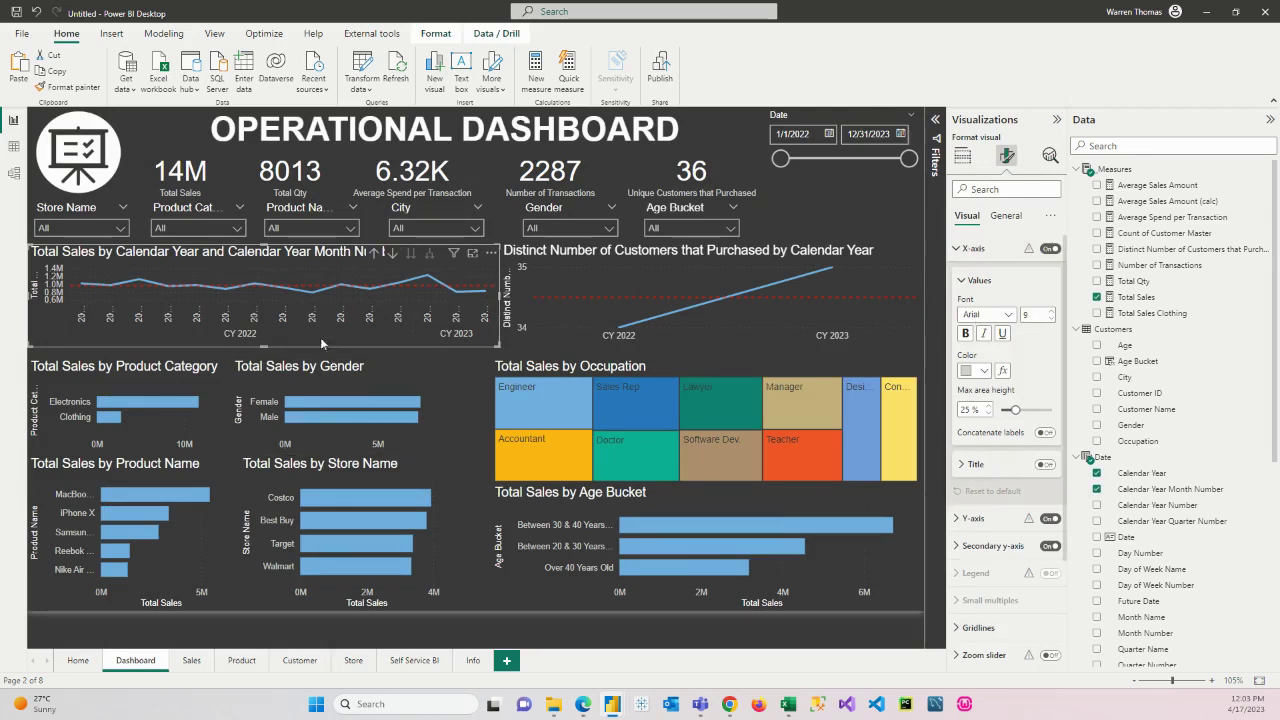
pyautogui.click(374, 253)
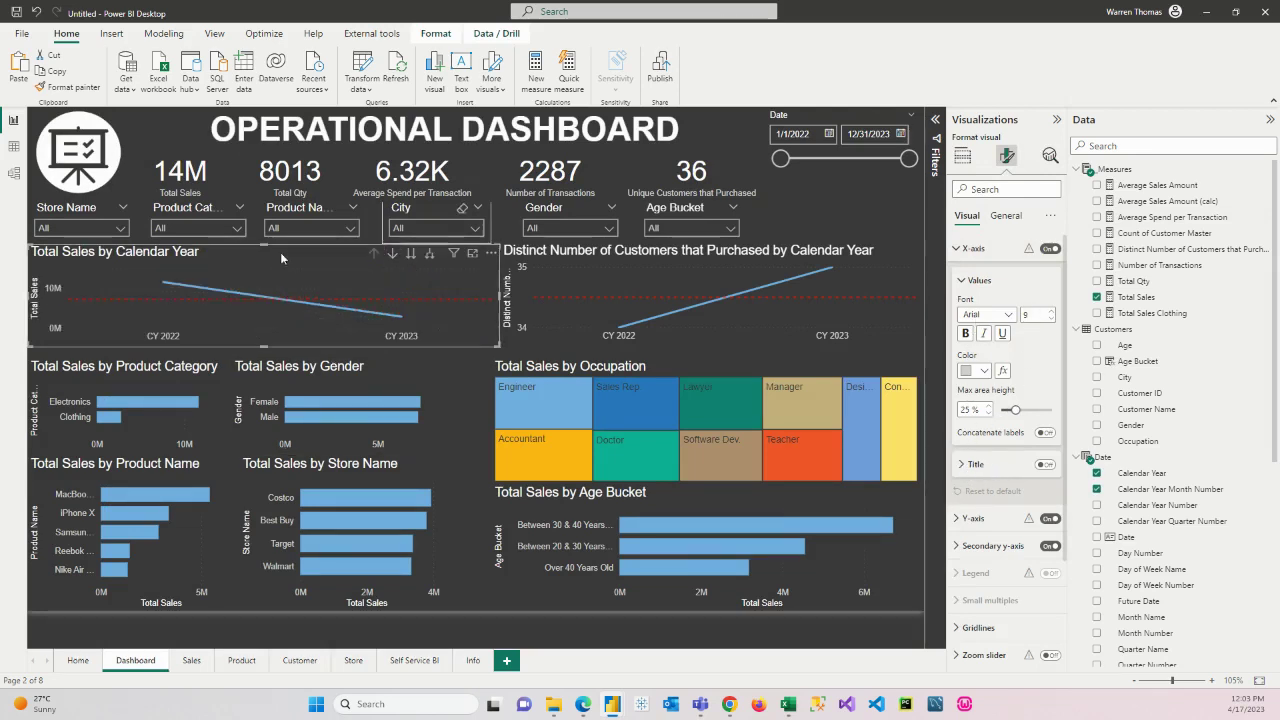